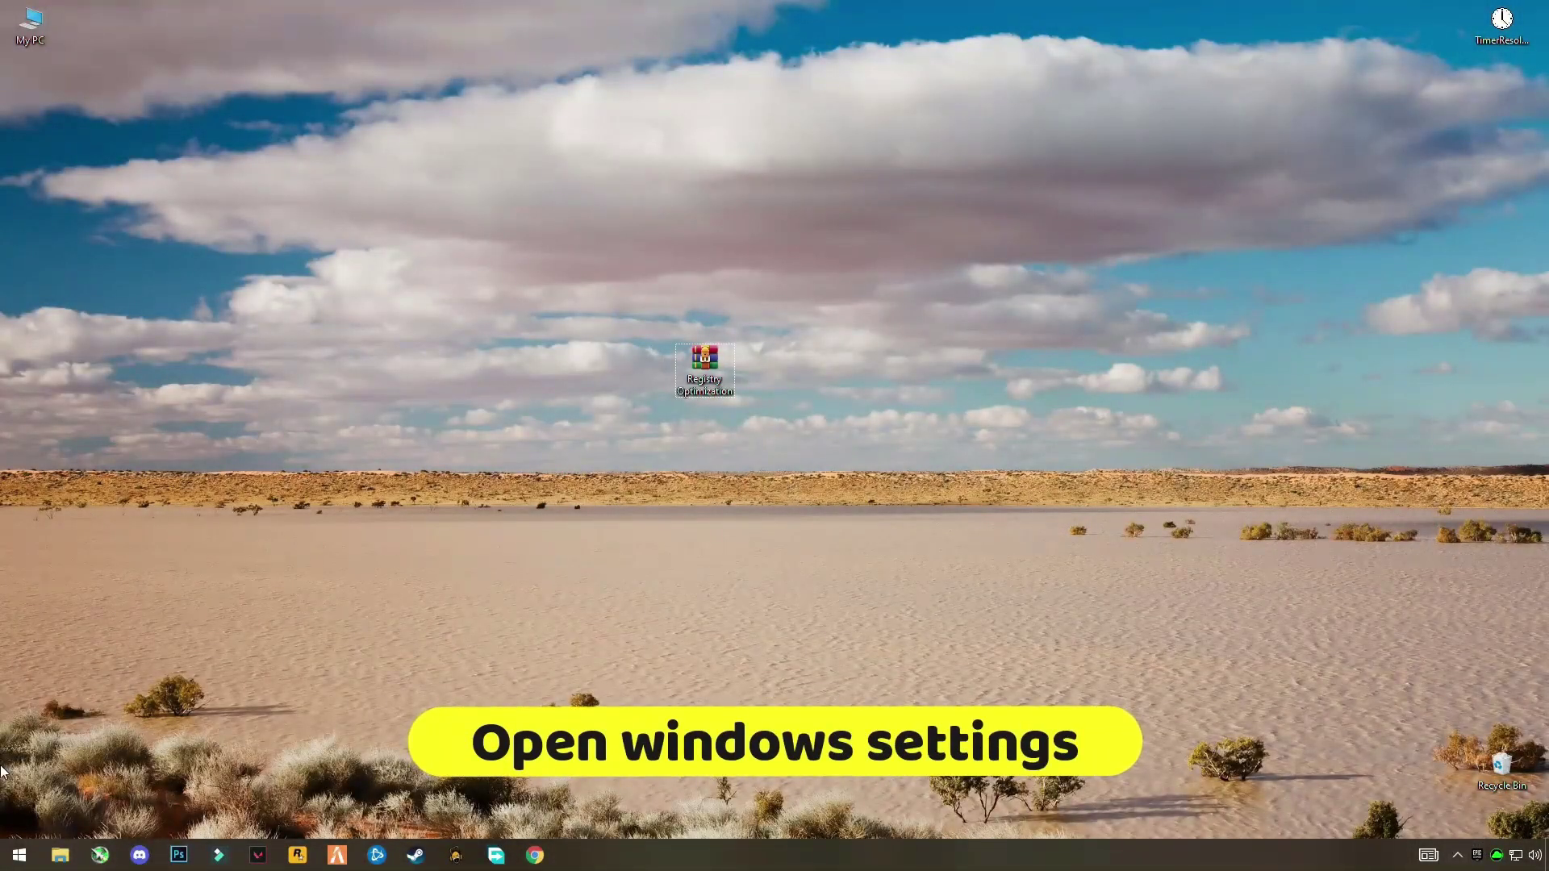
Open the additional power settings from the system's Power & sleep settings and start creating a new power plan.
left_click(19, 855)
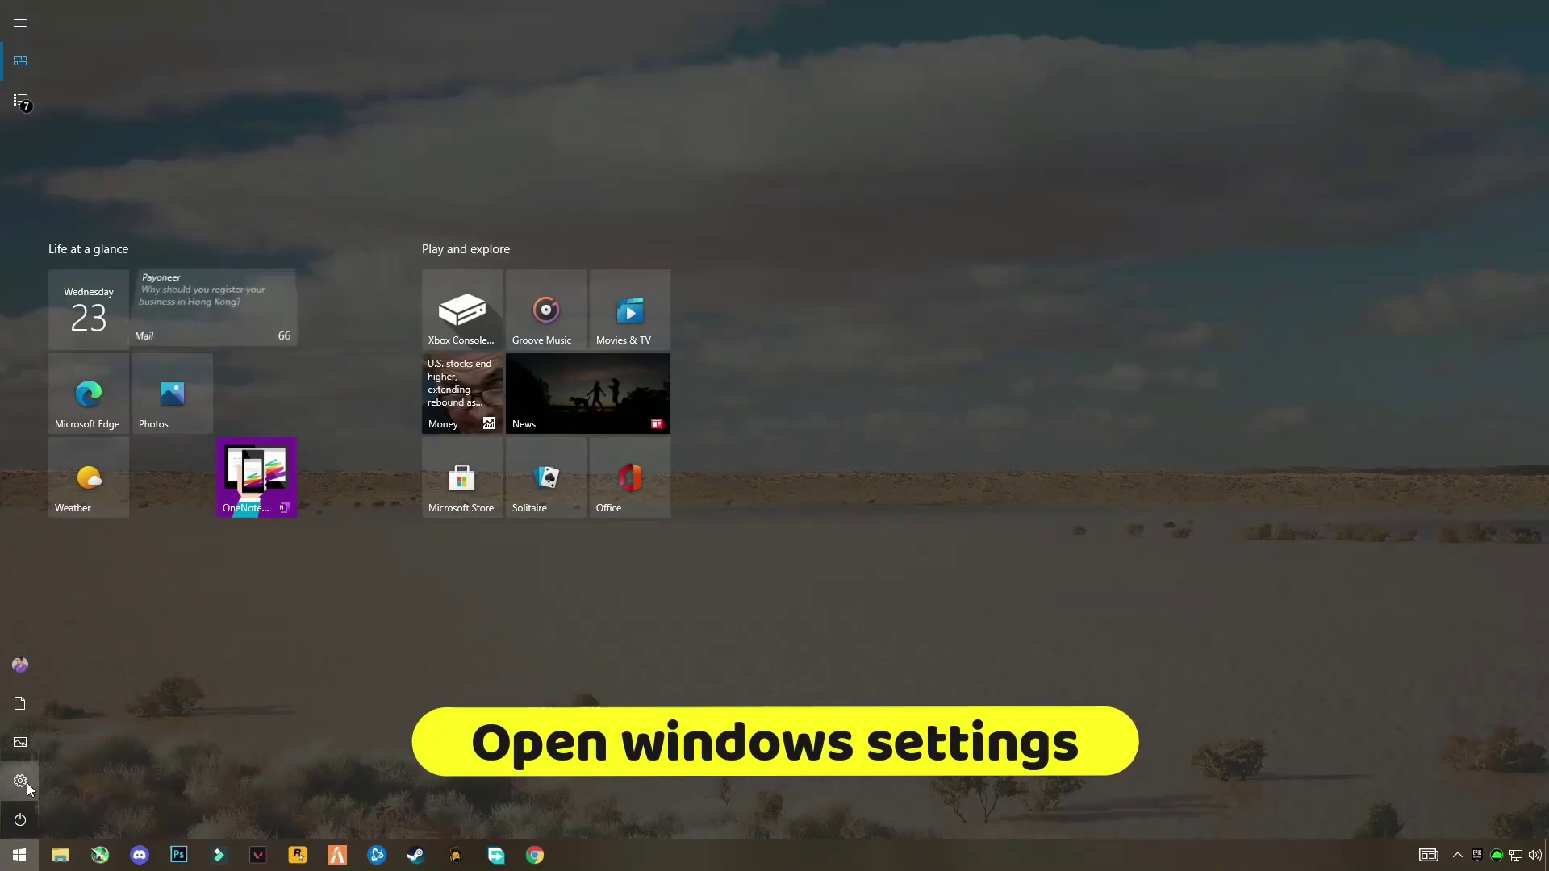
left_click(36, 783)
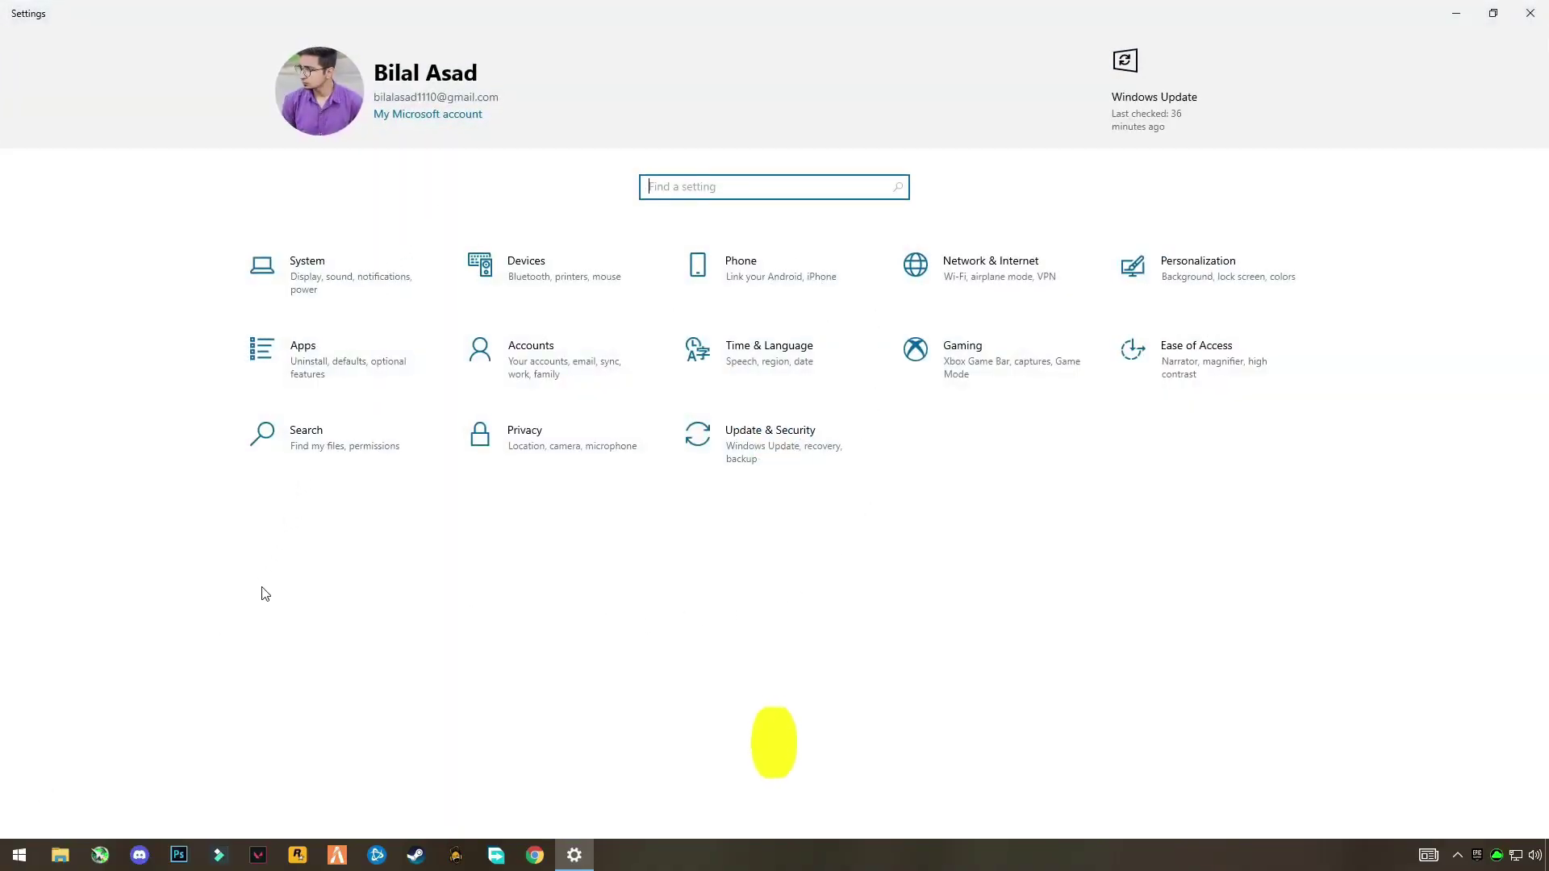
left_click(322, 282)
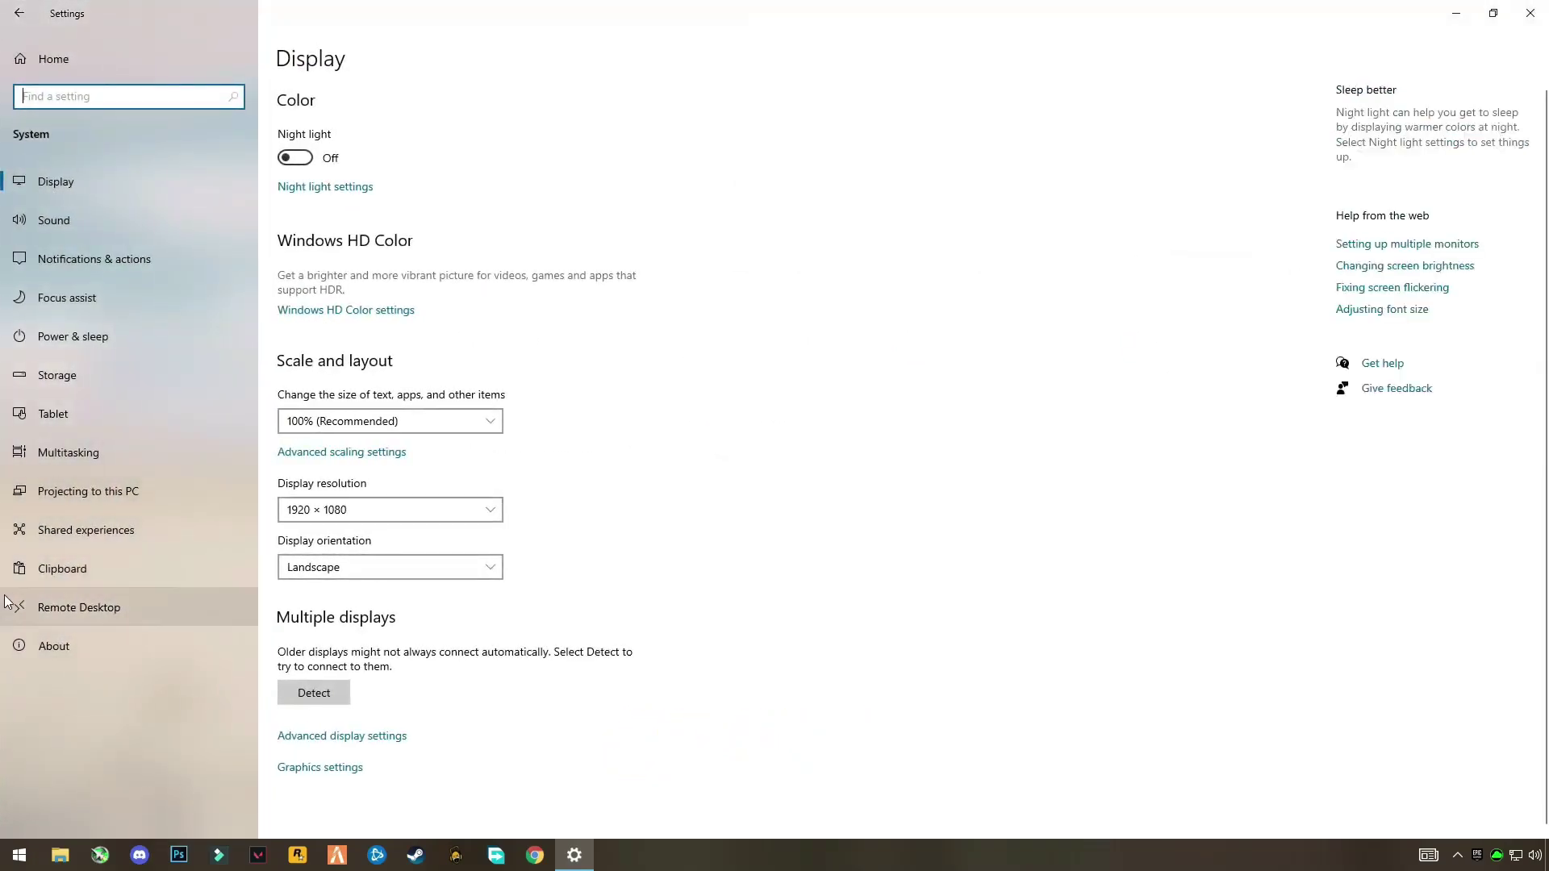
left_click(90, 344)
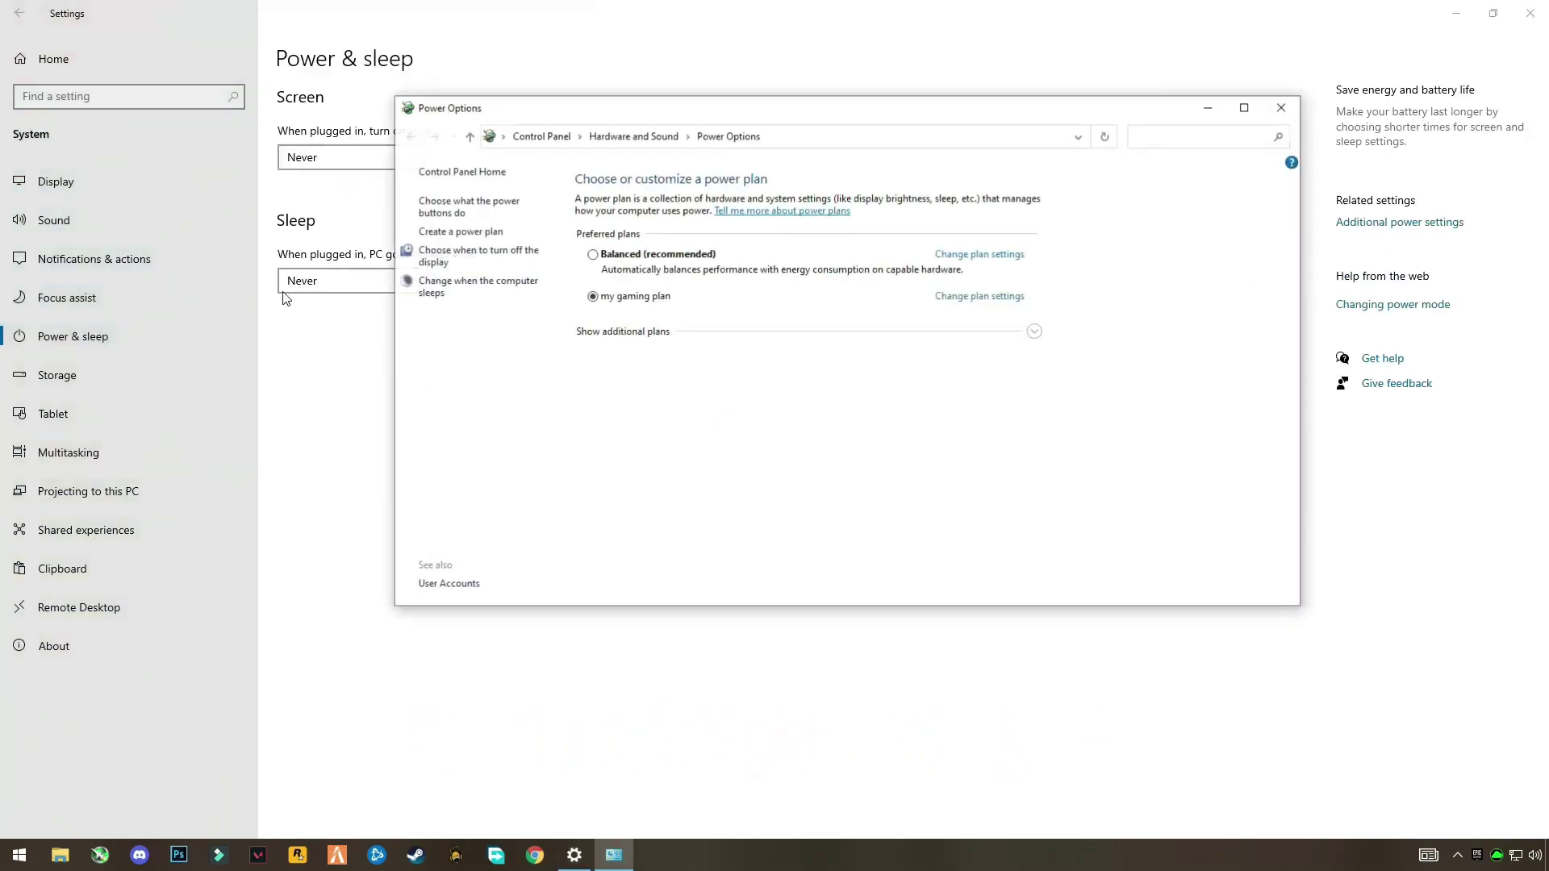
left_click(473, 233)
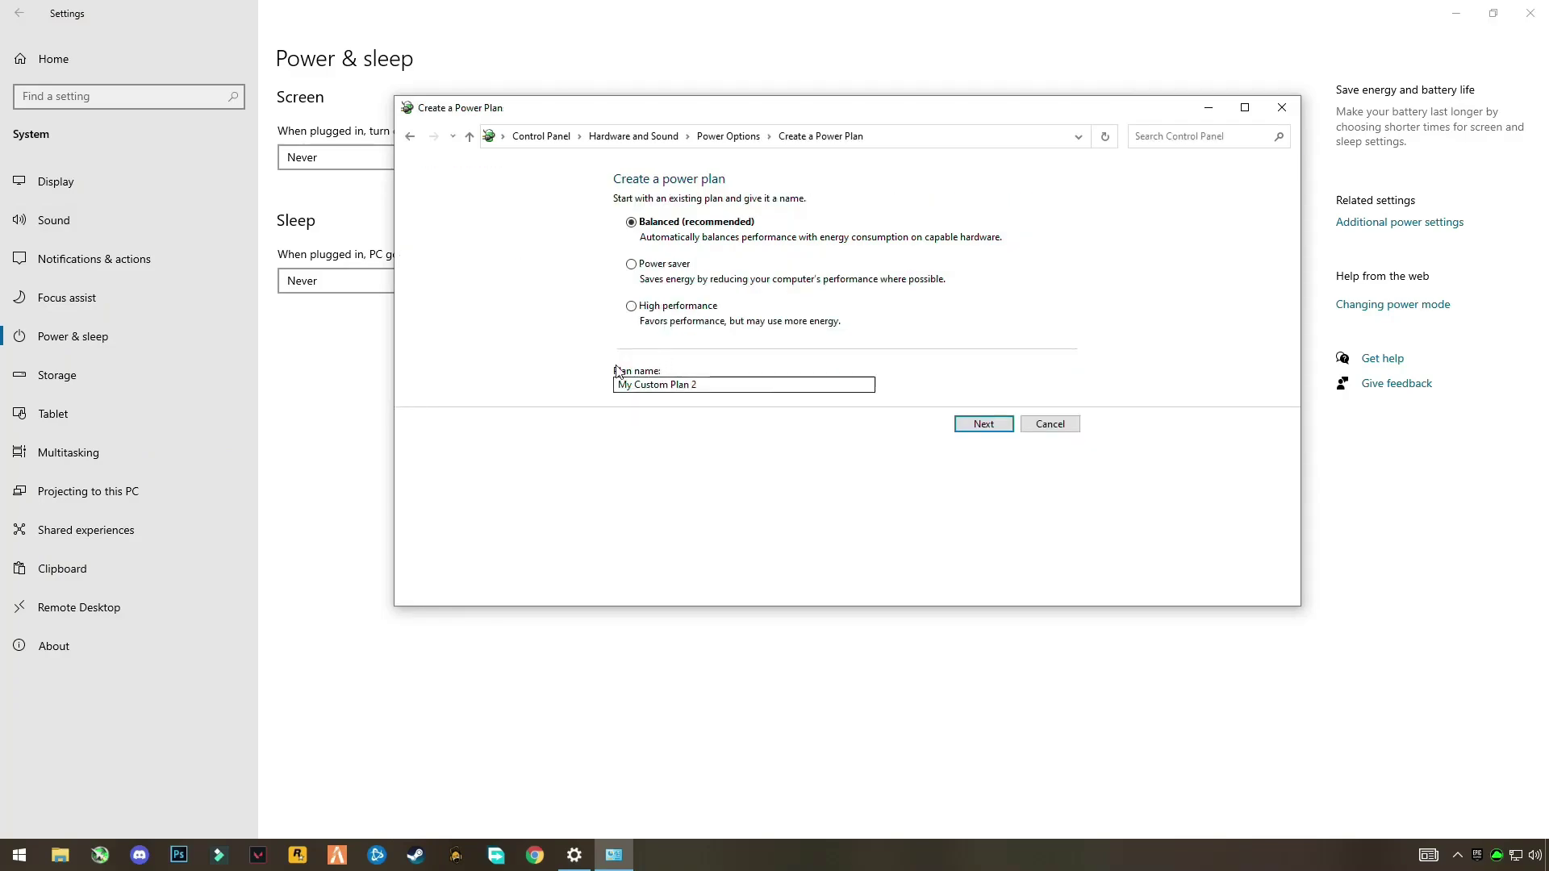
Base the new power plan on High performance and name it "Gaming profile".
left_click(633, 308)
left_click(617, 385)
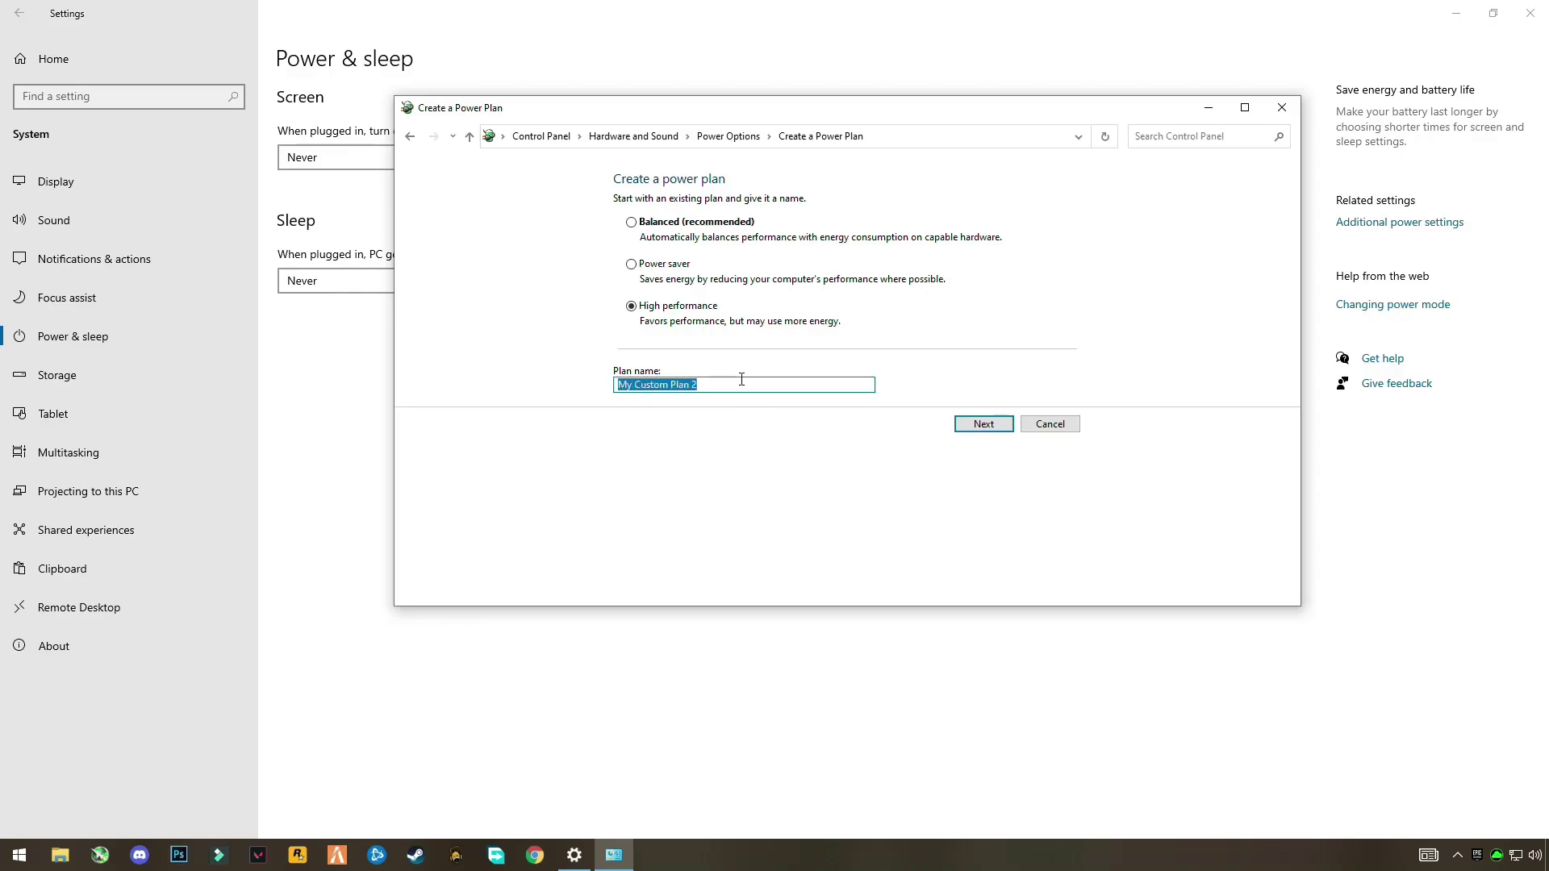
type("Gaming")
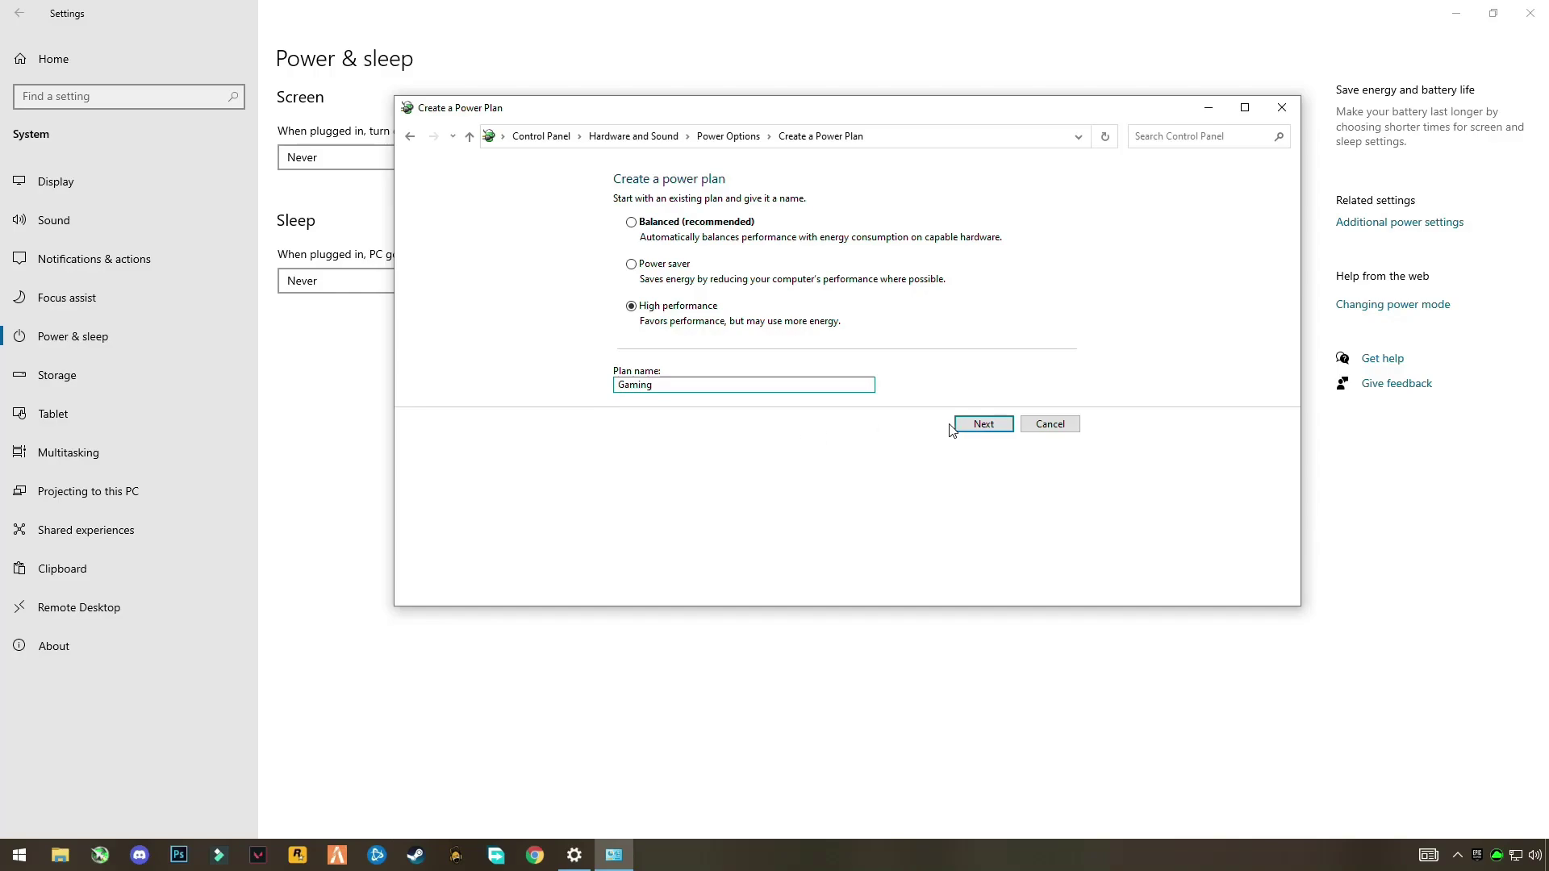
left_click(979, 424)
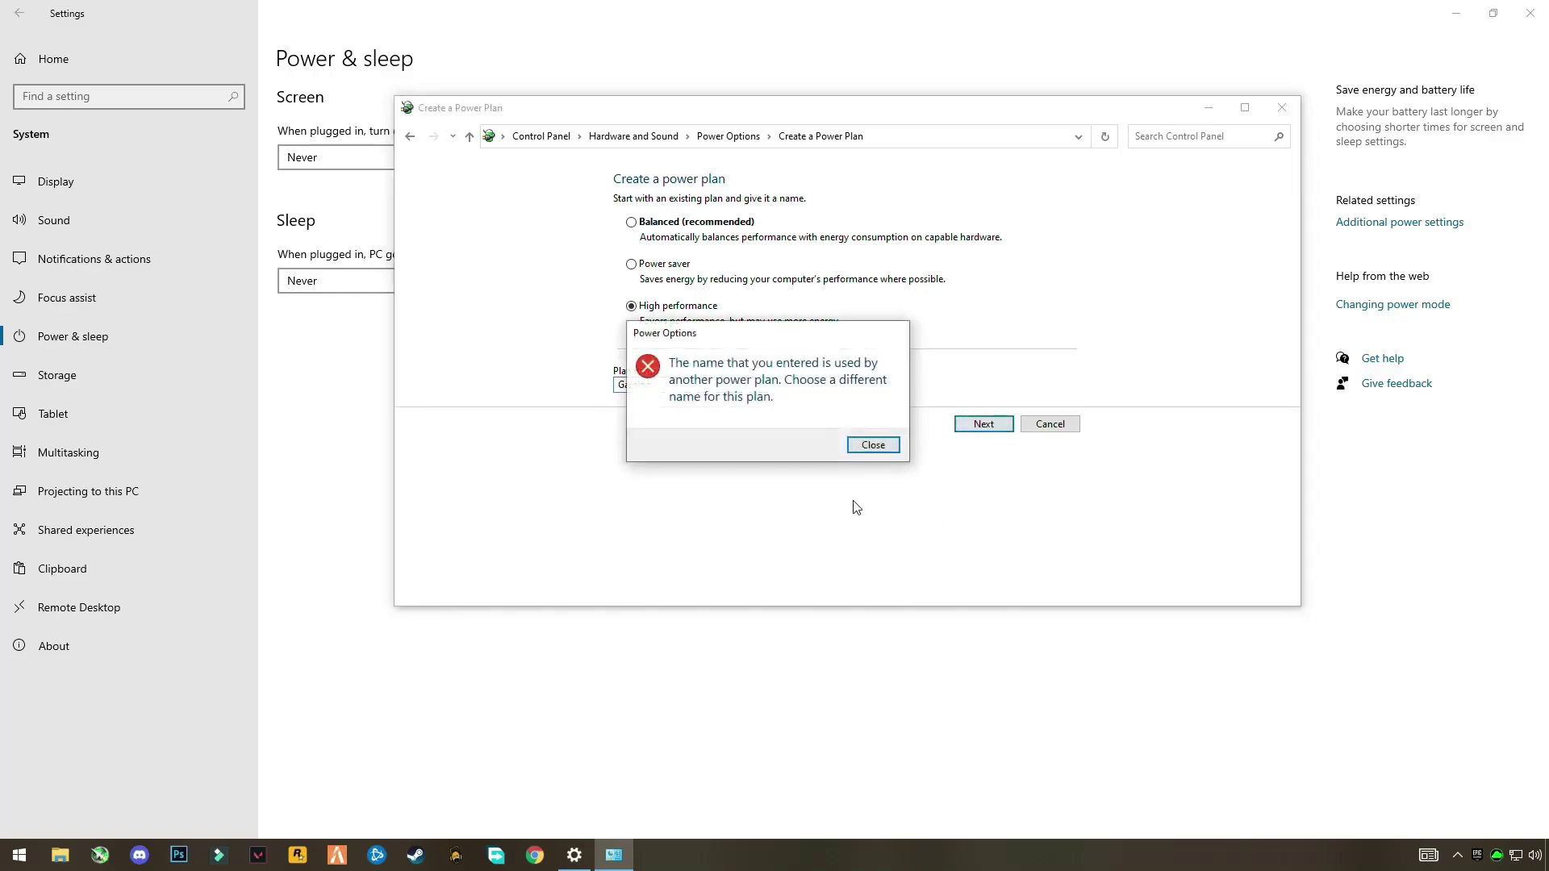
left_click(866, 443)
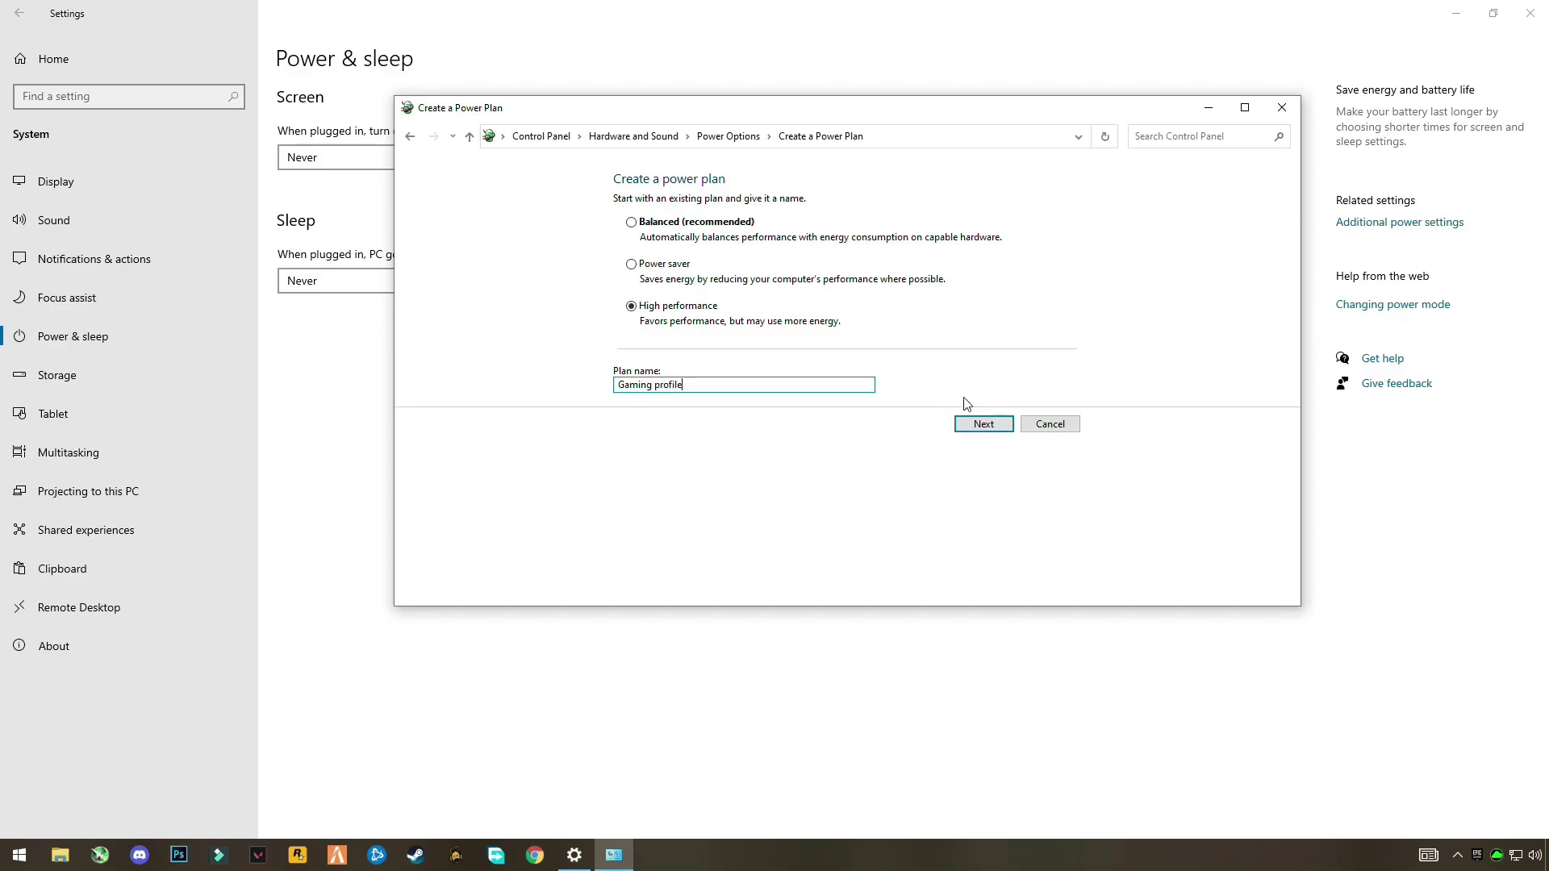
left_click(984, 425)
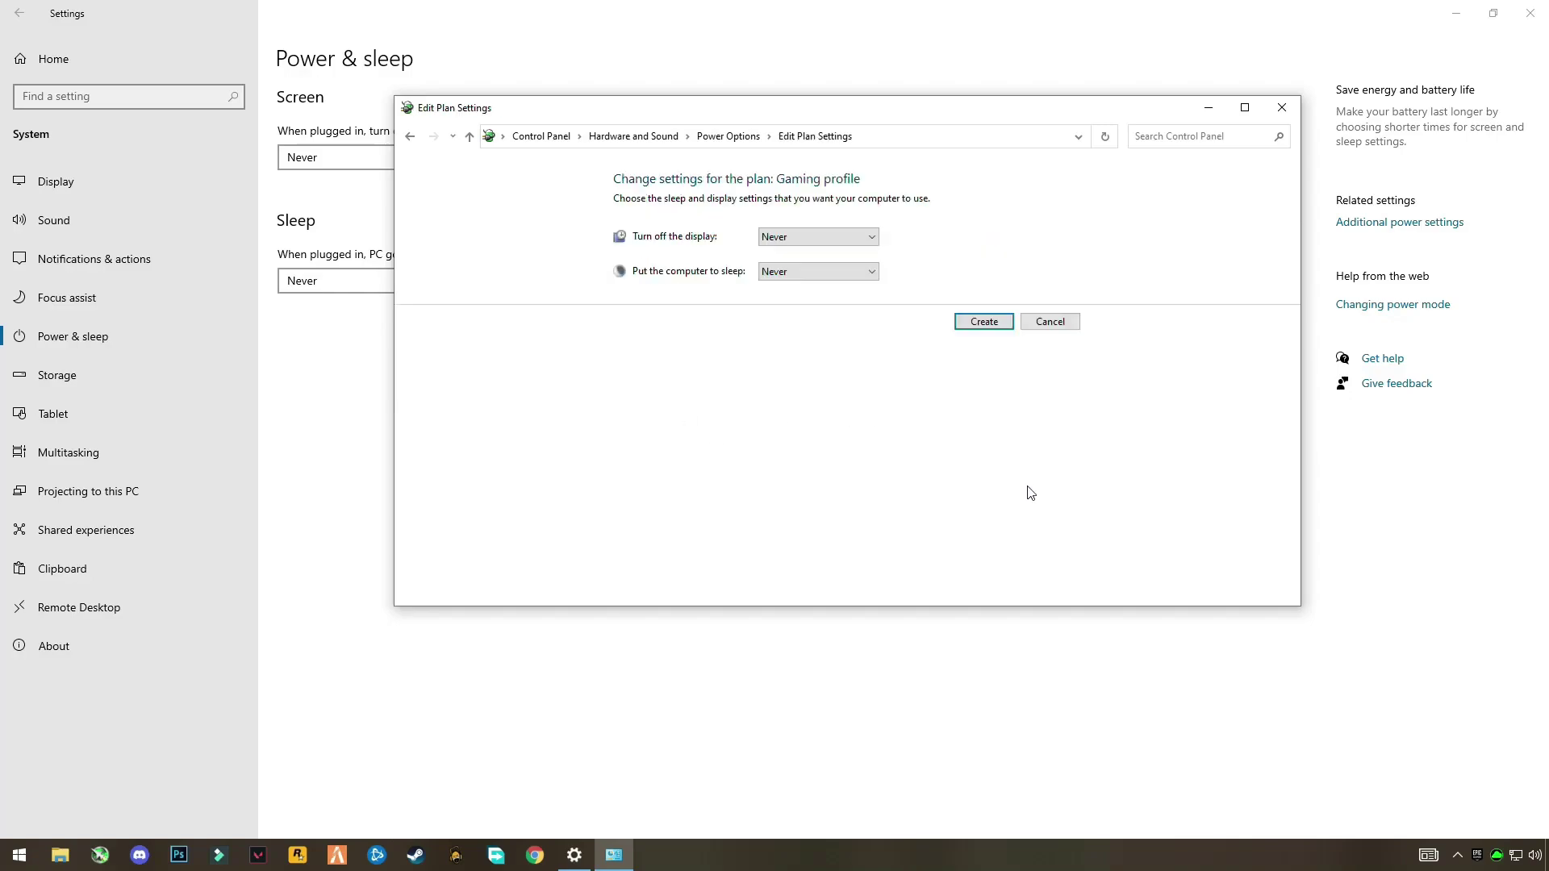
Set both display turn-off and computer sleep to Never, create the Gaming profile plan, and close the power options and settings windows.
left_click(819, 238)
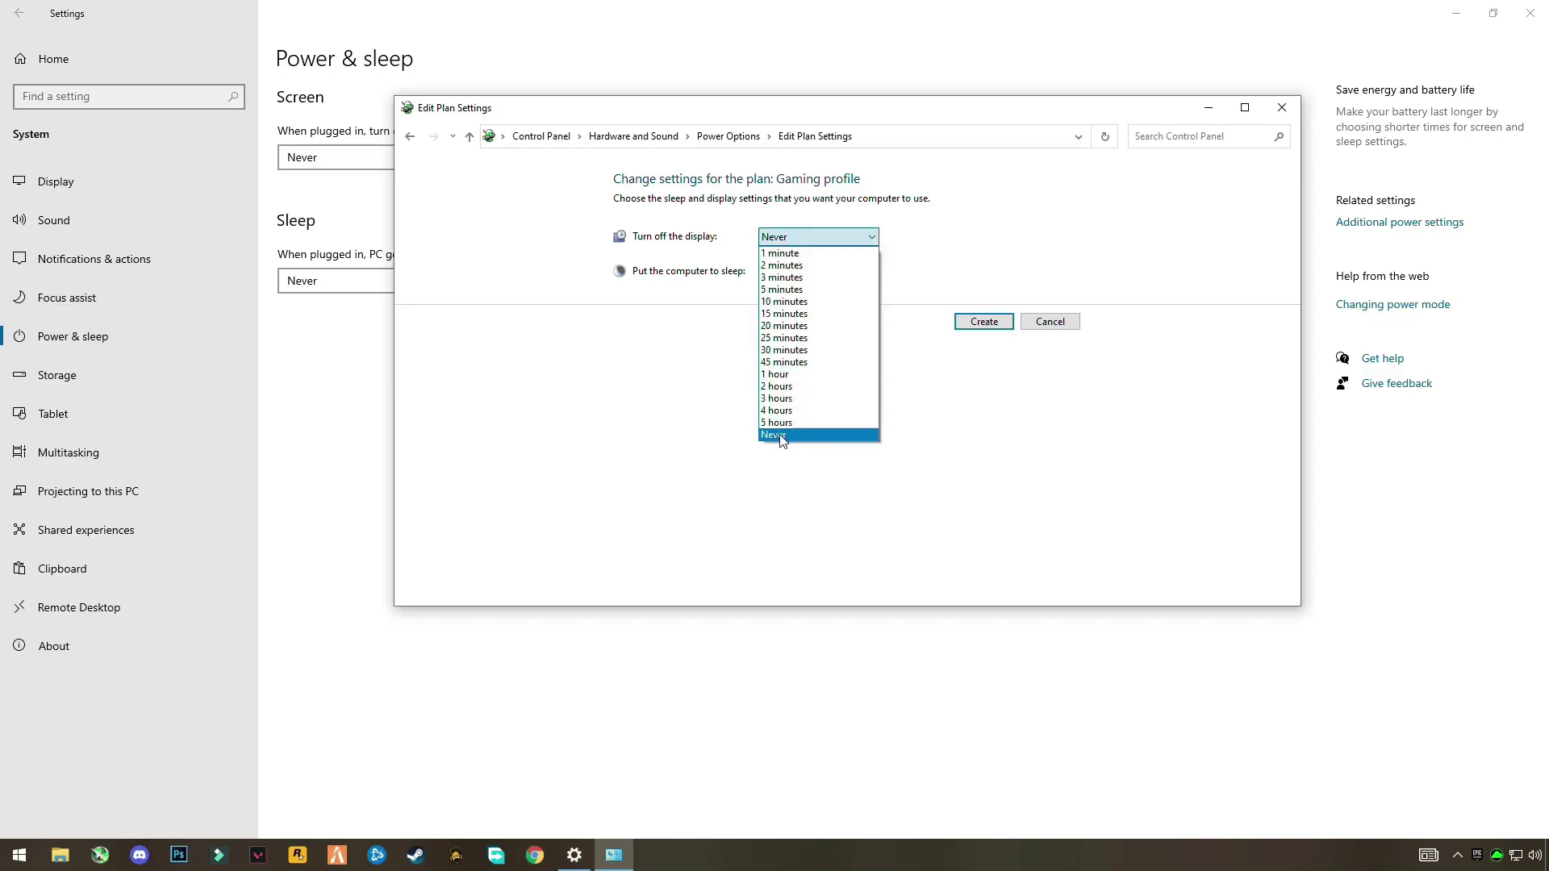
left_click(781, 436)
left_click(778, 273)
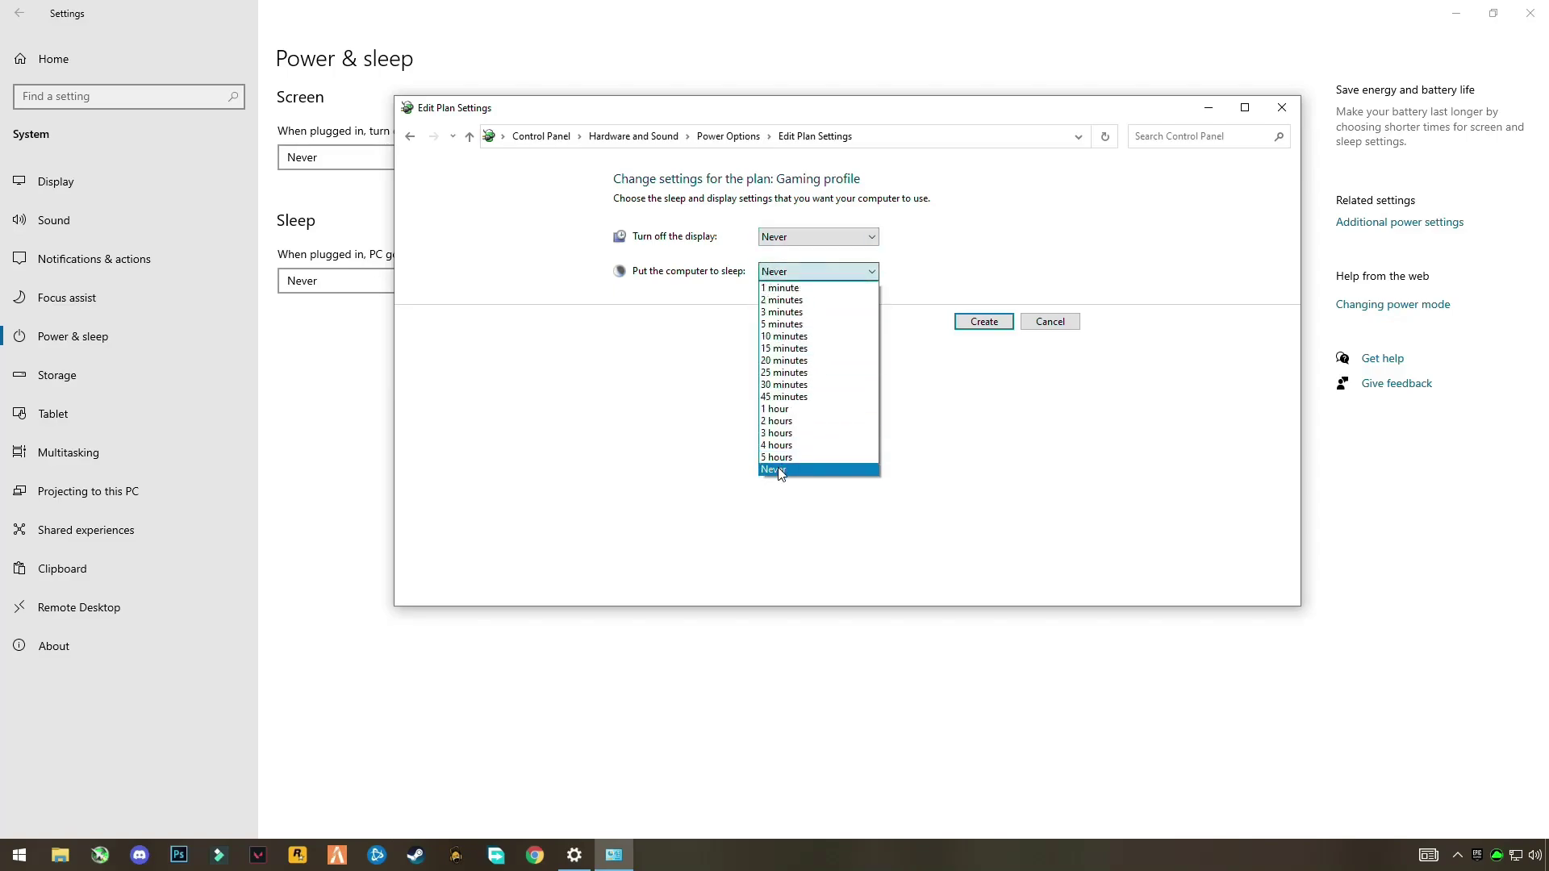
left_click(780, 471)
left_click(978, 327)
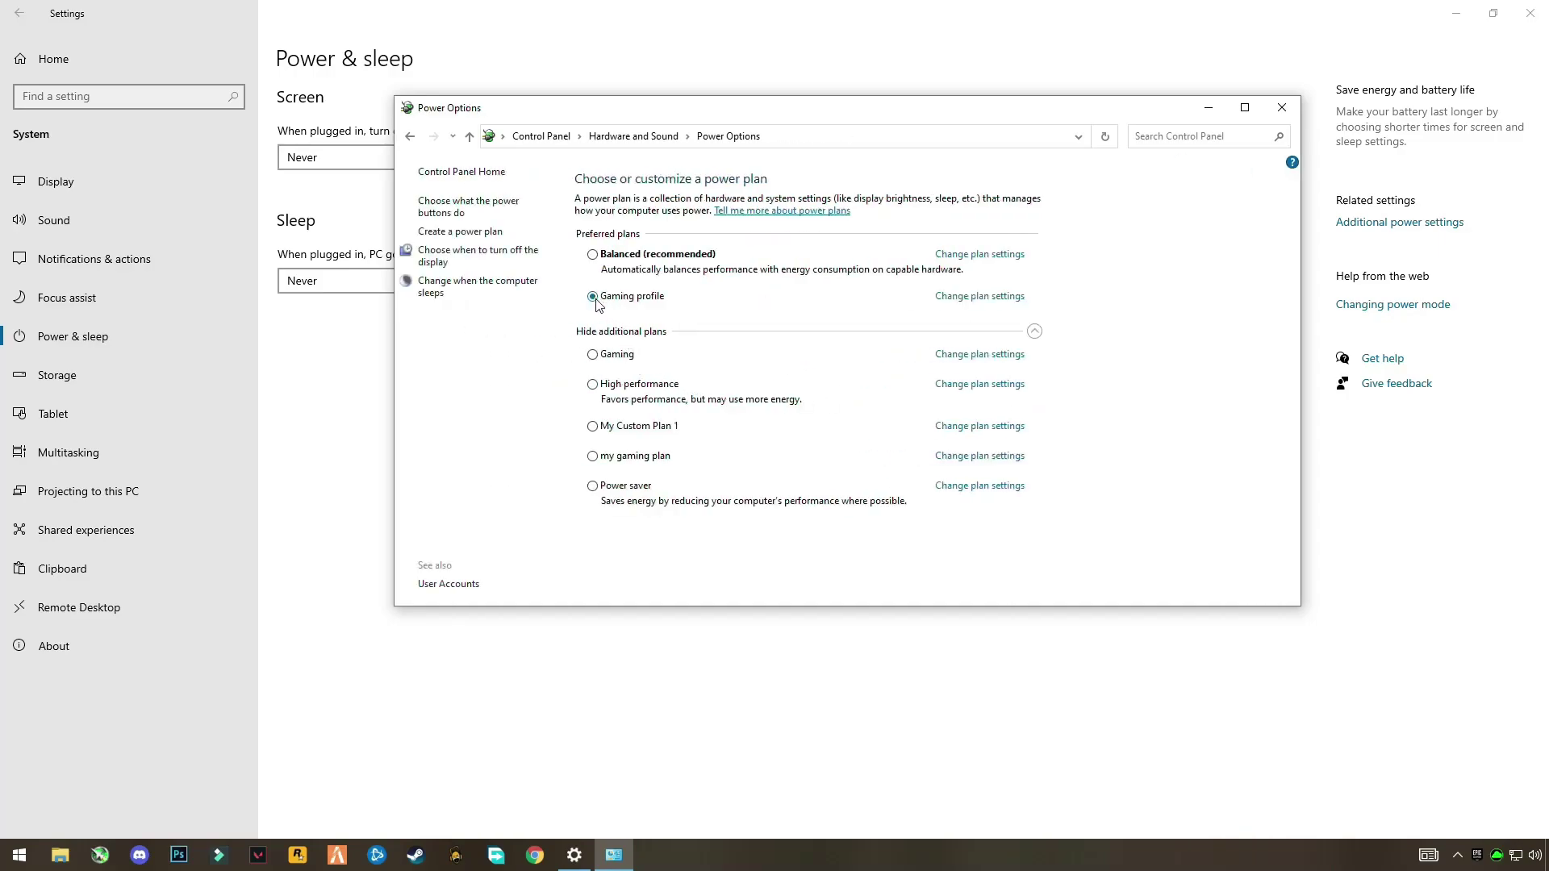
left_click(1284, 115)
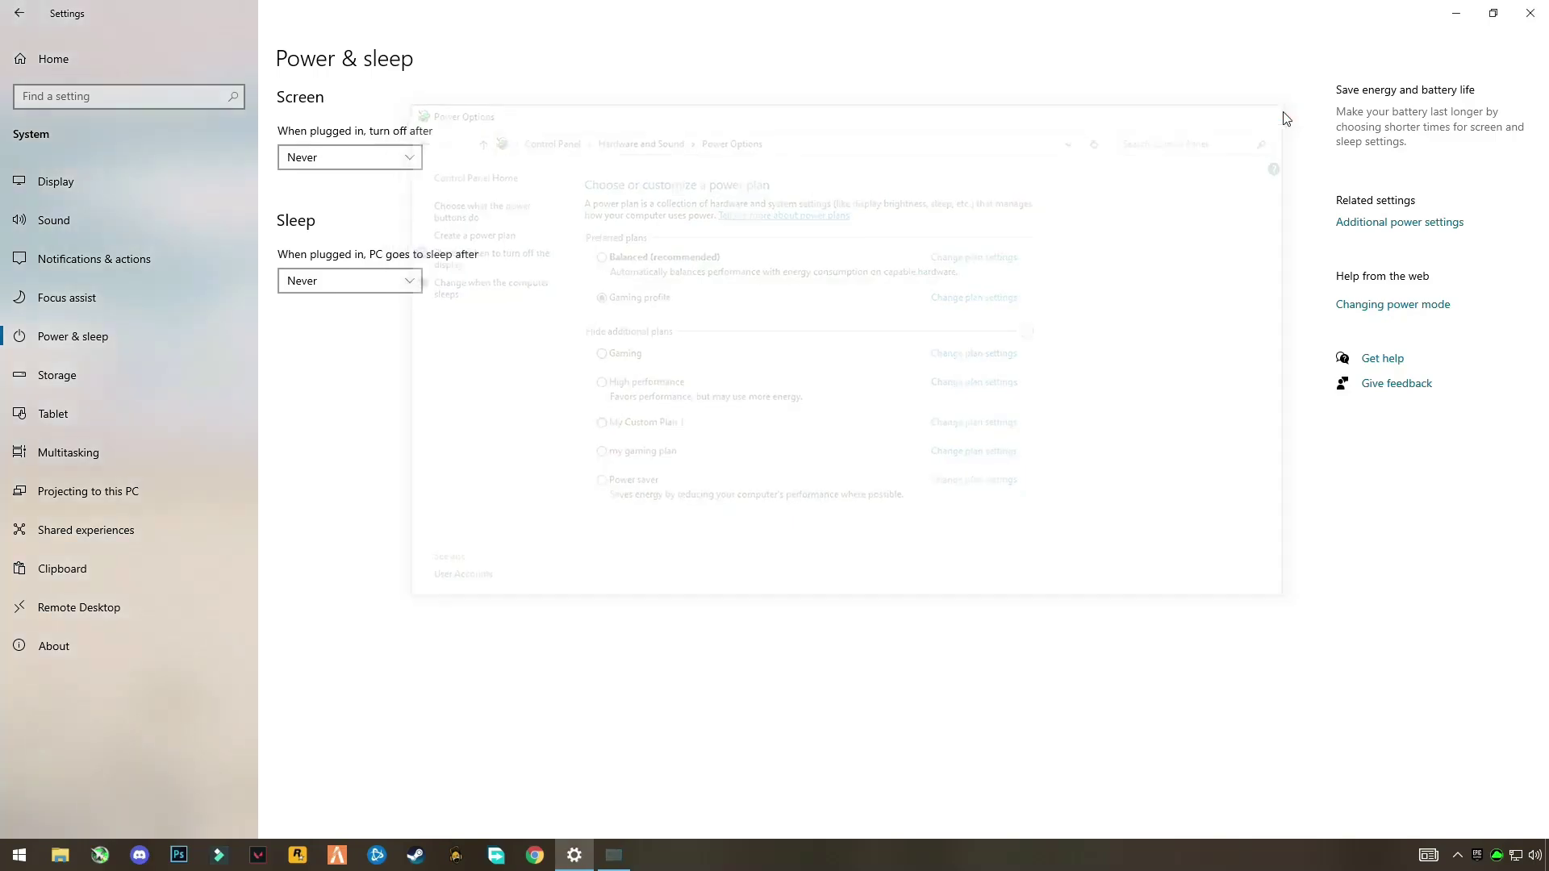
left_click(1533, 11)
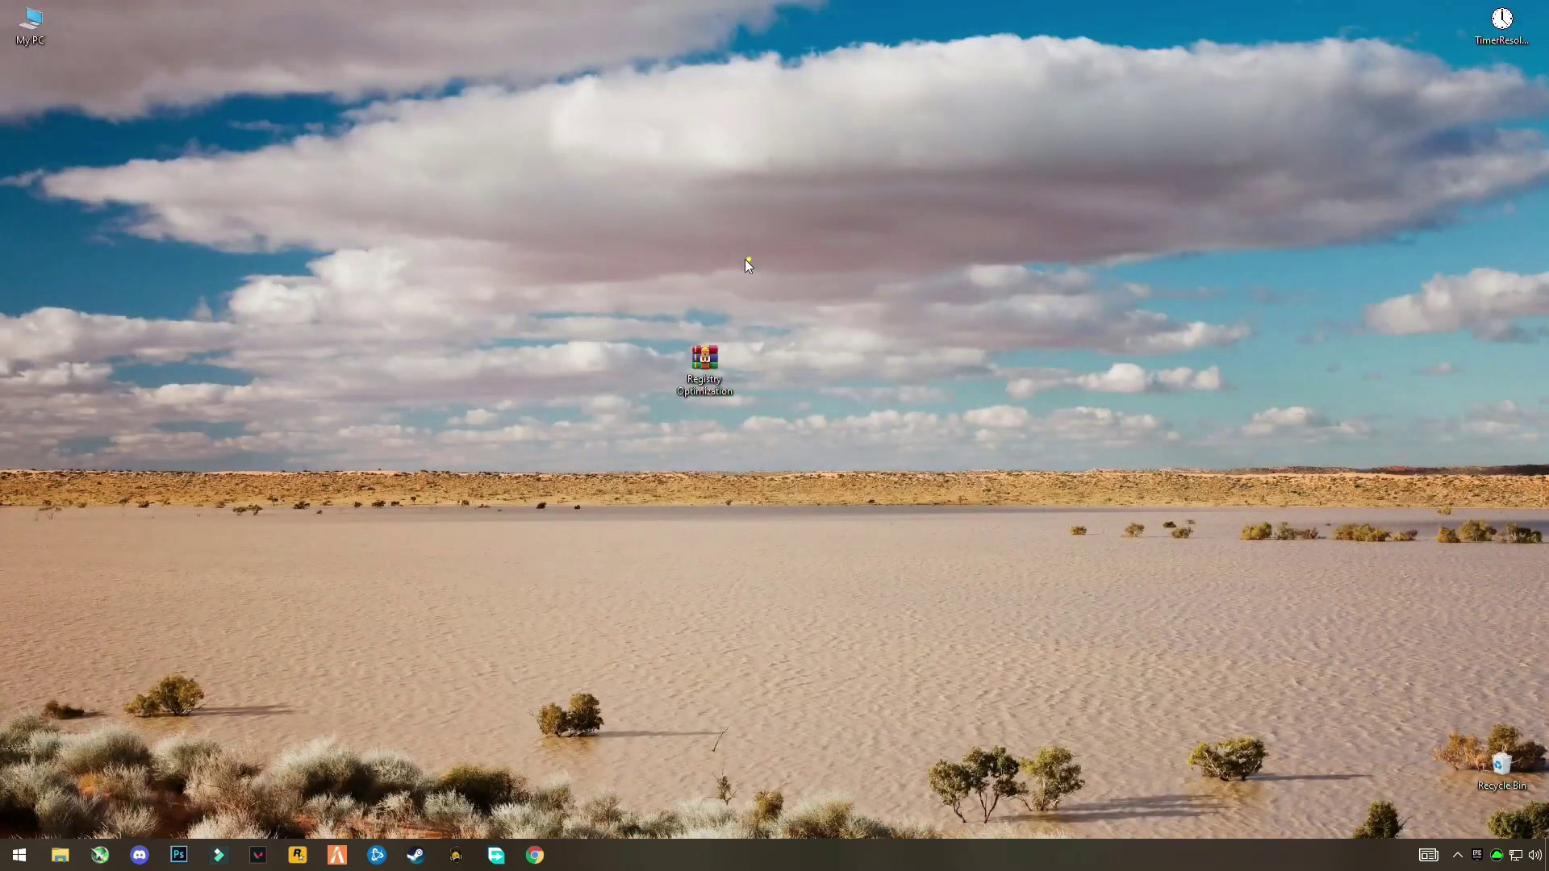
Disable Battle.net and EpicGamesLauncher as startup programs in Task Manager, then close it.
right_click(815, 856)
left_click(884, 773)
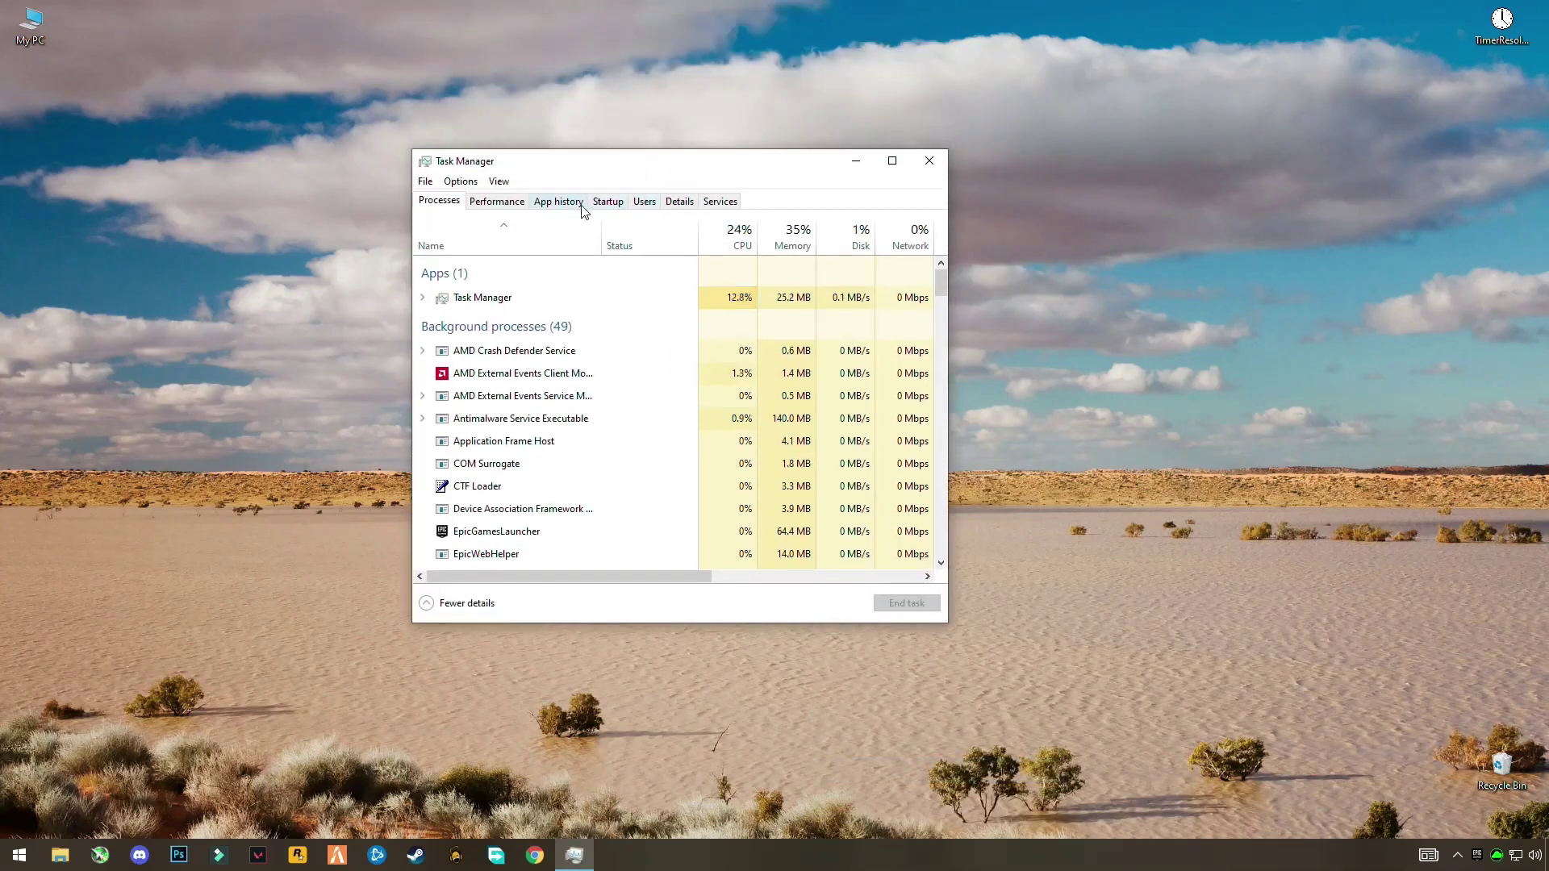
left_click(609, 202)
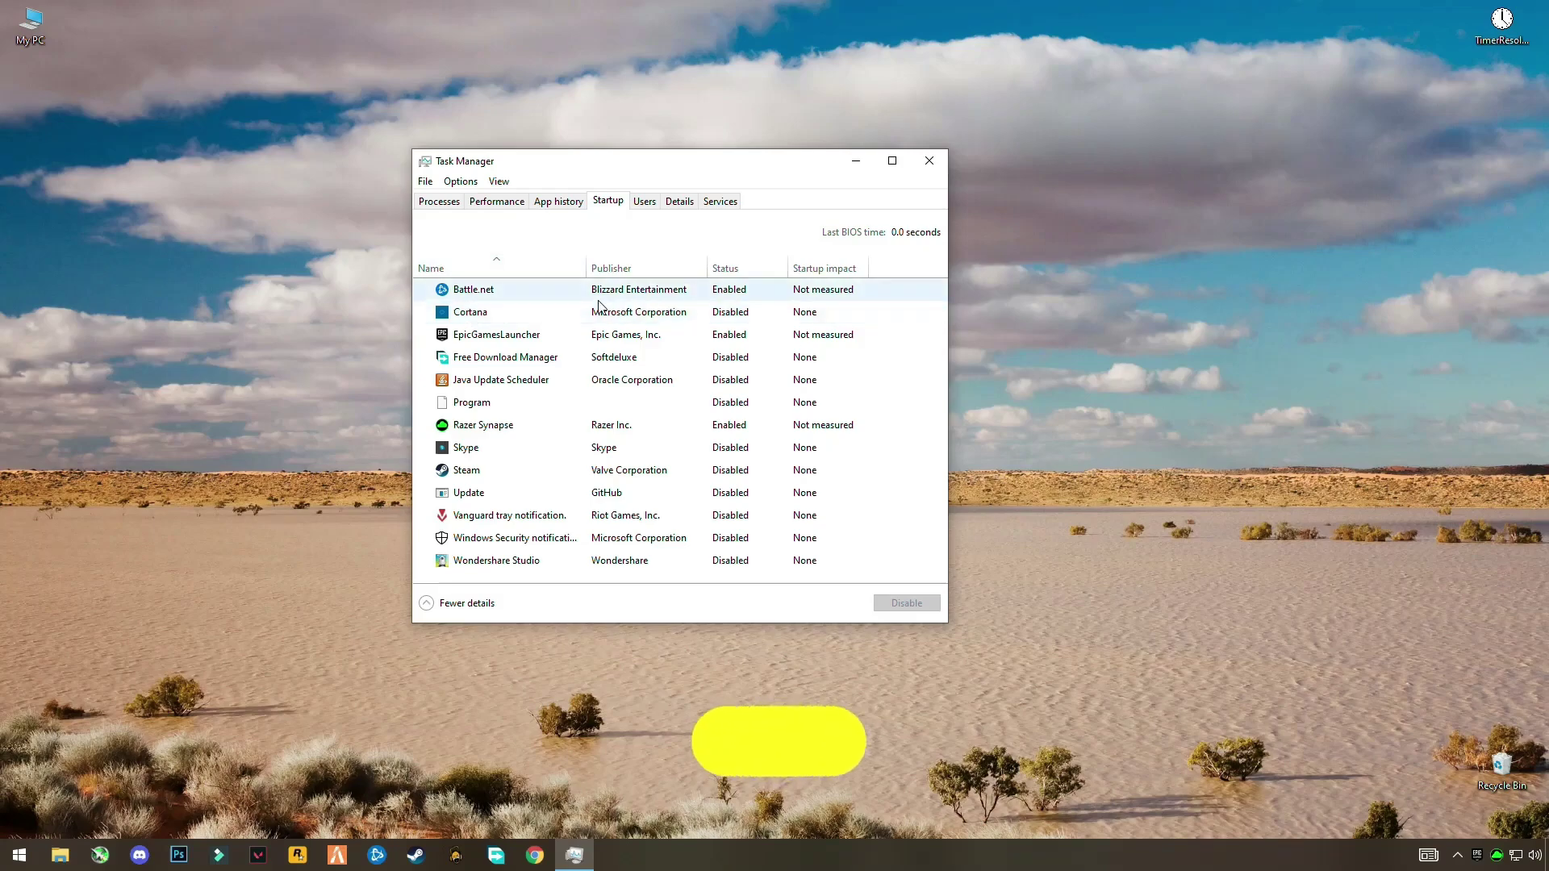
right_click(709, 290)
left_click(731, 303)
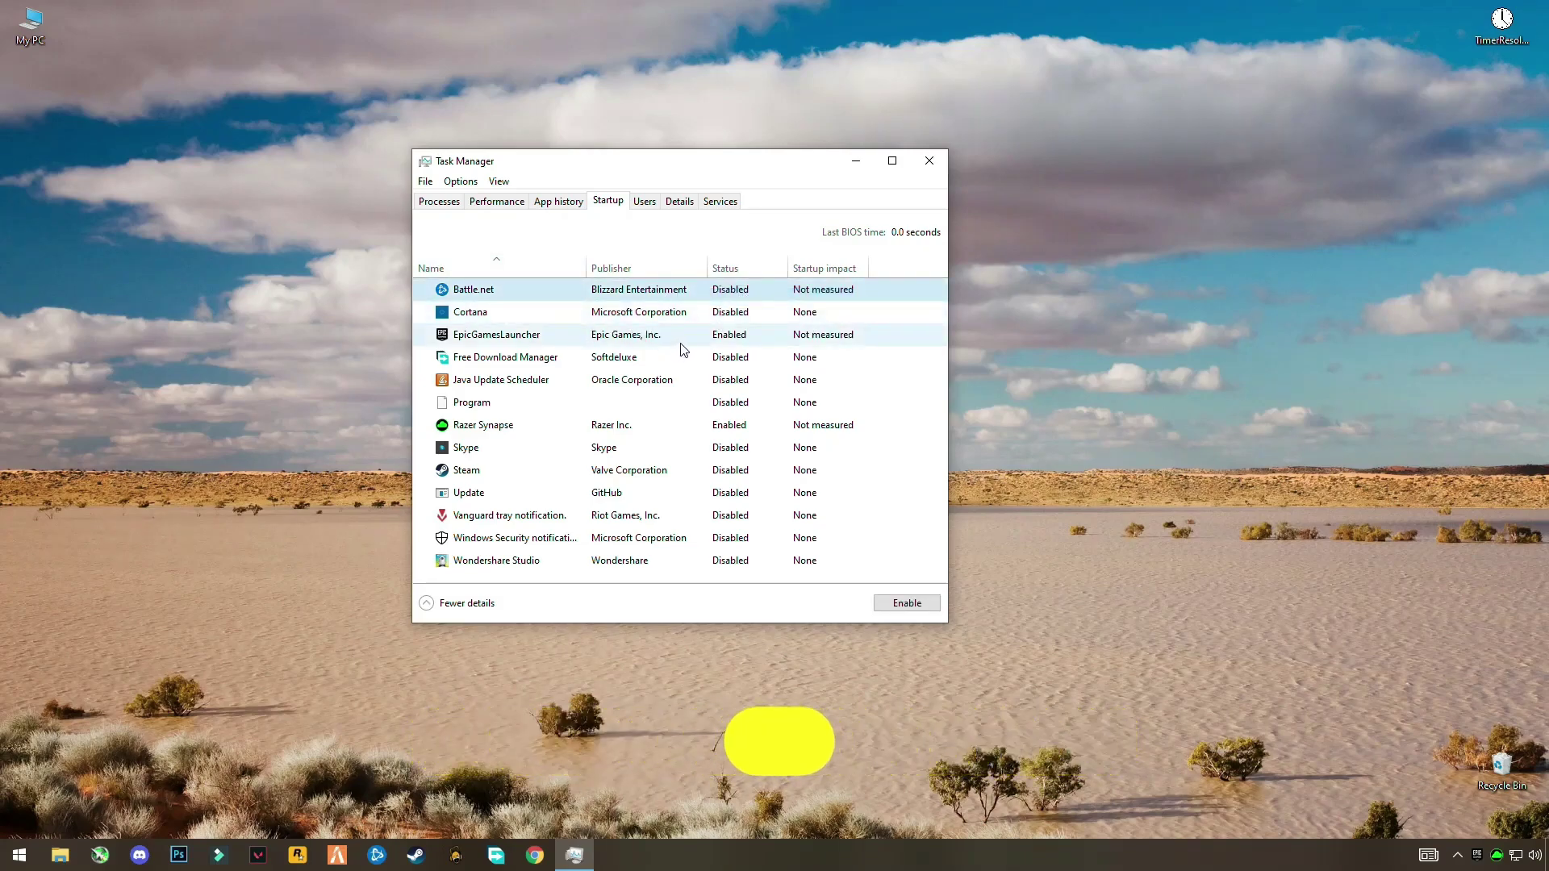
right_click(715, 337)
left_click(726, 350)
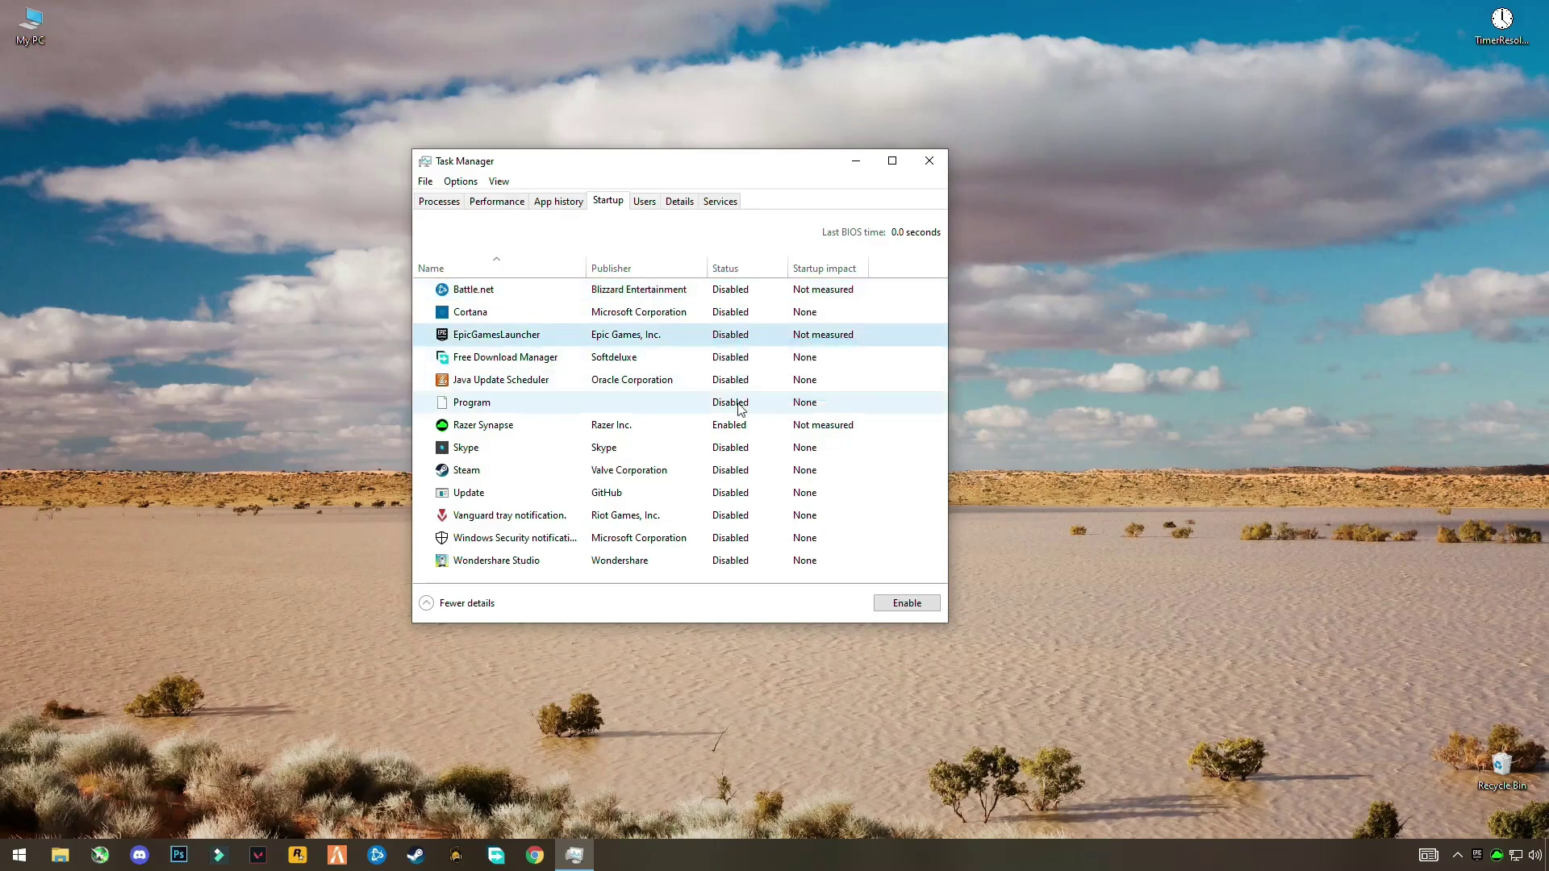
right_click(712, 433)
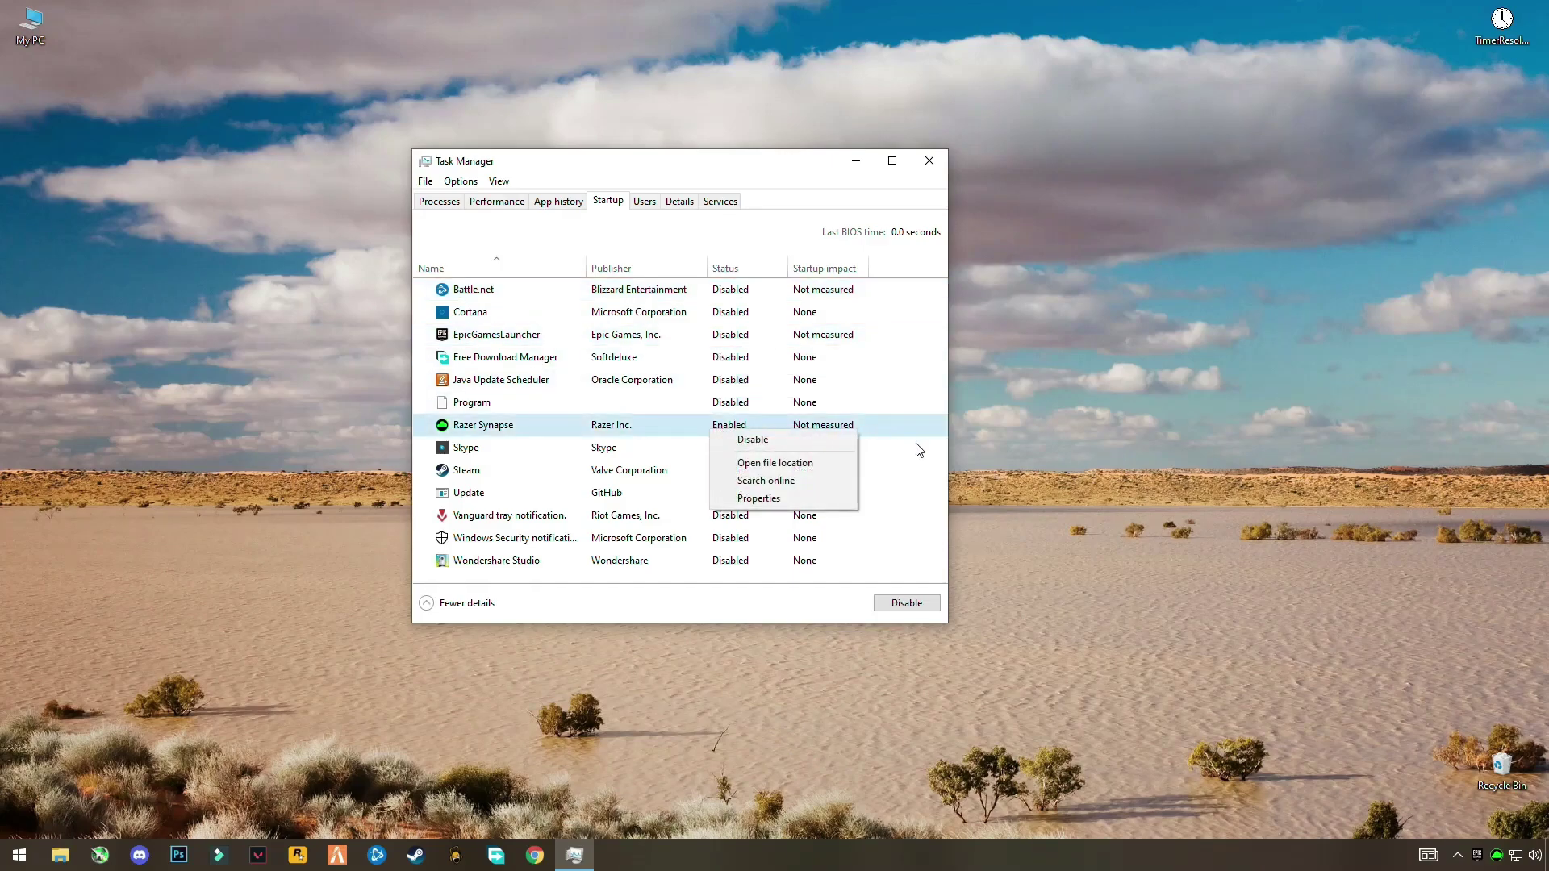
left_click(920, 471)
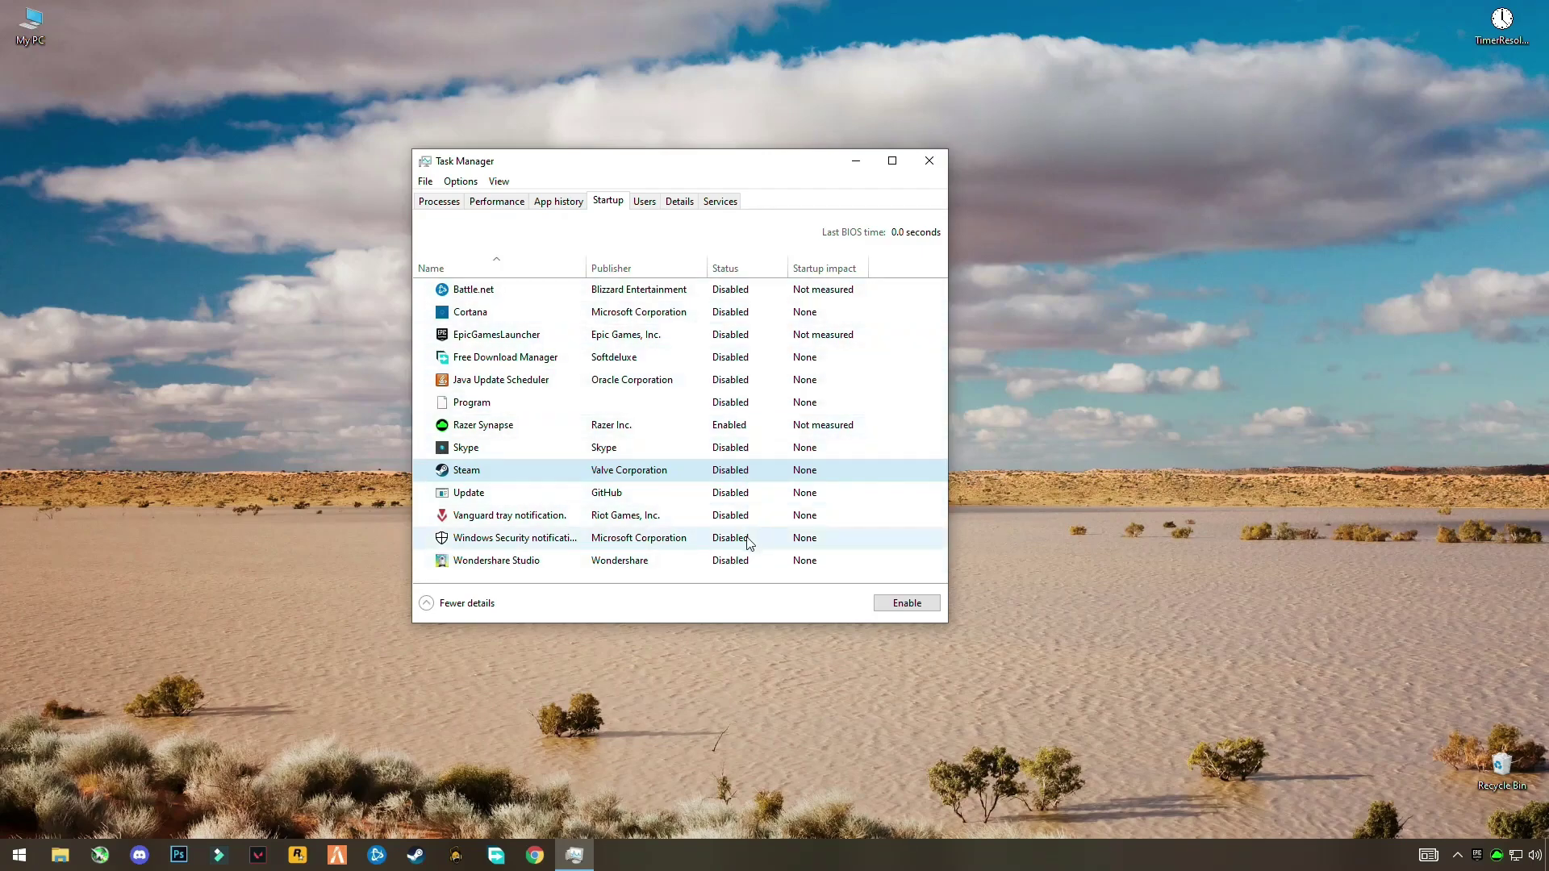
left_click(927, 167)
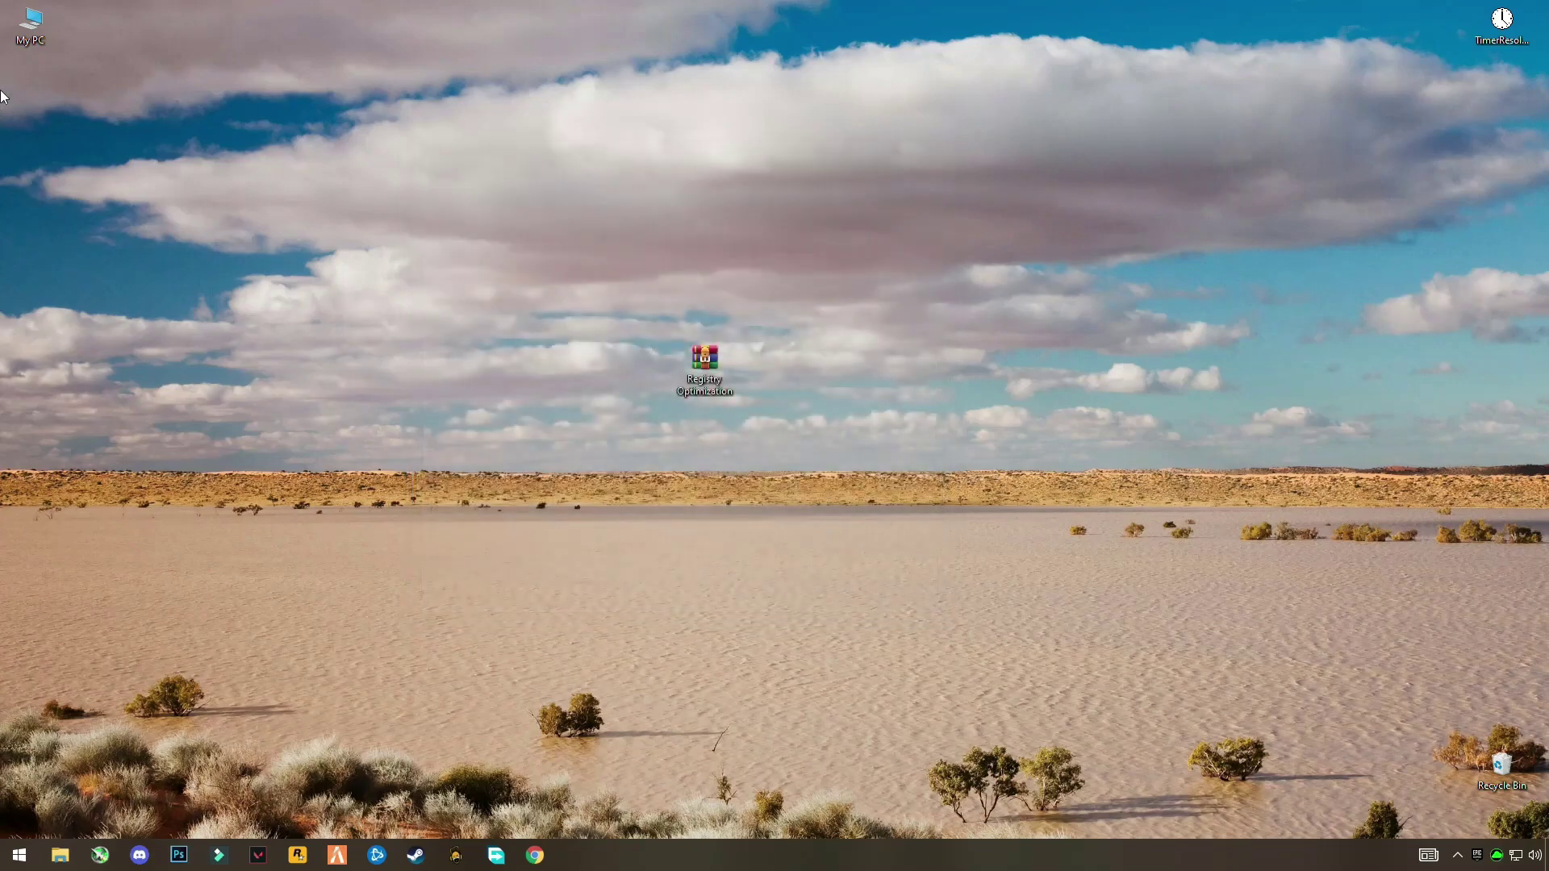
Open the advanced system settings from the properties of My PC.
double_click(32, 26)
right_click(531, 463)
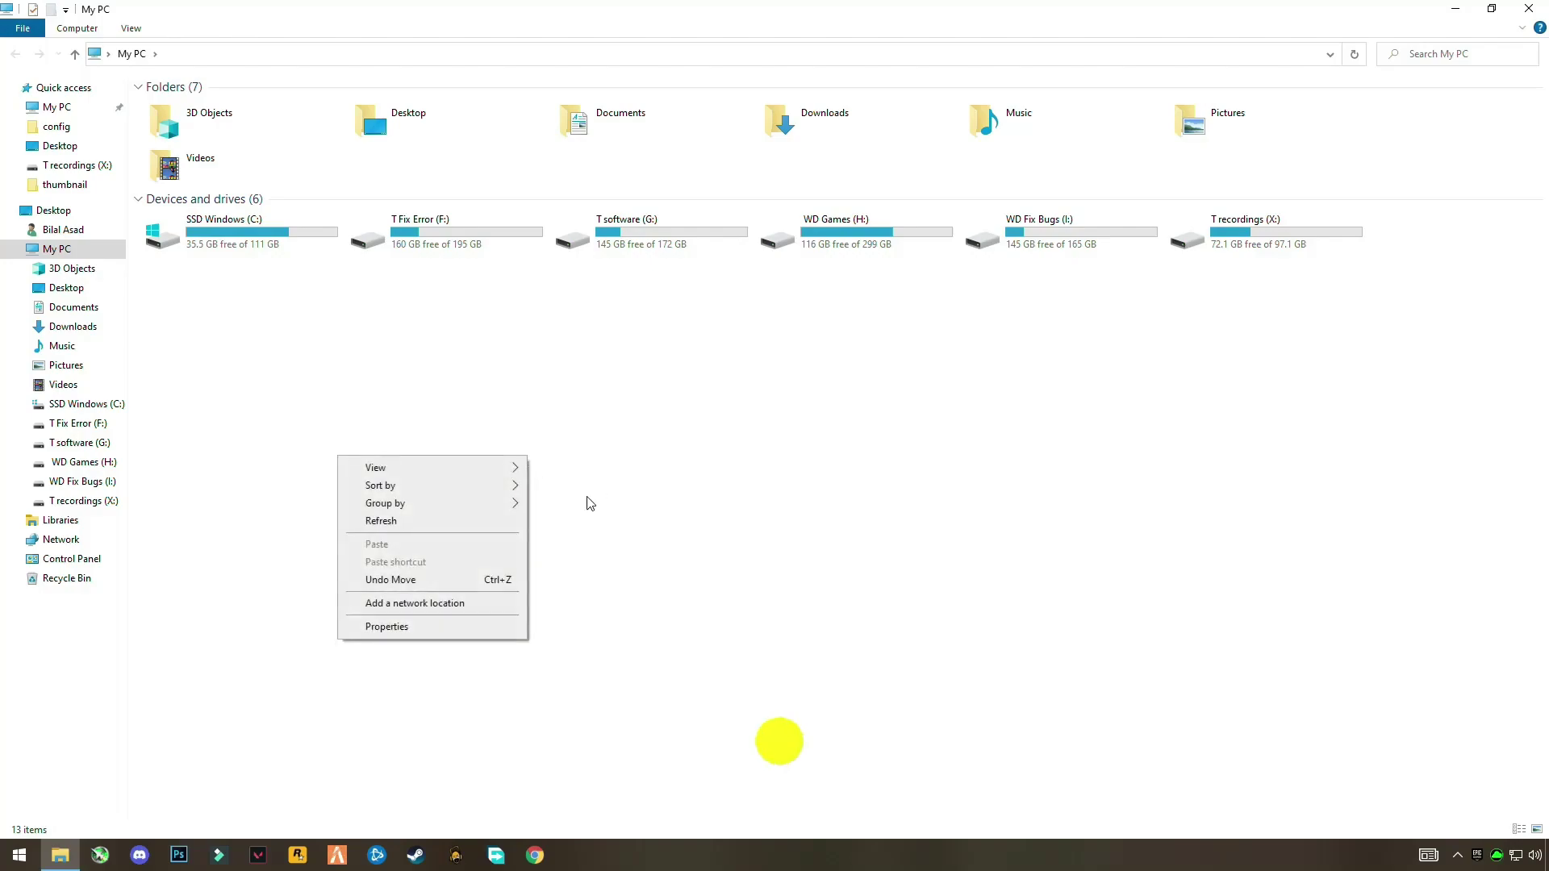
right_click(761, 431)
left_click(618, 602)
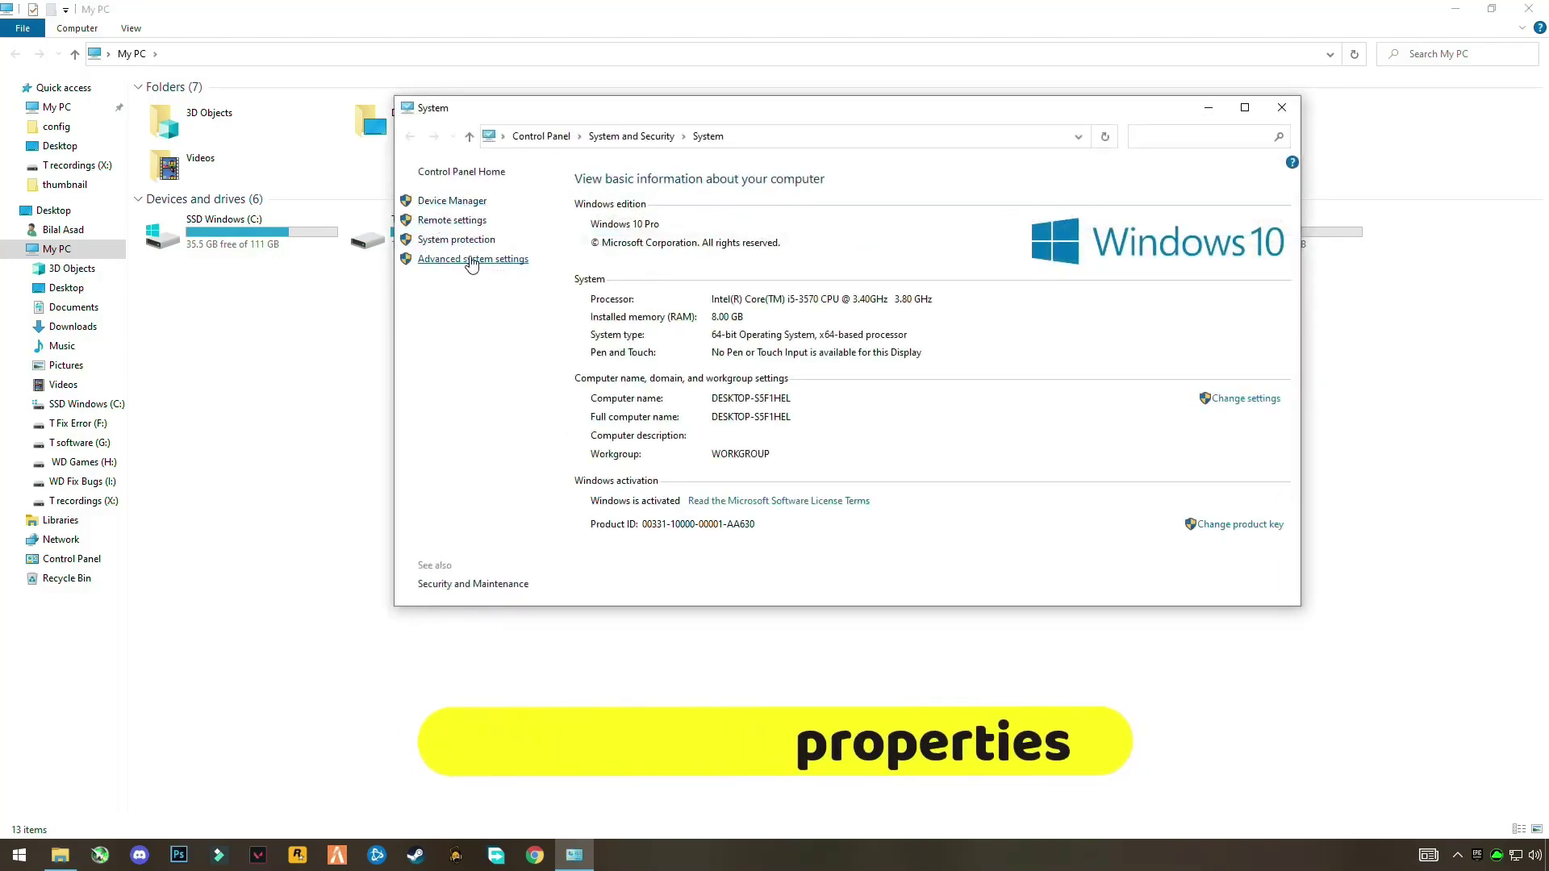
left_click(492, 260)
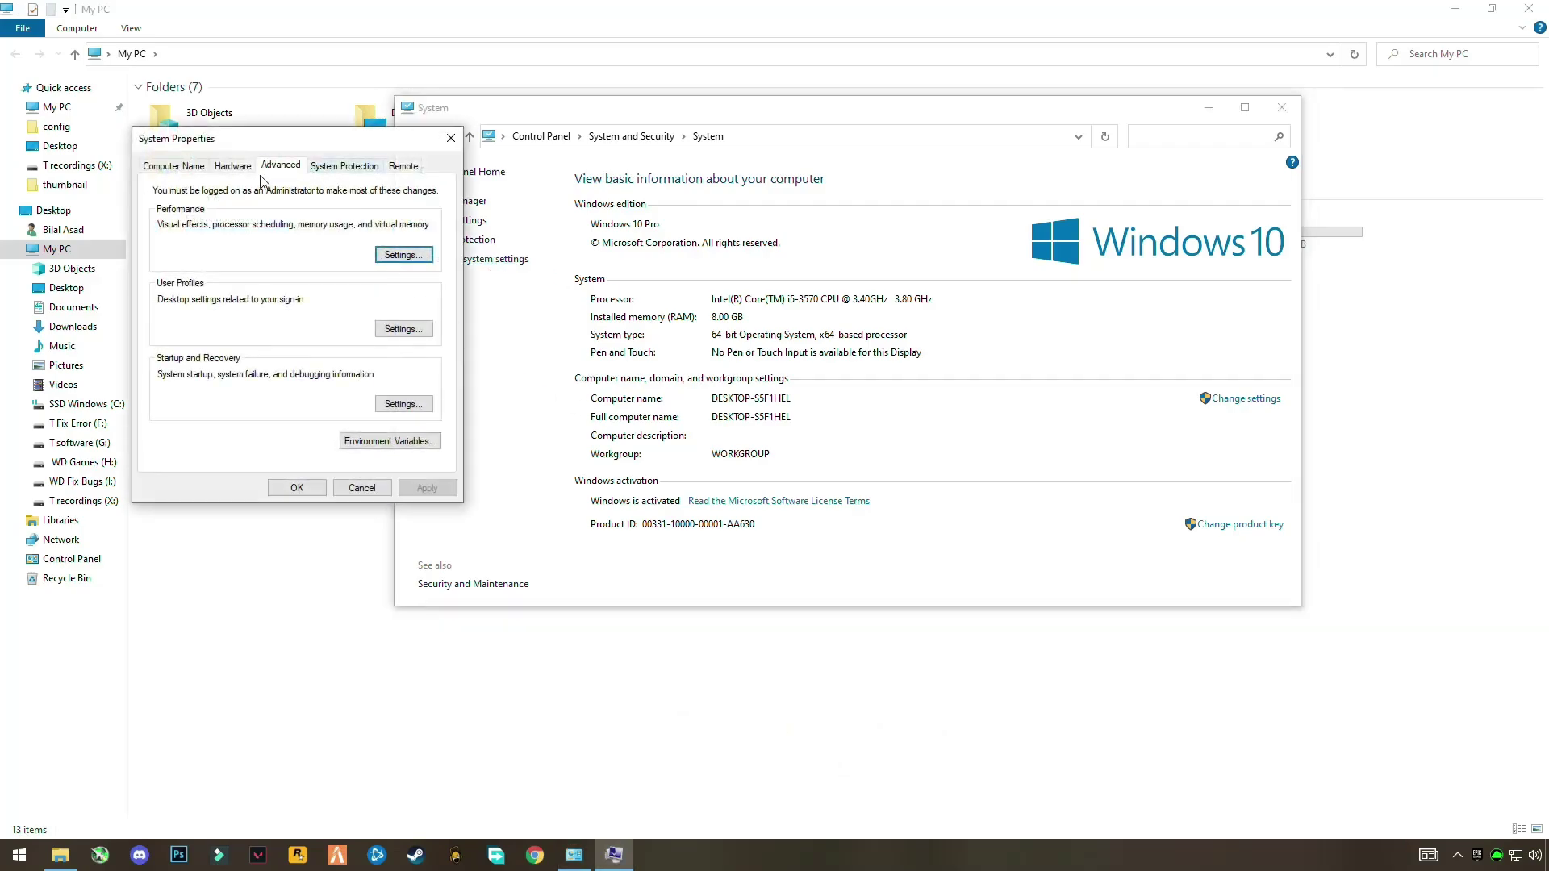
left_click(240, 174)
left_click(283, 174)
Apply the "Adjust for best performance" visual effects option in the performance settings and close the system windows.
left_click(407, 257)
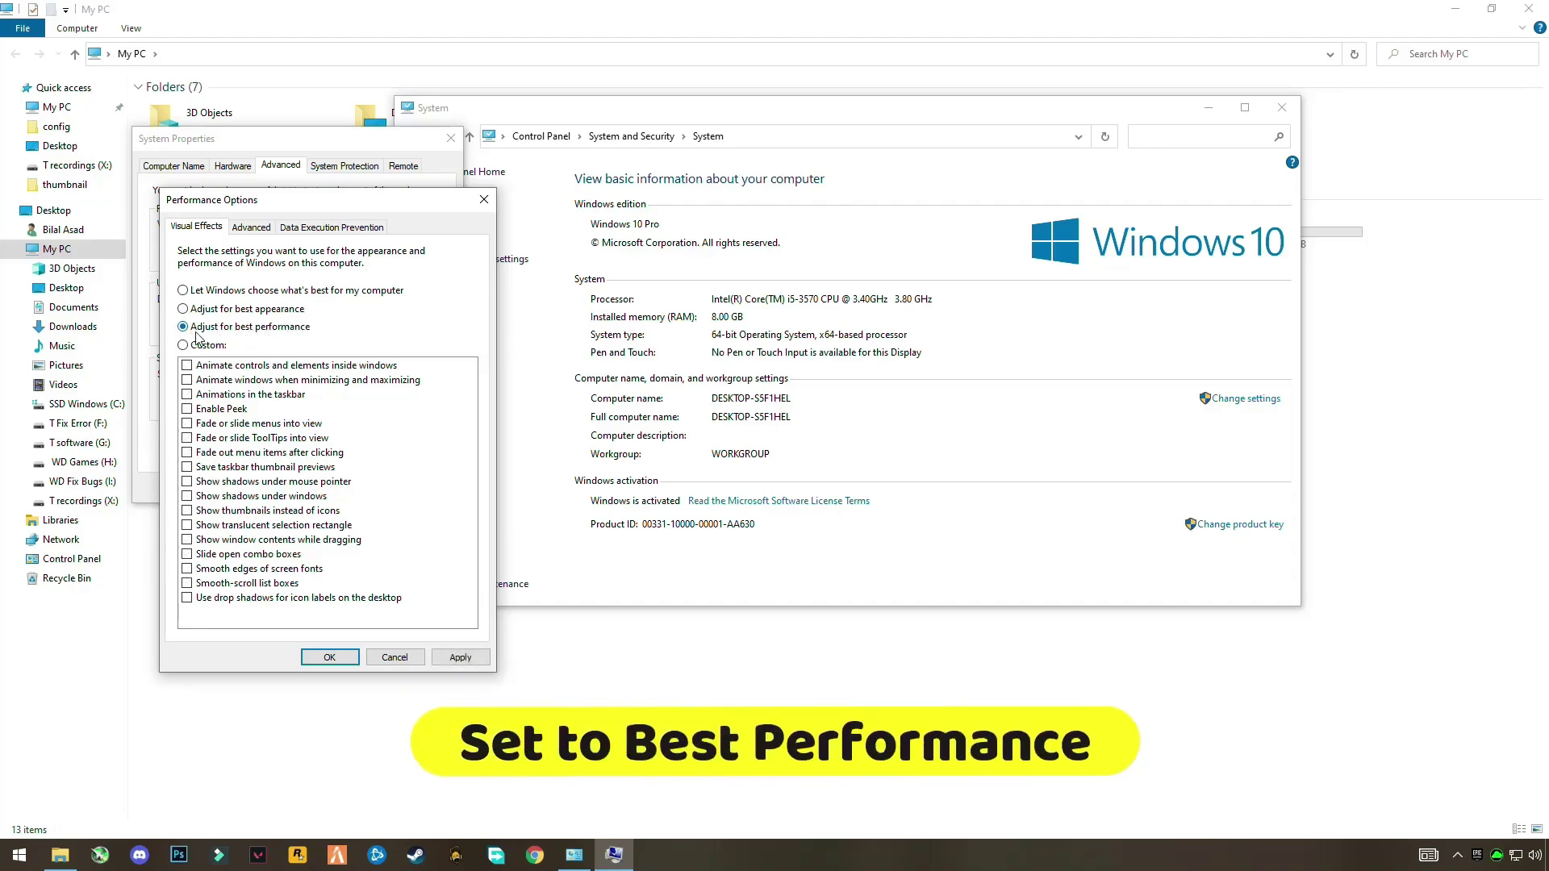
left_click(444, 655)
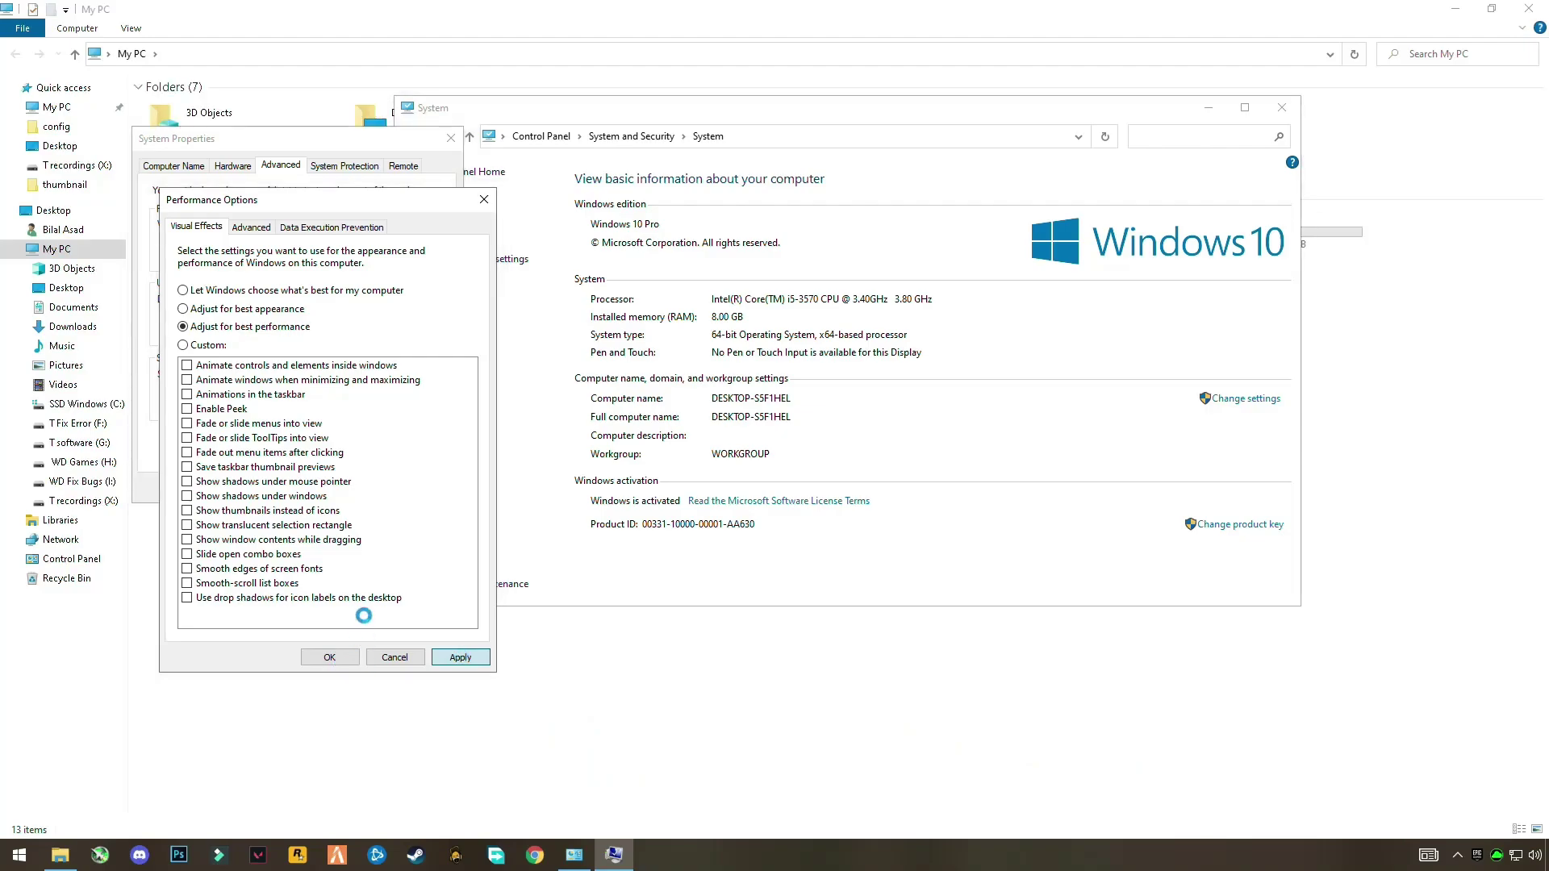
left_click(330, 658)
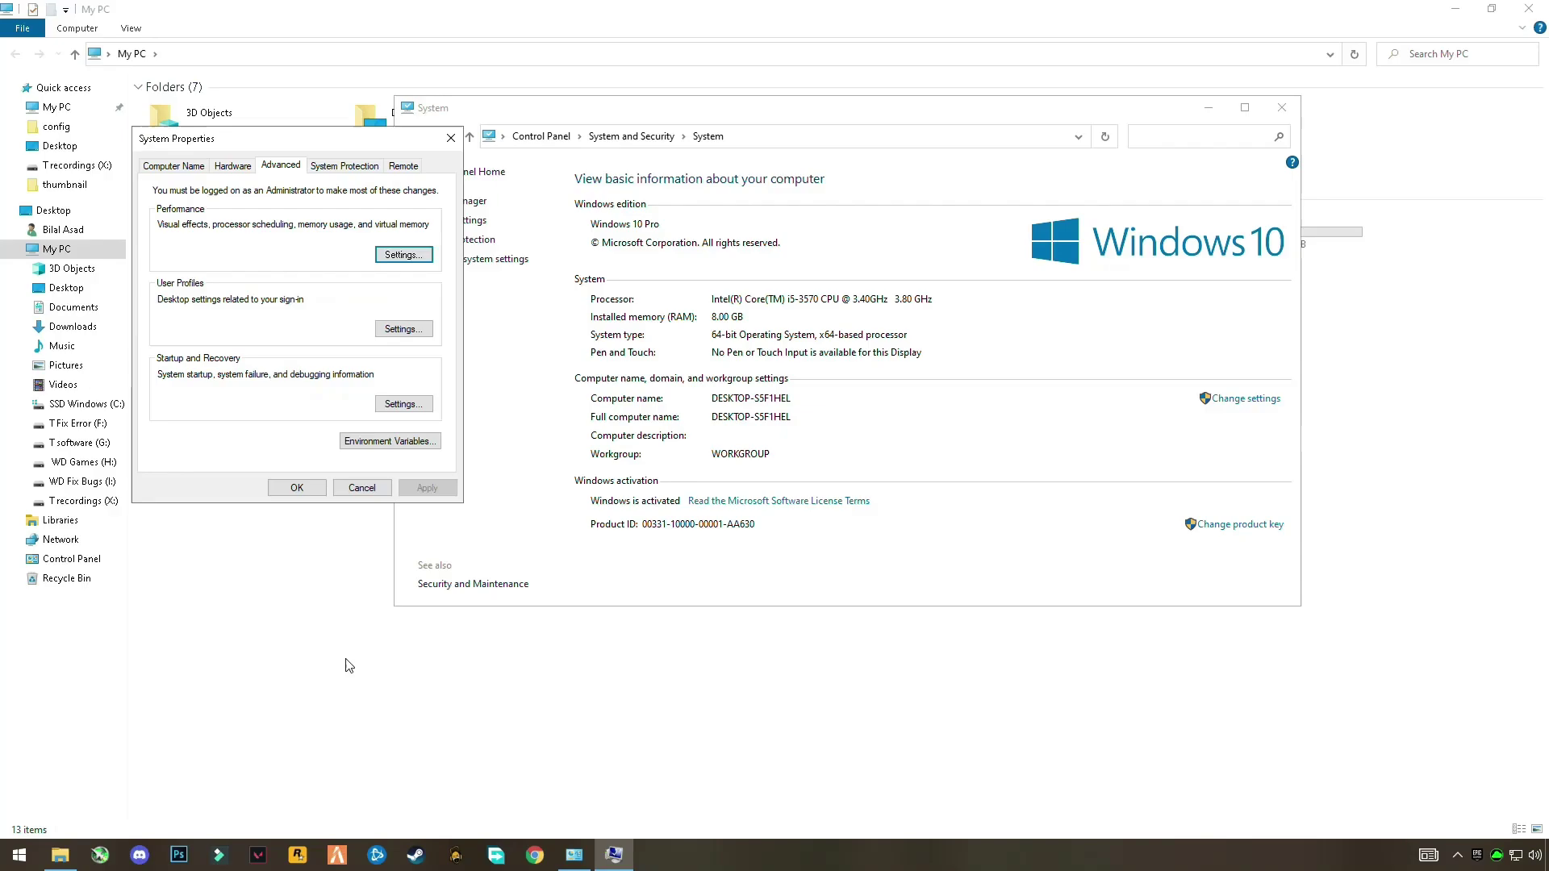
left_click(298, 488)
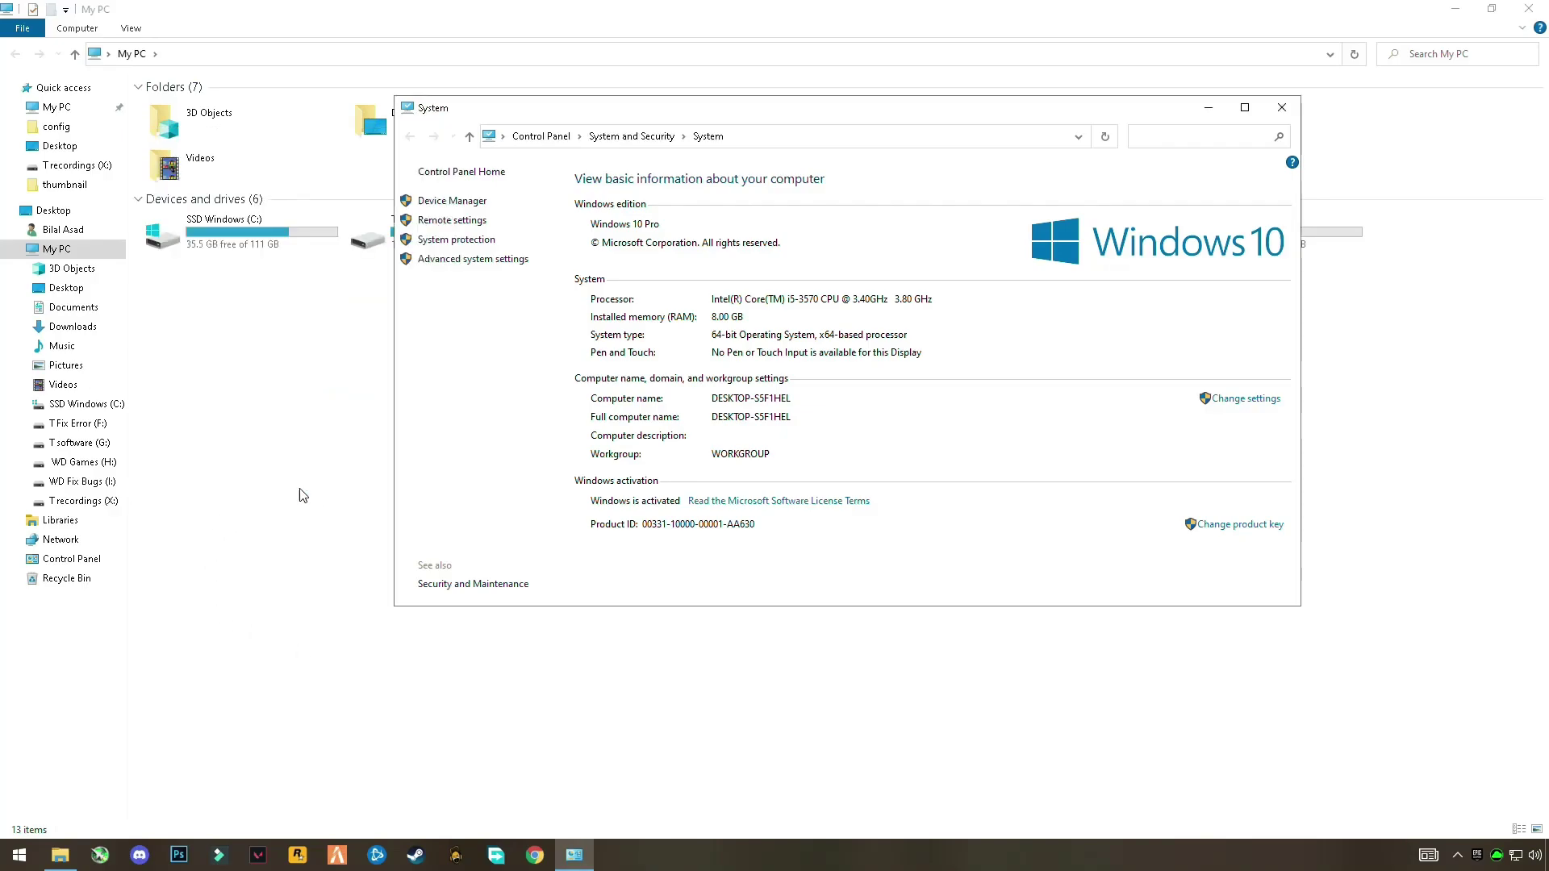
left_click(1282, 109)
left_click(1537, 8)
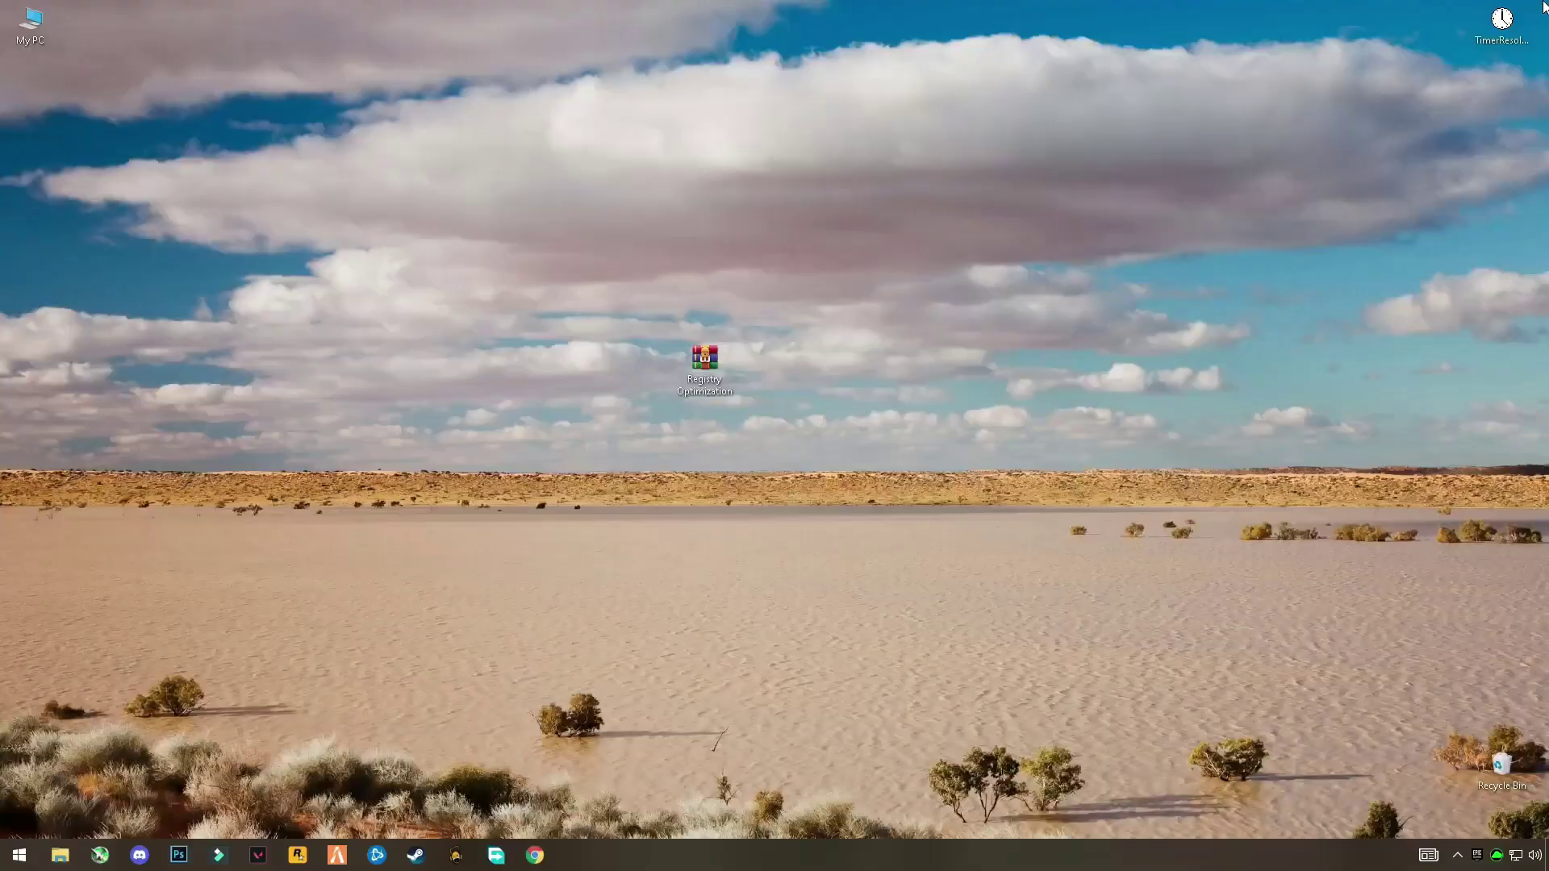
Extract the Registry Optimization archive on the desktop into its own folder and open the extracted folder.
left_click_drag(997, 294, 617, 443)
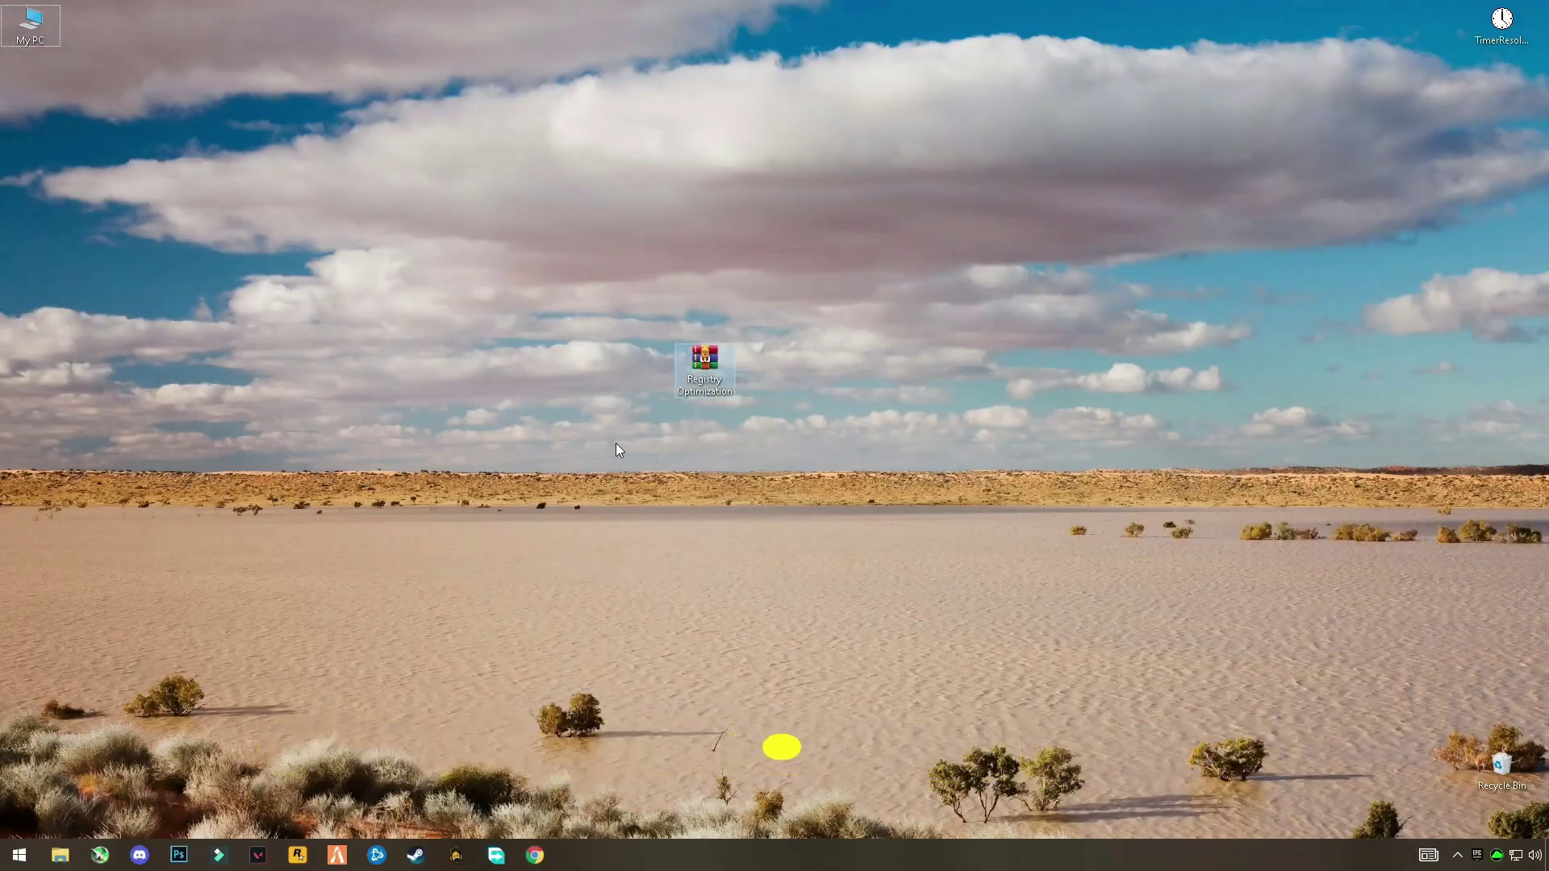
left_click_drag(698, 368, 576, 368)
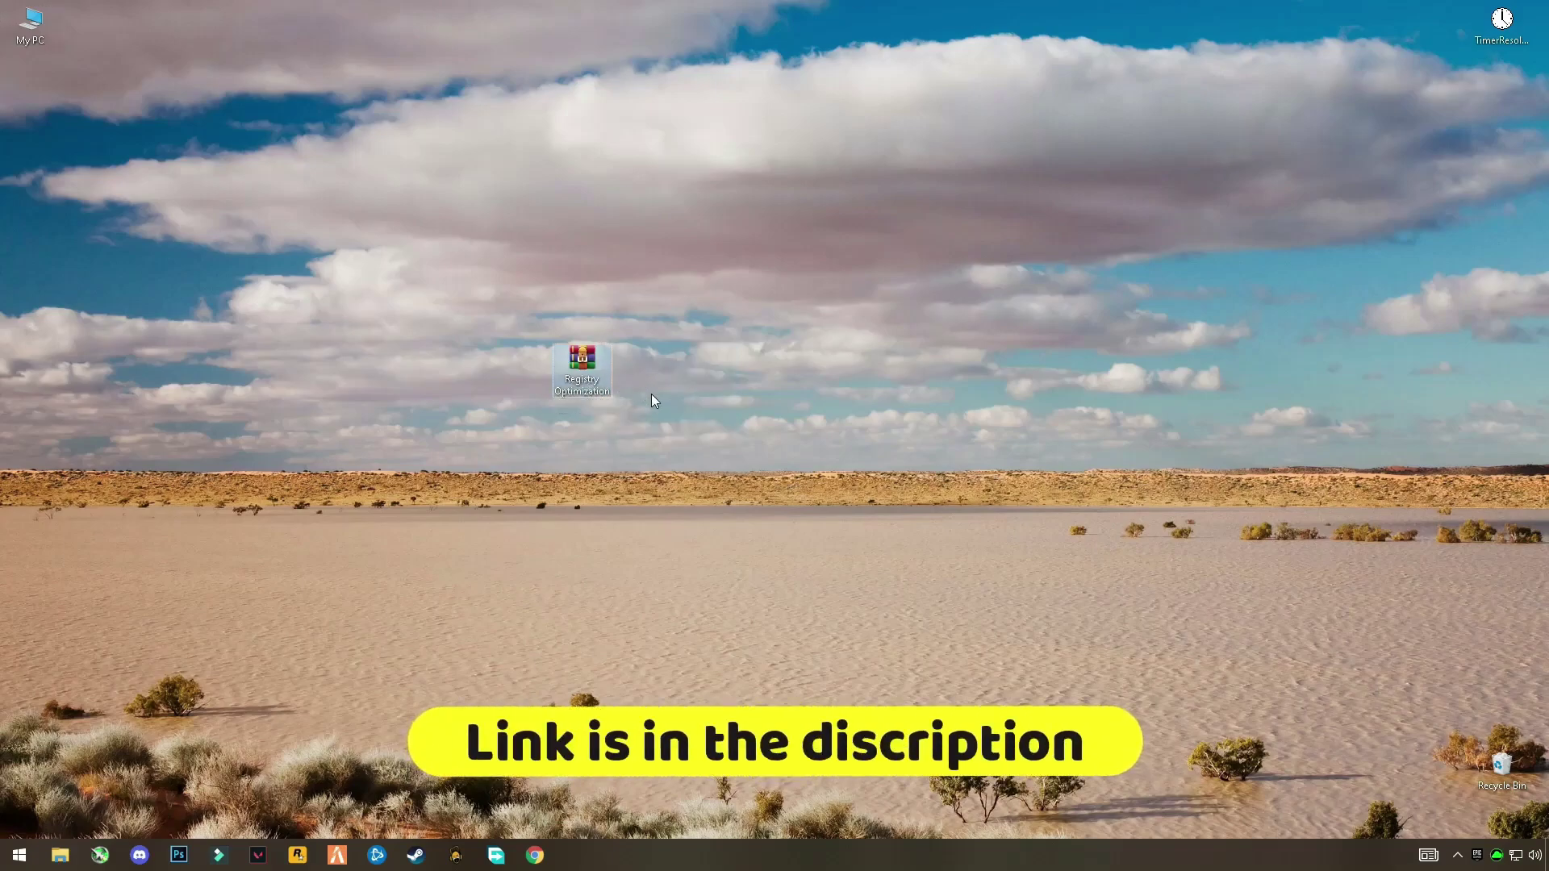
right_click(590, 363)
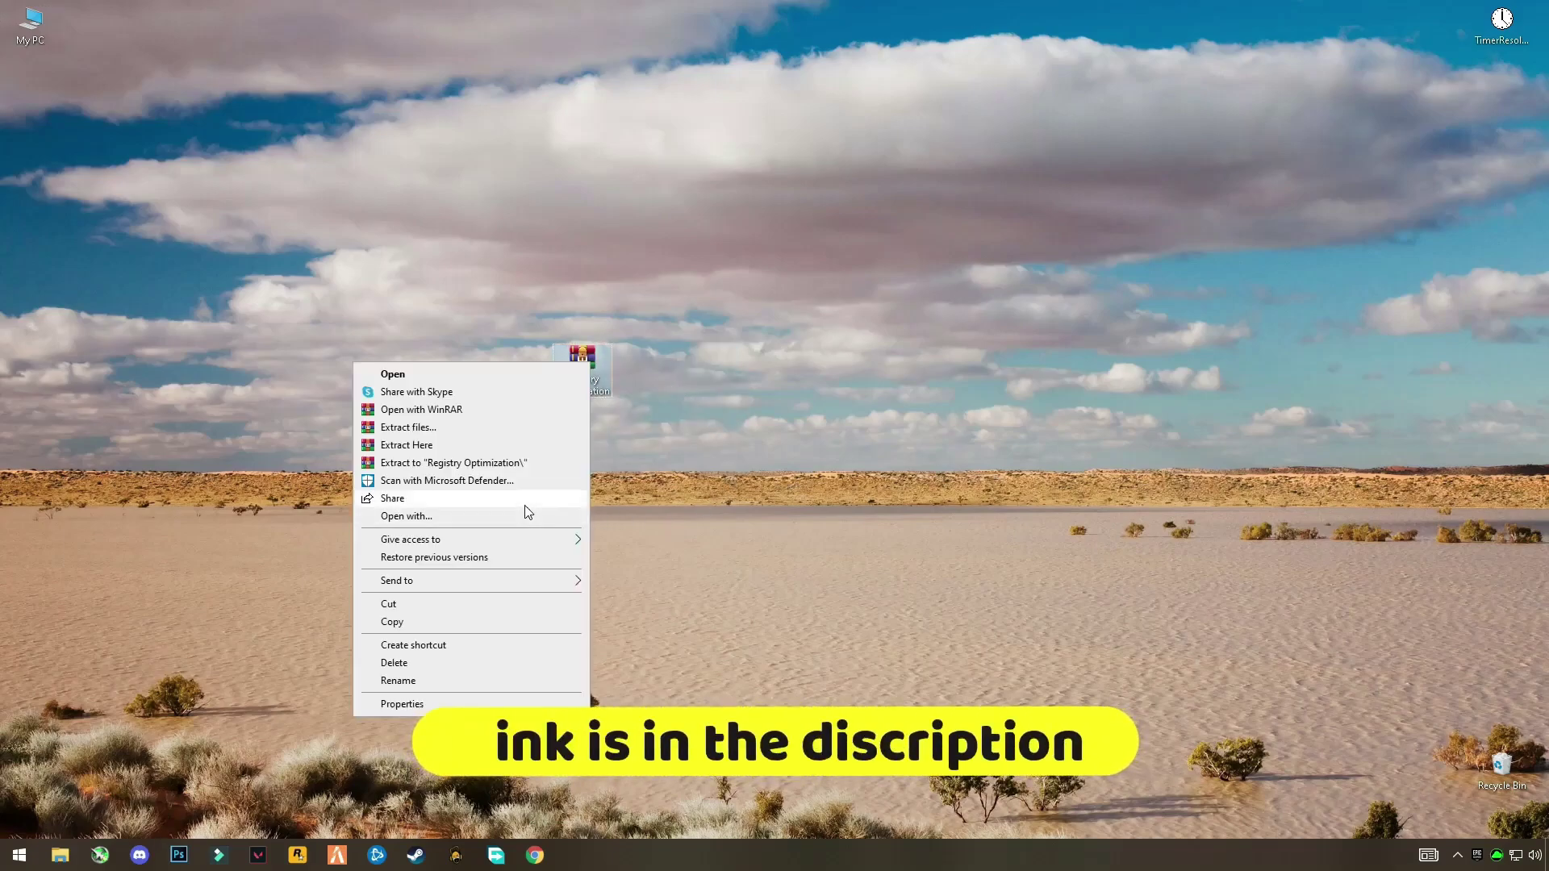
left_click(427, 462)
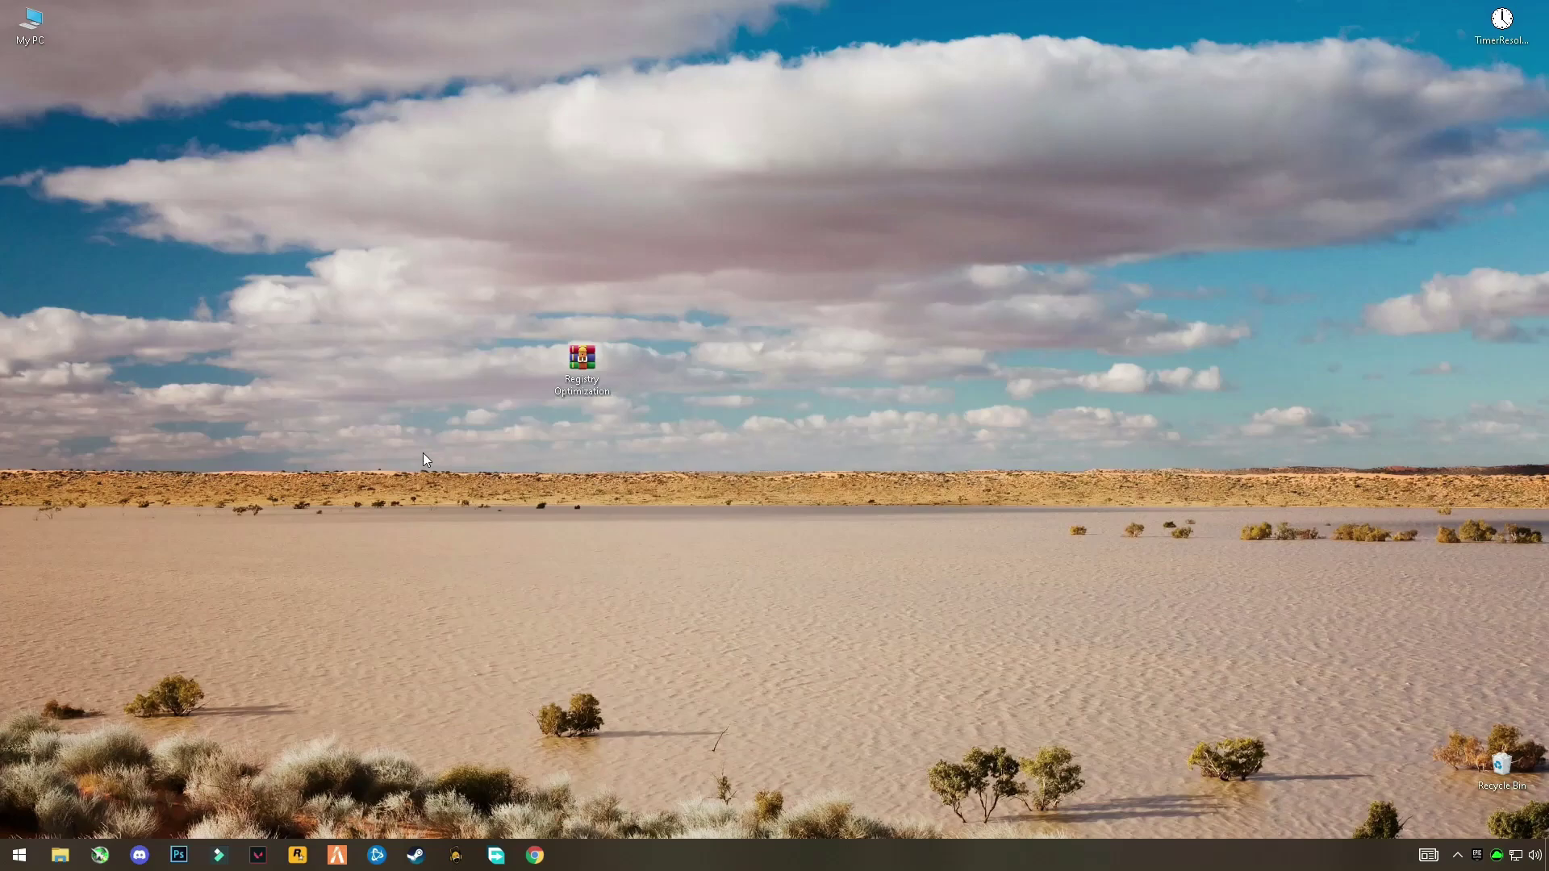
left_click_drag(55, 109, 302, 227)
double_click(337, 230)
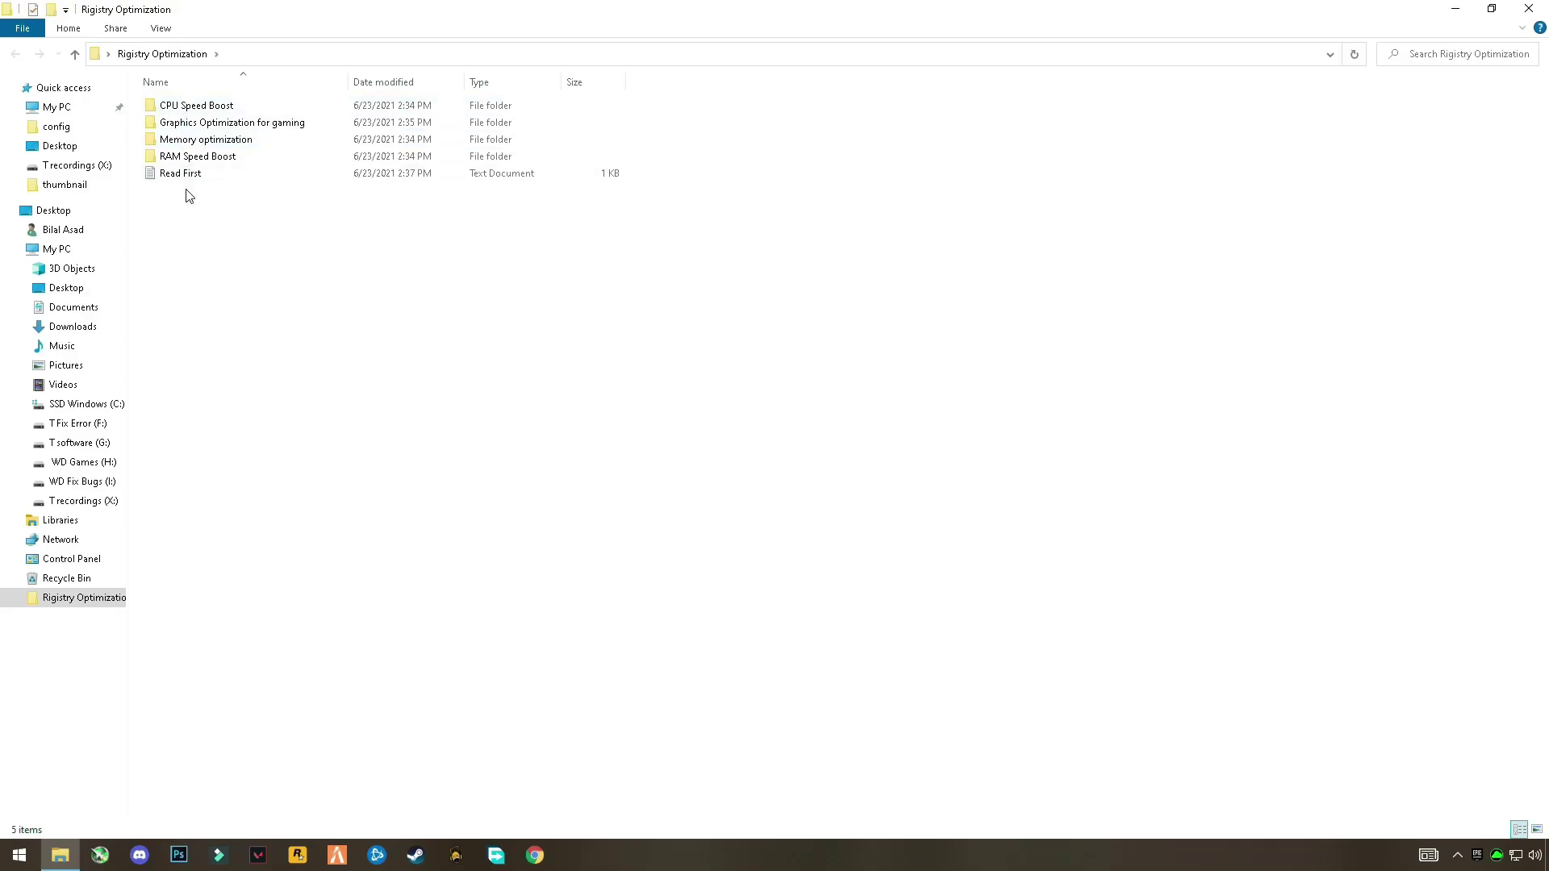
Show the items of the extracted optimization folder as extra large icons.
left_click_drag(230, 285, 223, 161)
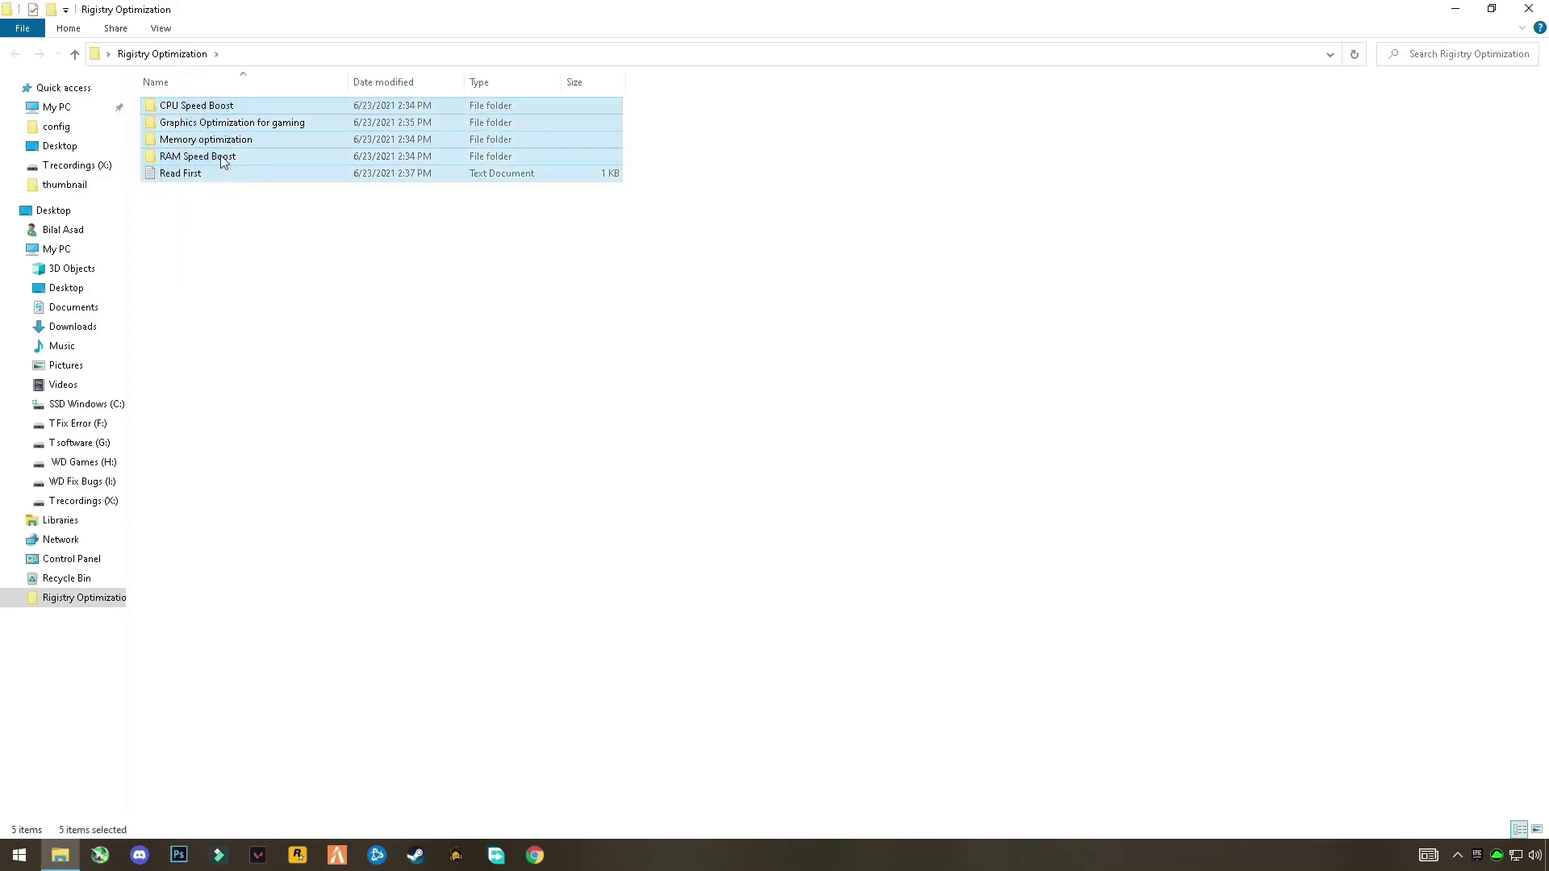
left_click(230, 225)
scroll(307, 259, "up", 3)
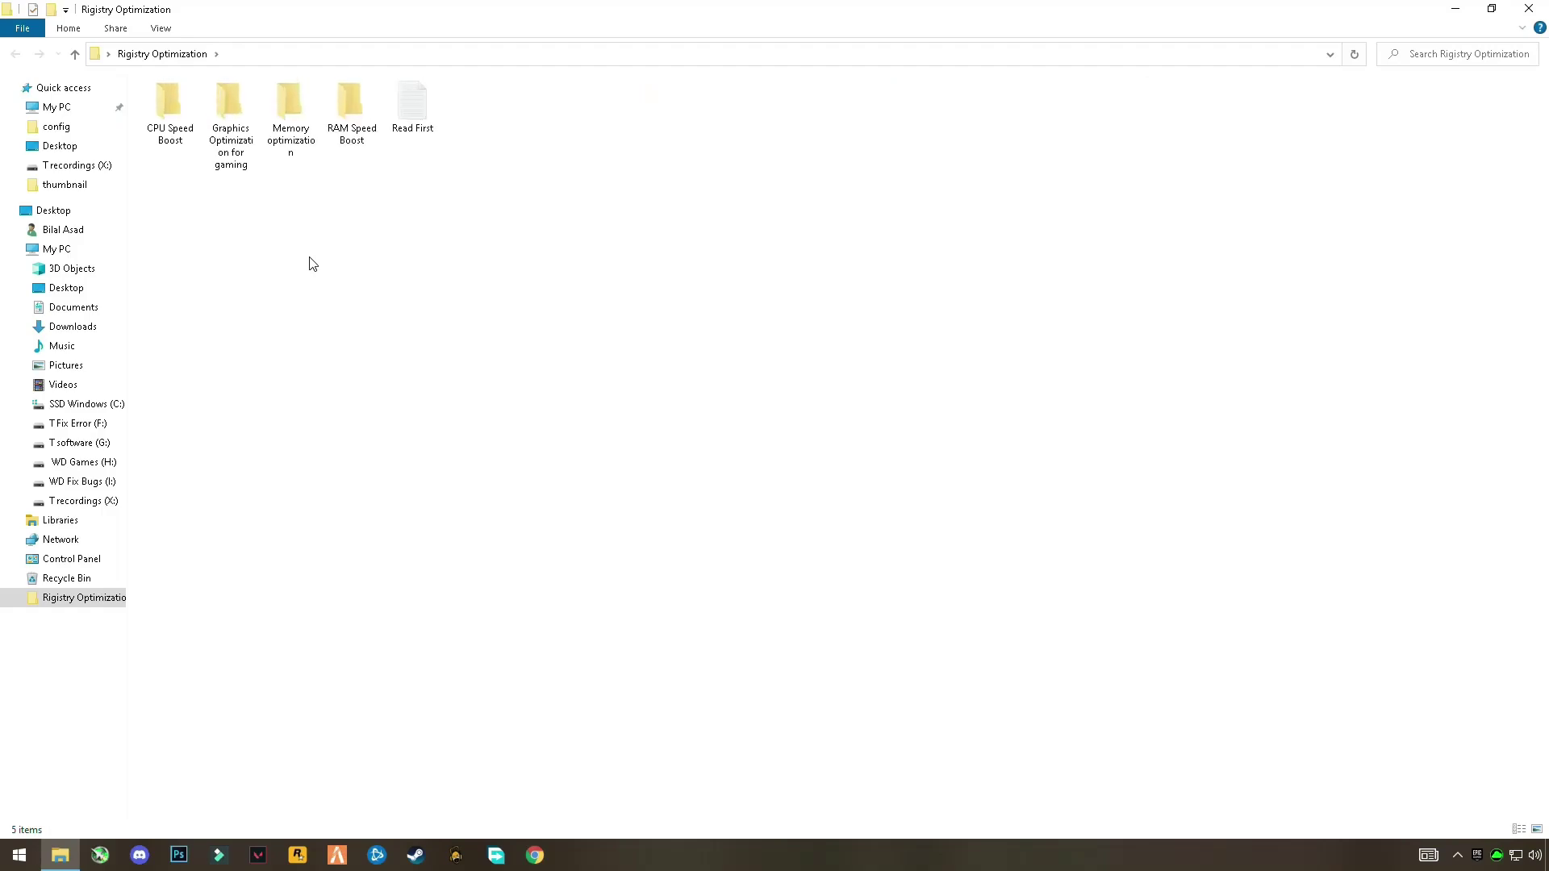
scroll(311, 264, "up", 4)
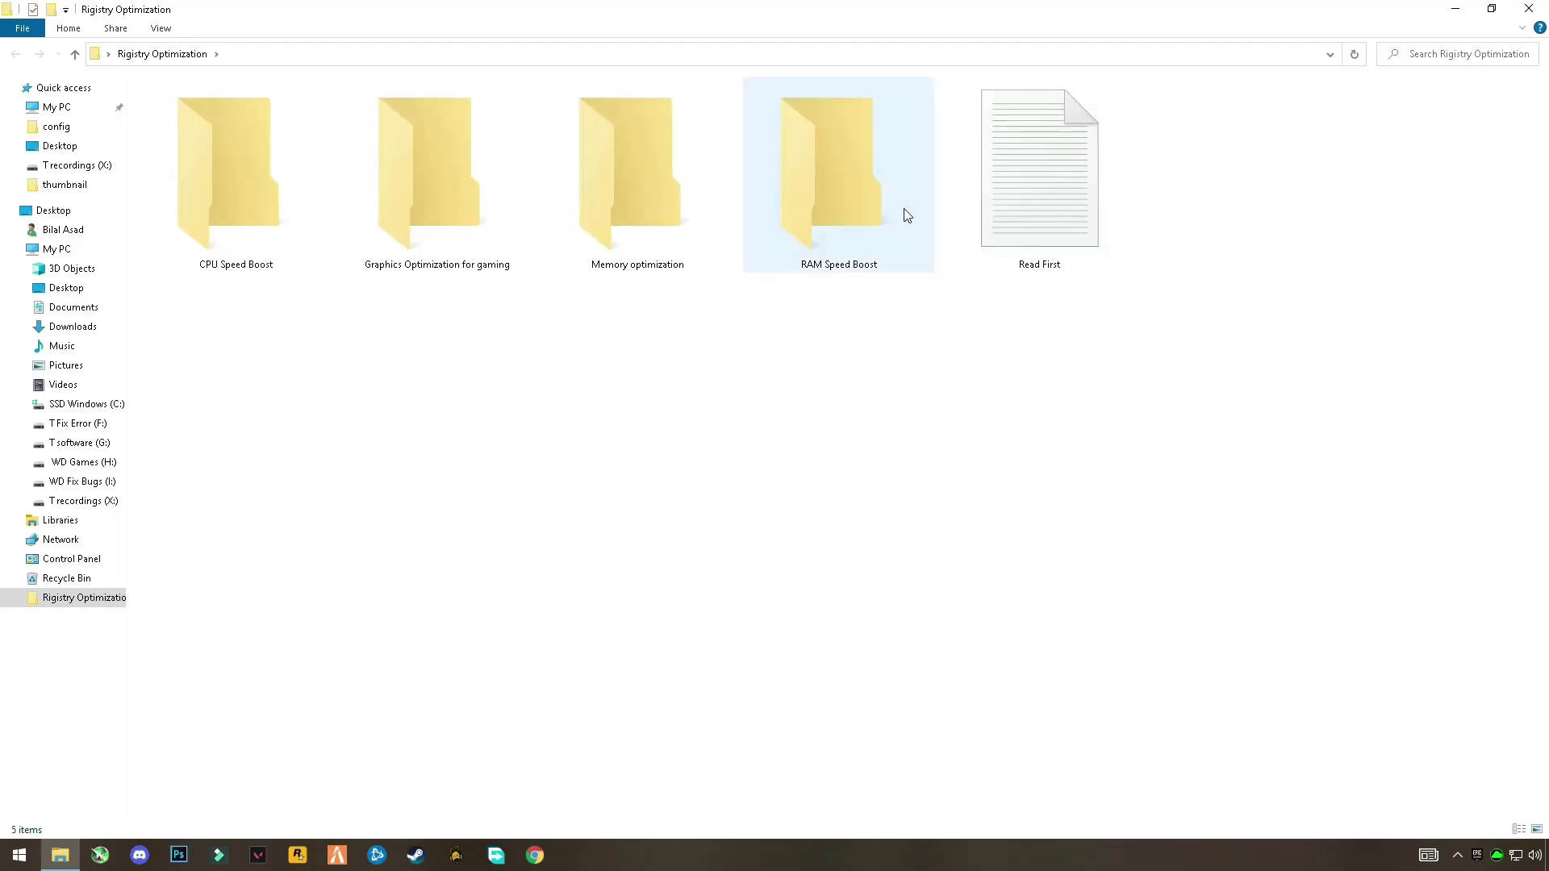
Read the Read First text file in a maximized, enlarged view, then close it.
double_click(1027, 249)
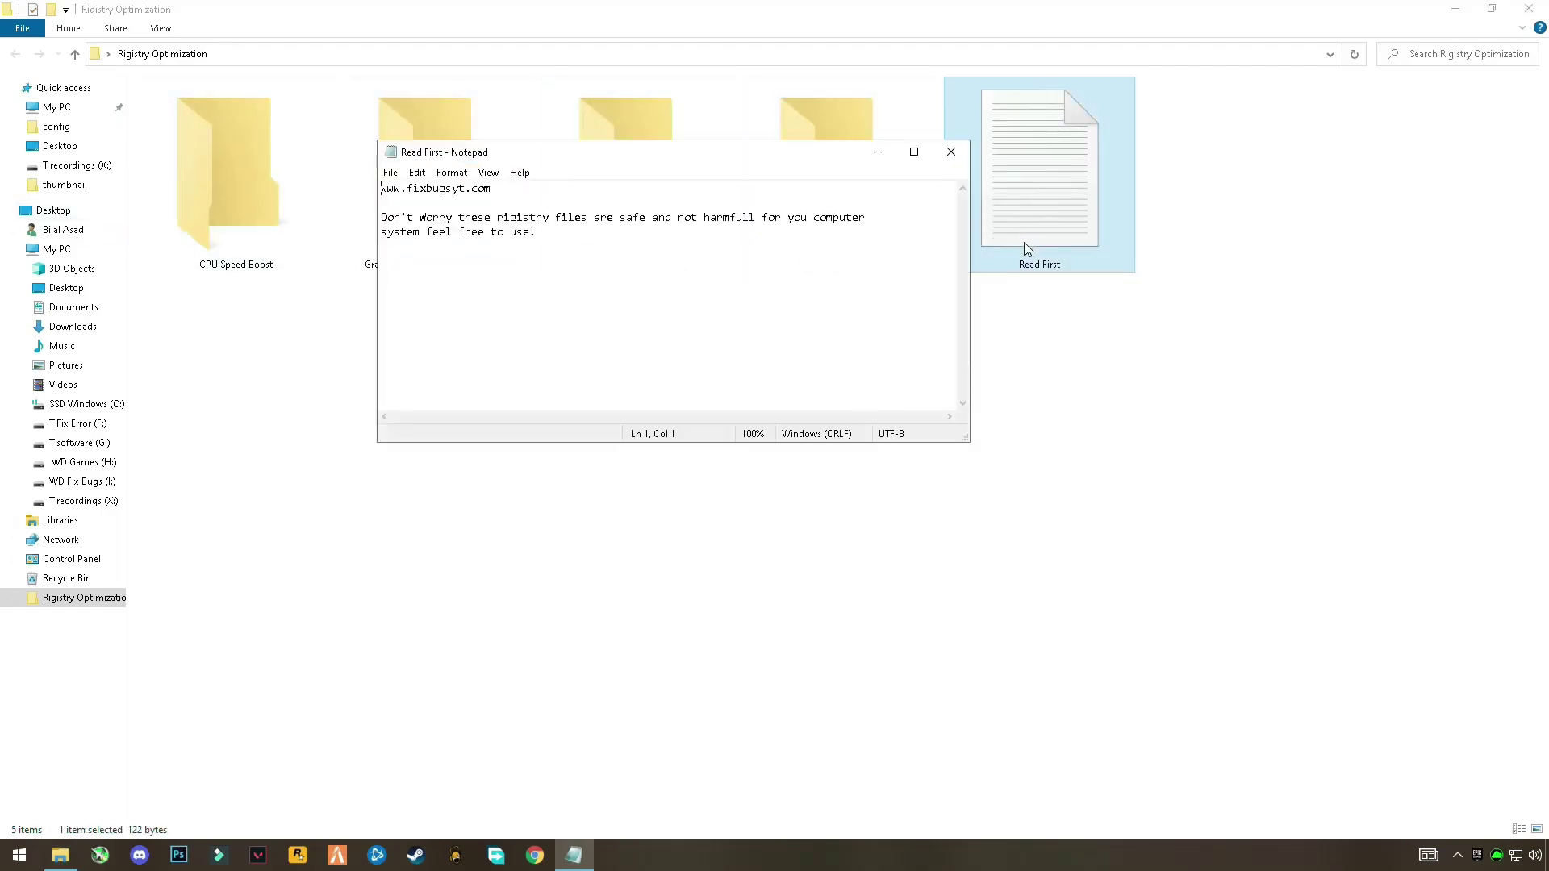
double_click(750, 153)
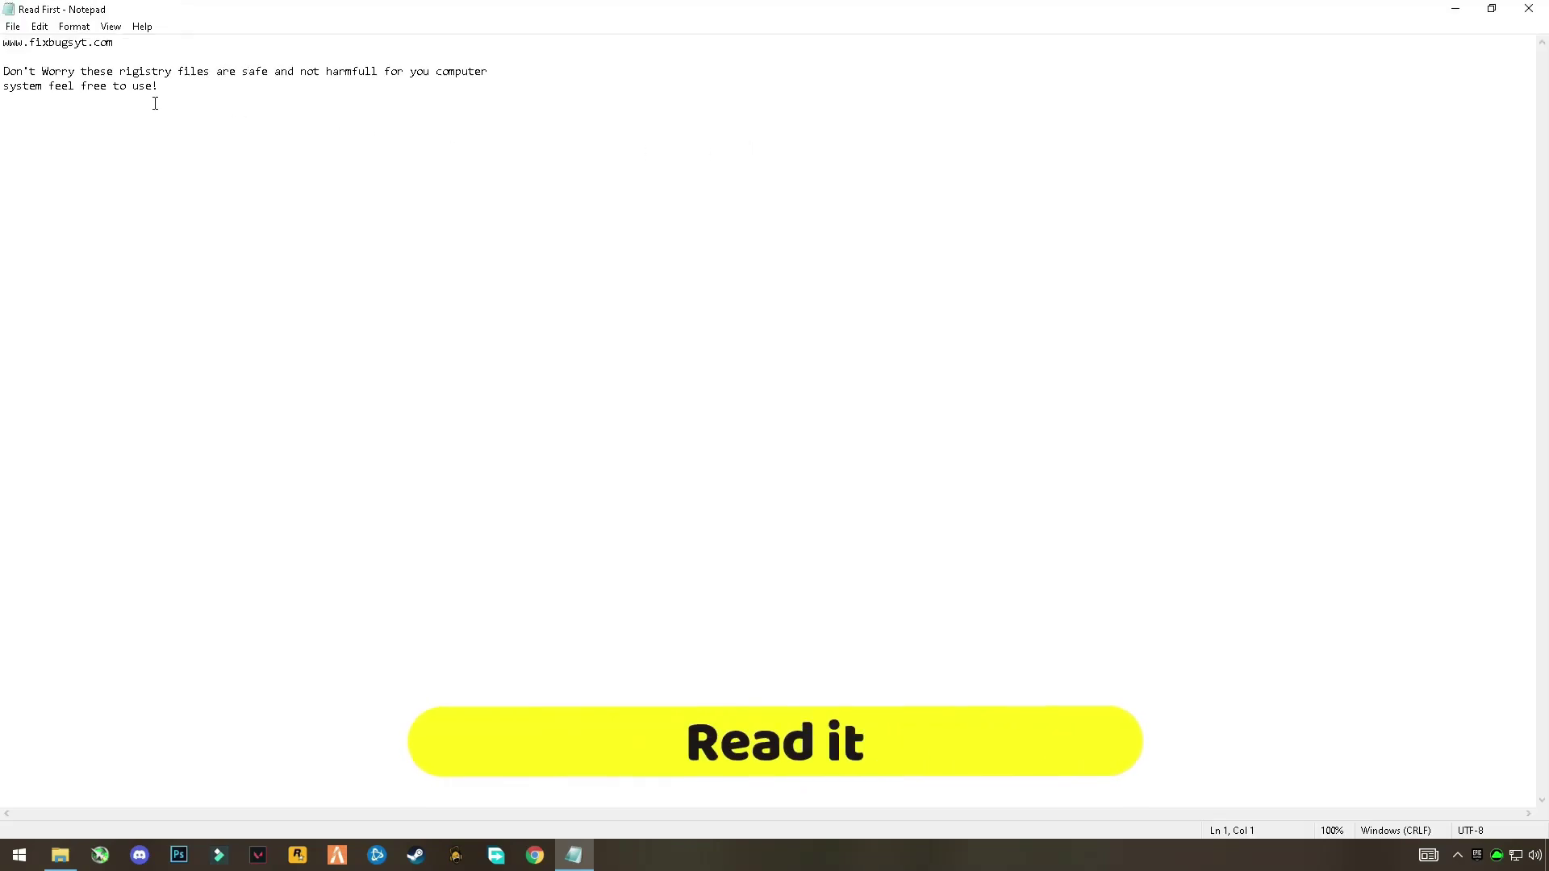
scroll(155, 103, "up", 15, "ctrl")
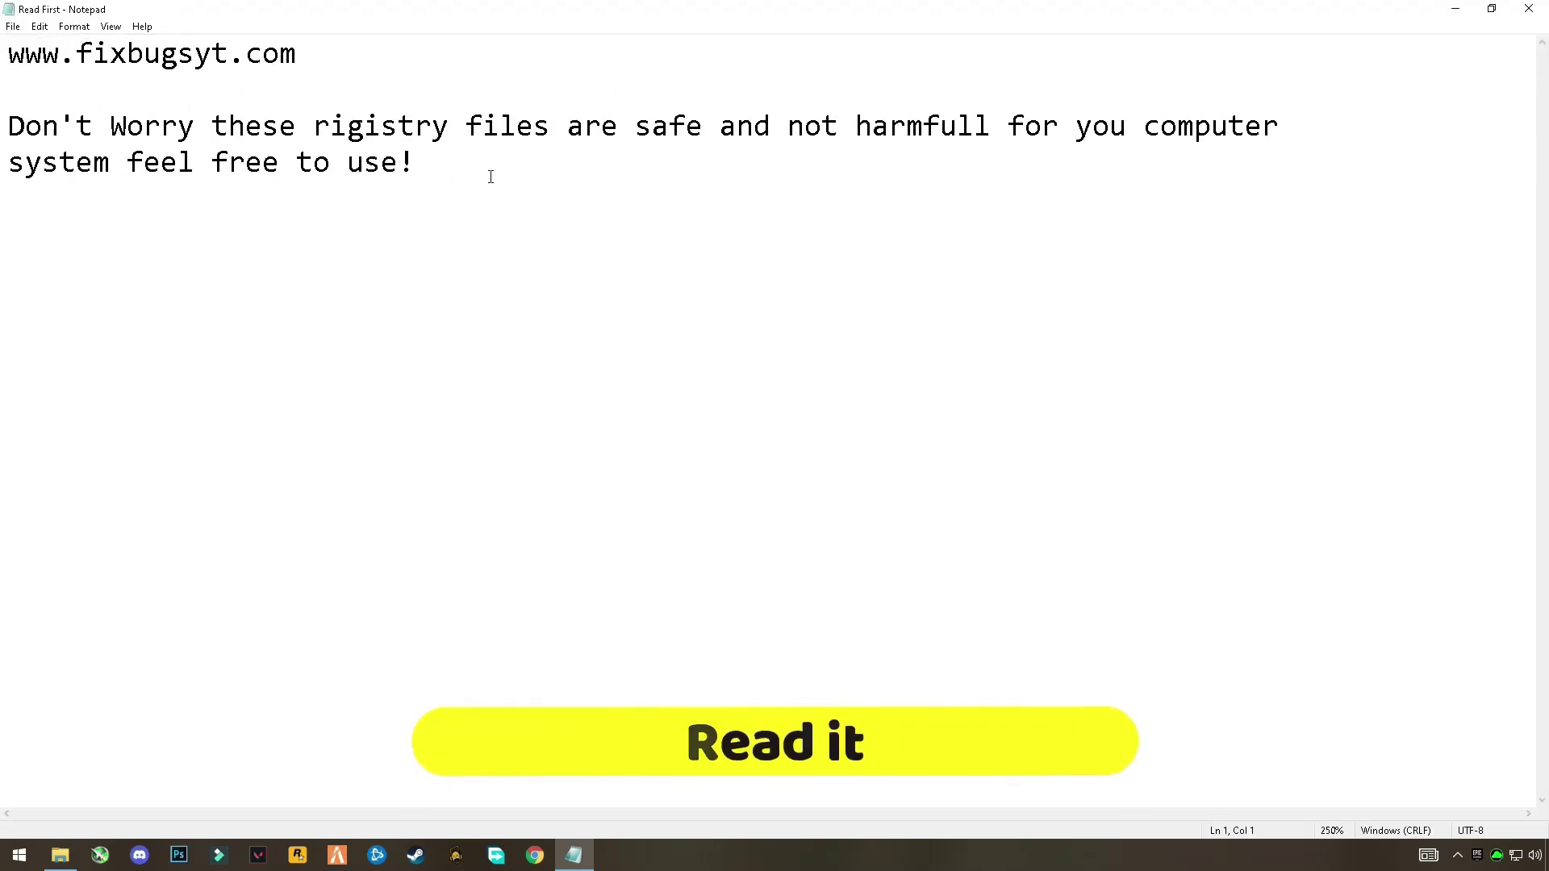
left_click_drag(490, 176, 4, 127)
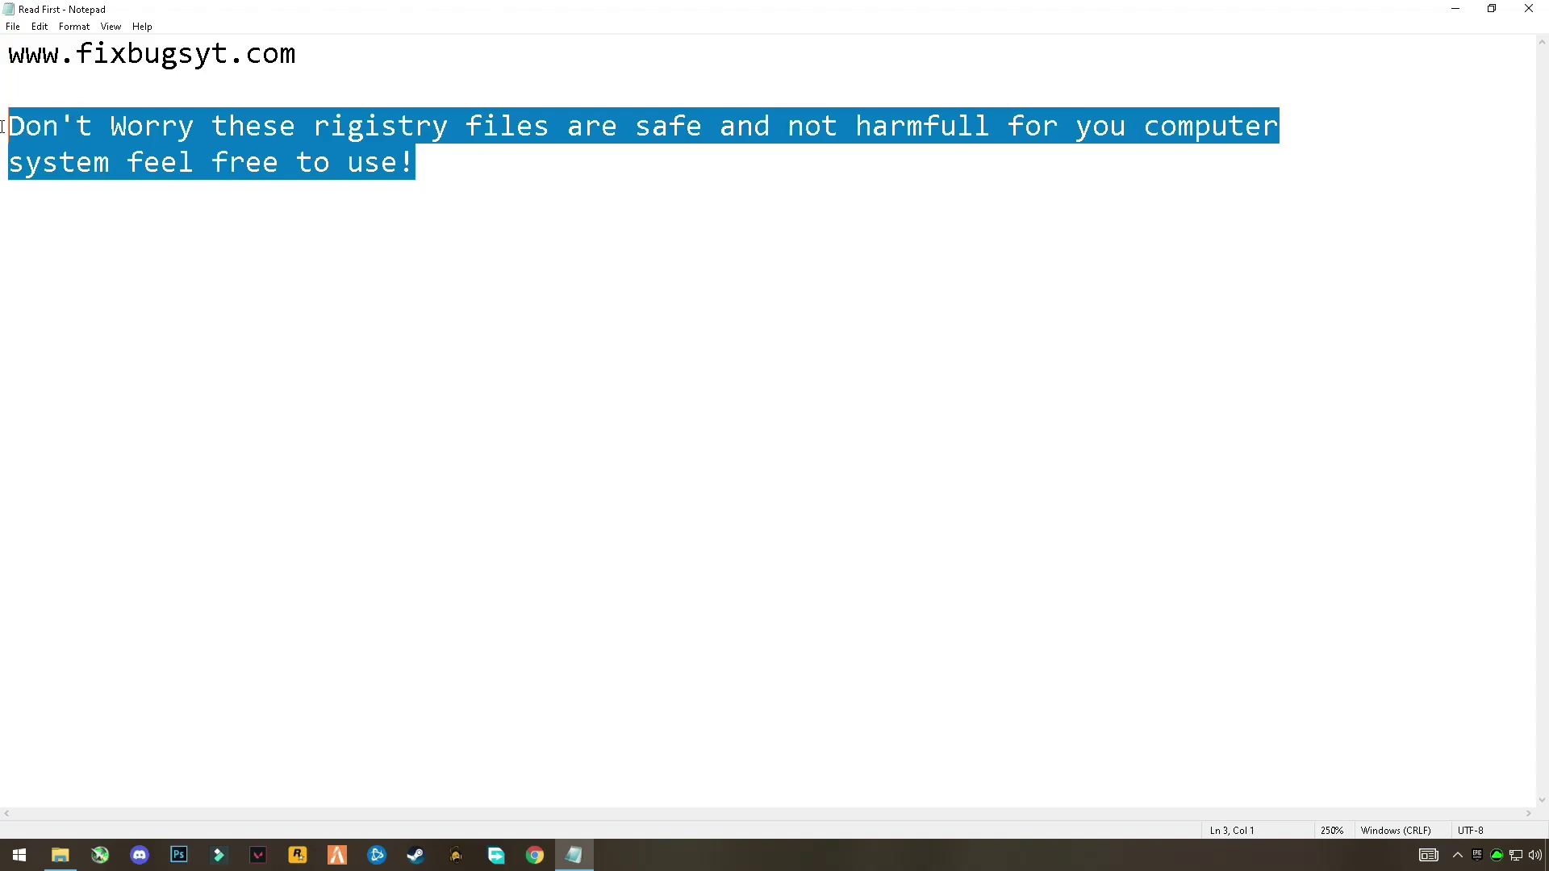
left_click(542, 197)
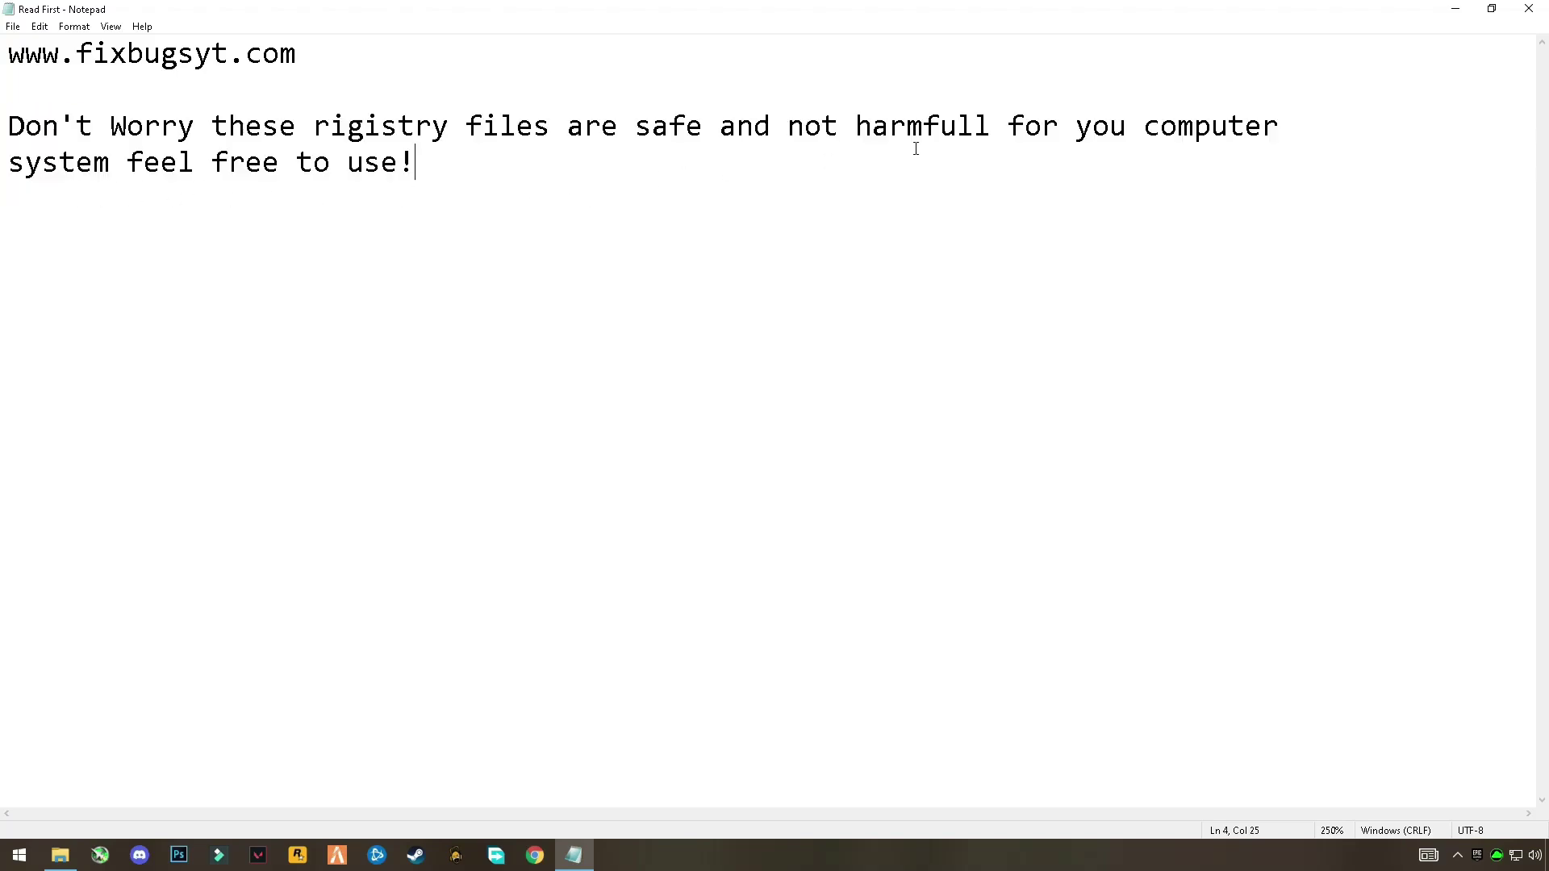
left_click(1528, 8)
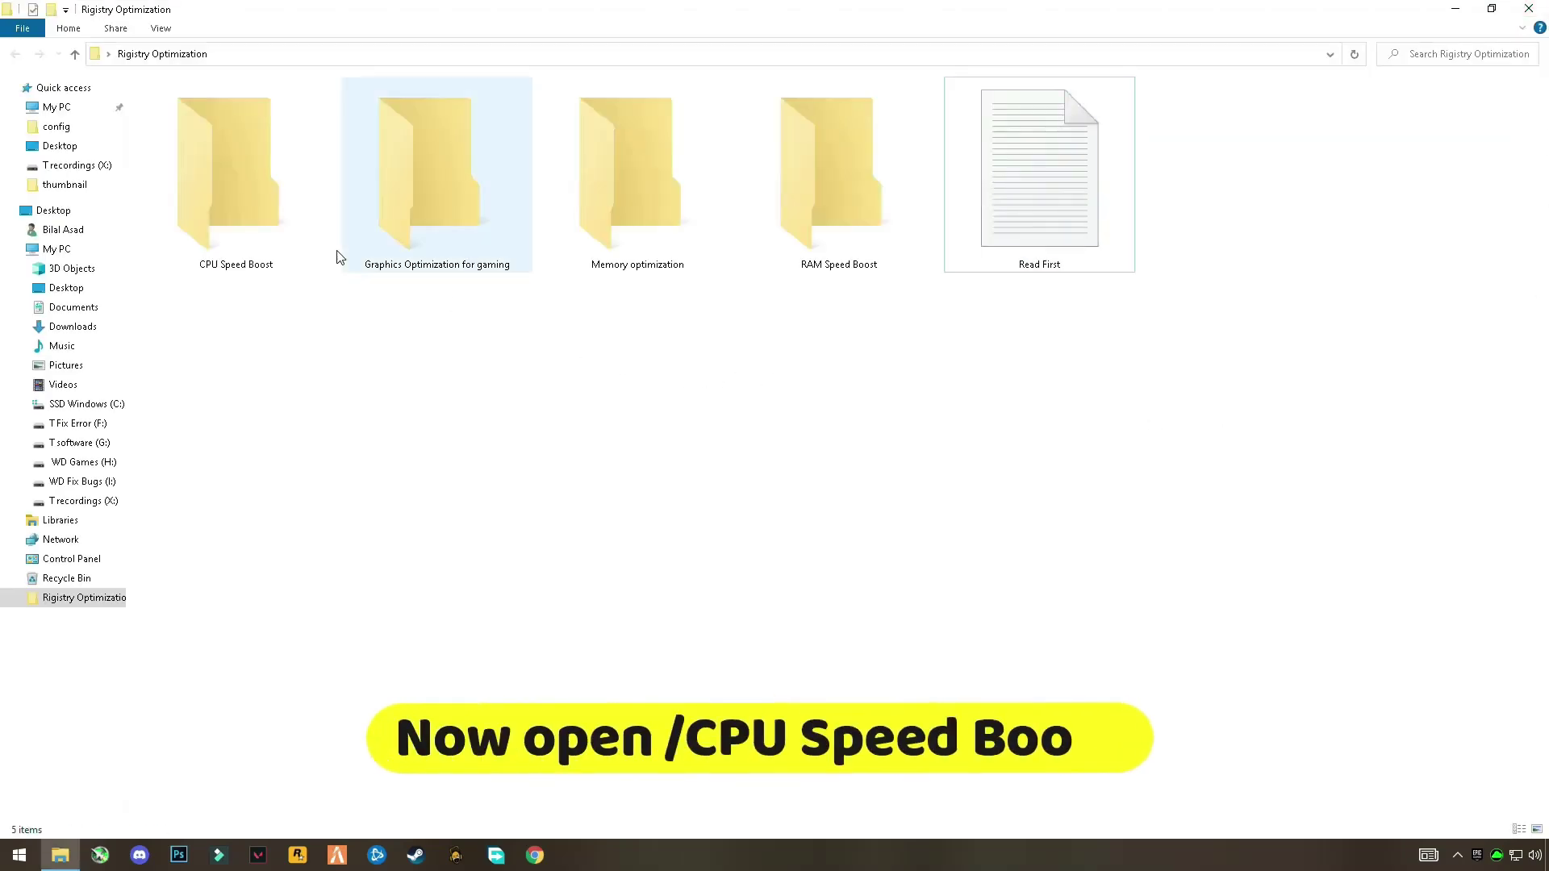
Merge the CPU boost file from the CPU Speed Boost folder into the registry, allowing the changes.
double_click(264, 203)
right_click(190, 107)
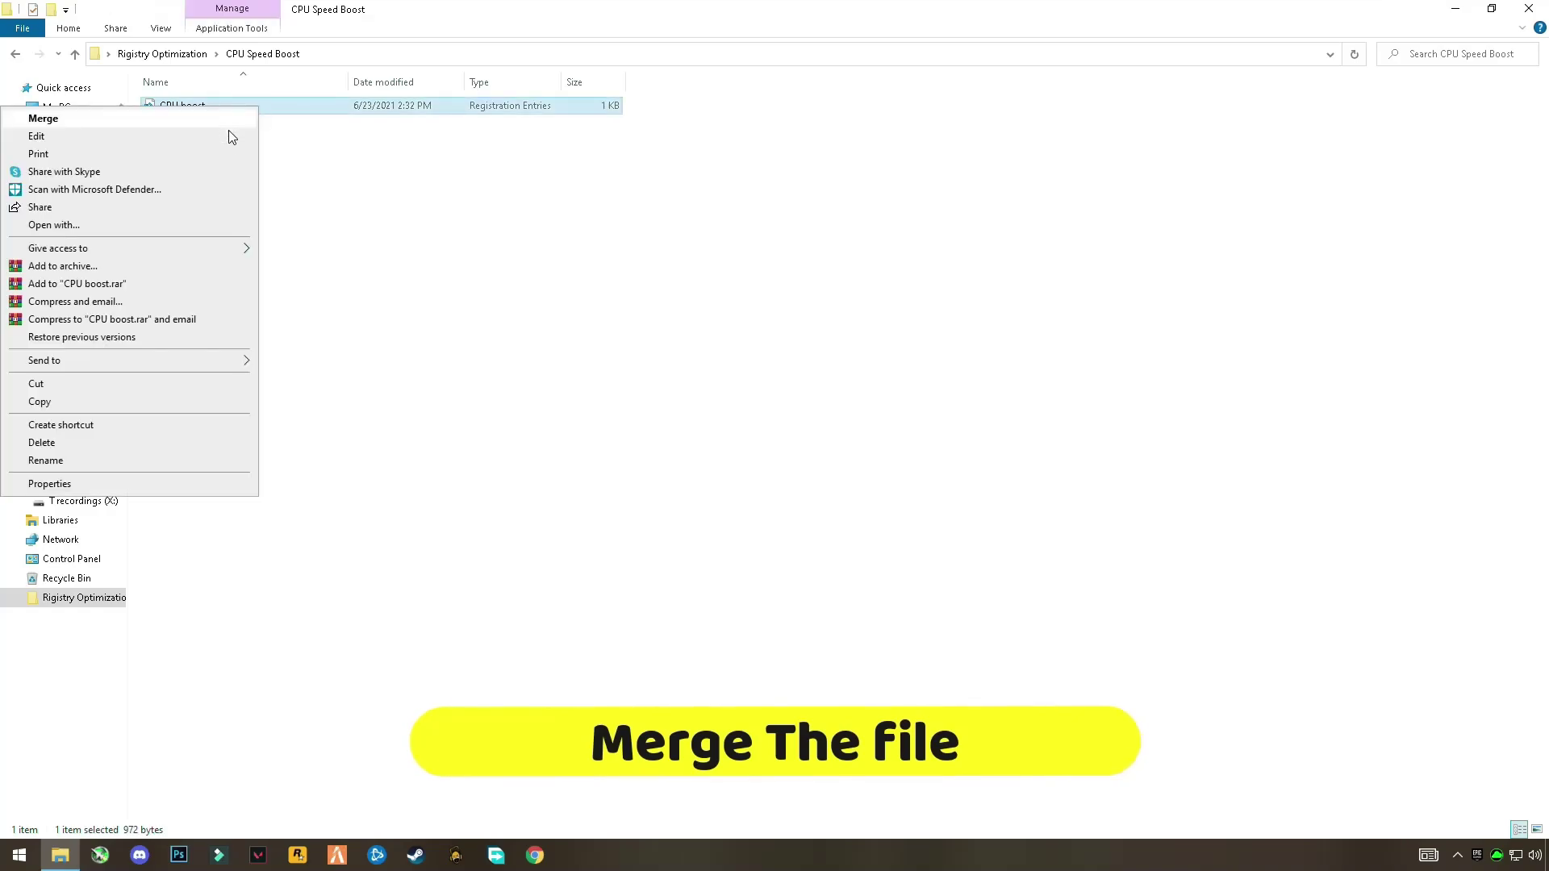
left_click(122, 129)
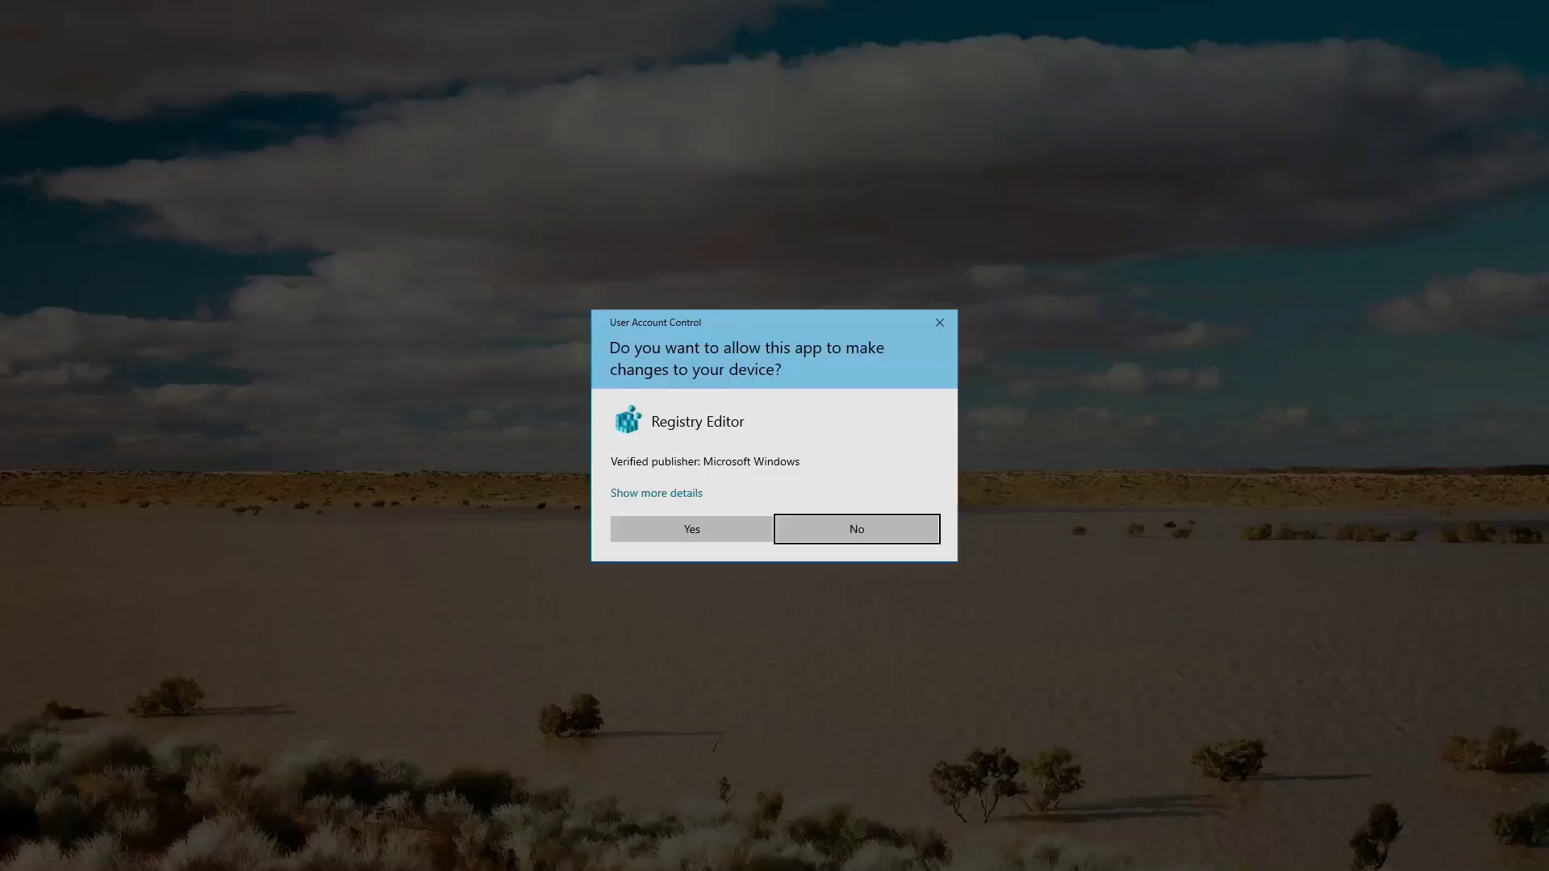
left_click(698, 531)
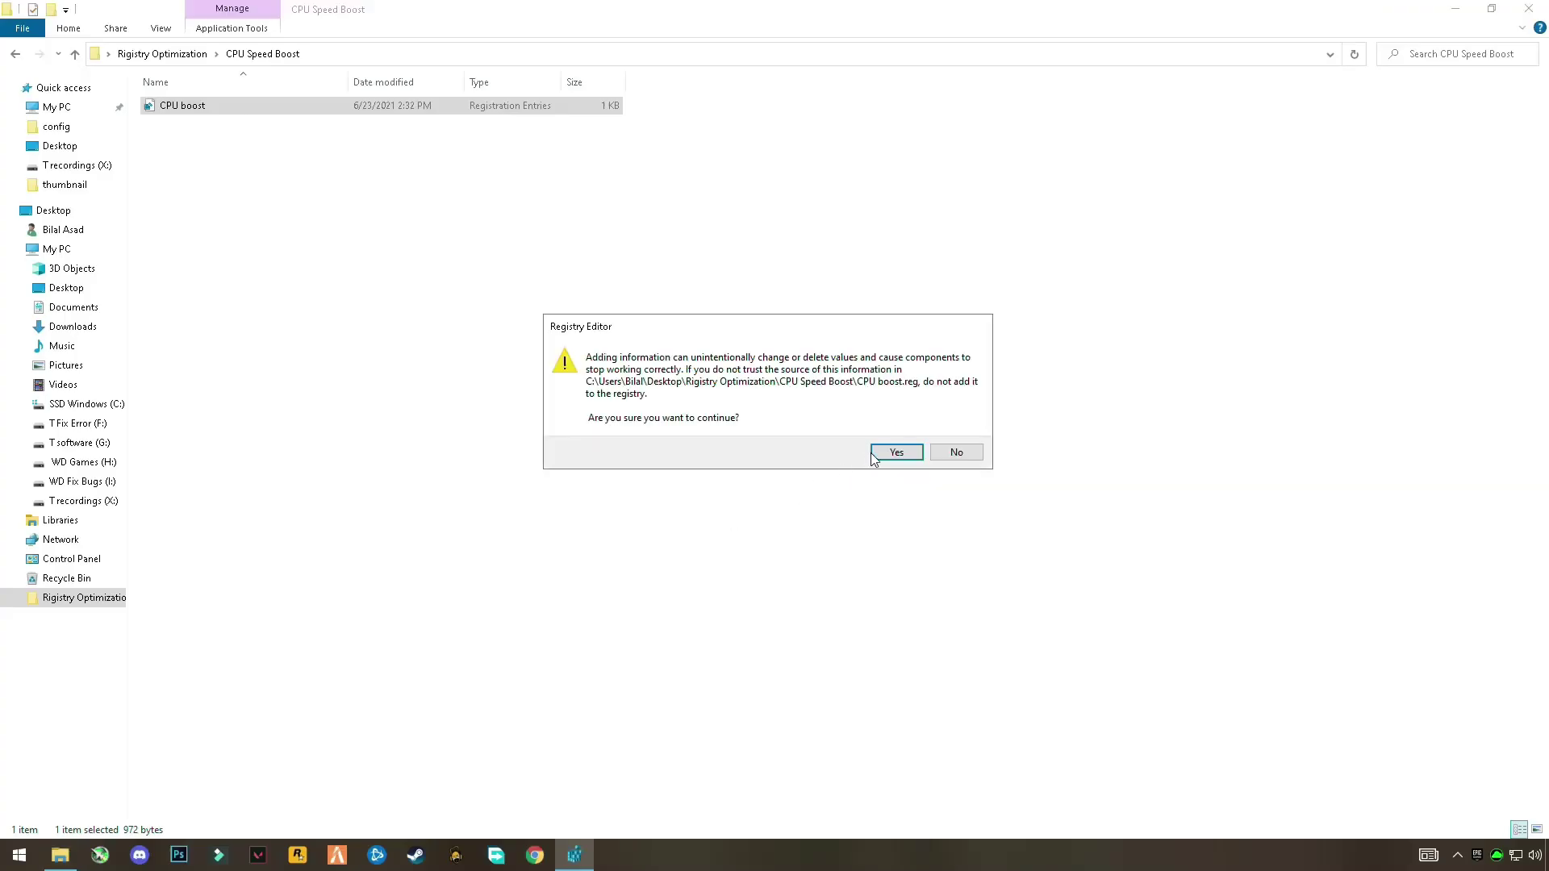
left_click(901, 455)
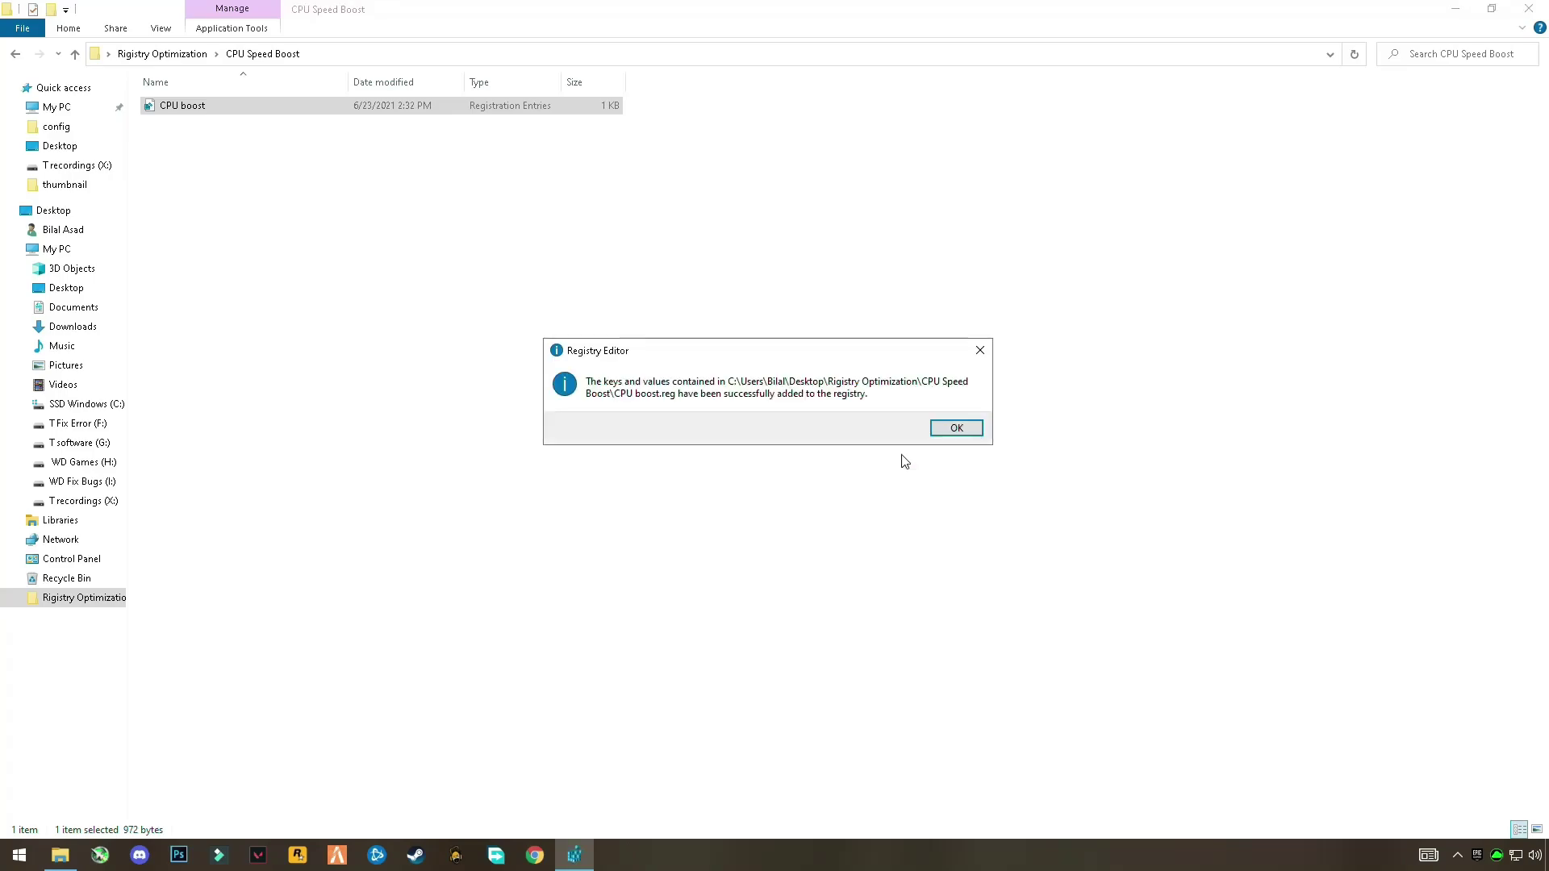
left_click(957, 428)
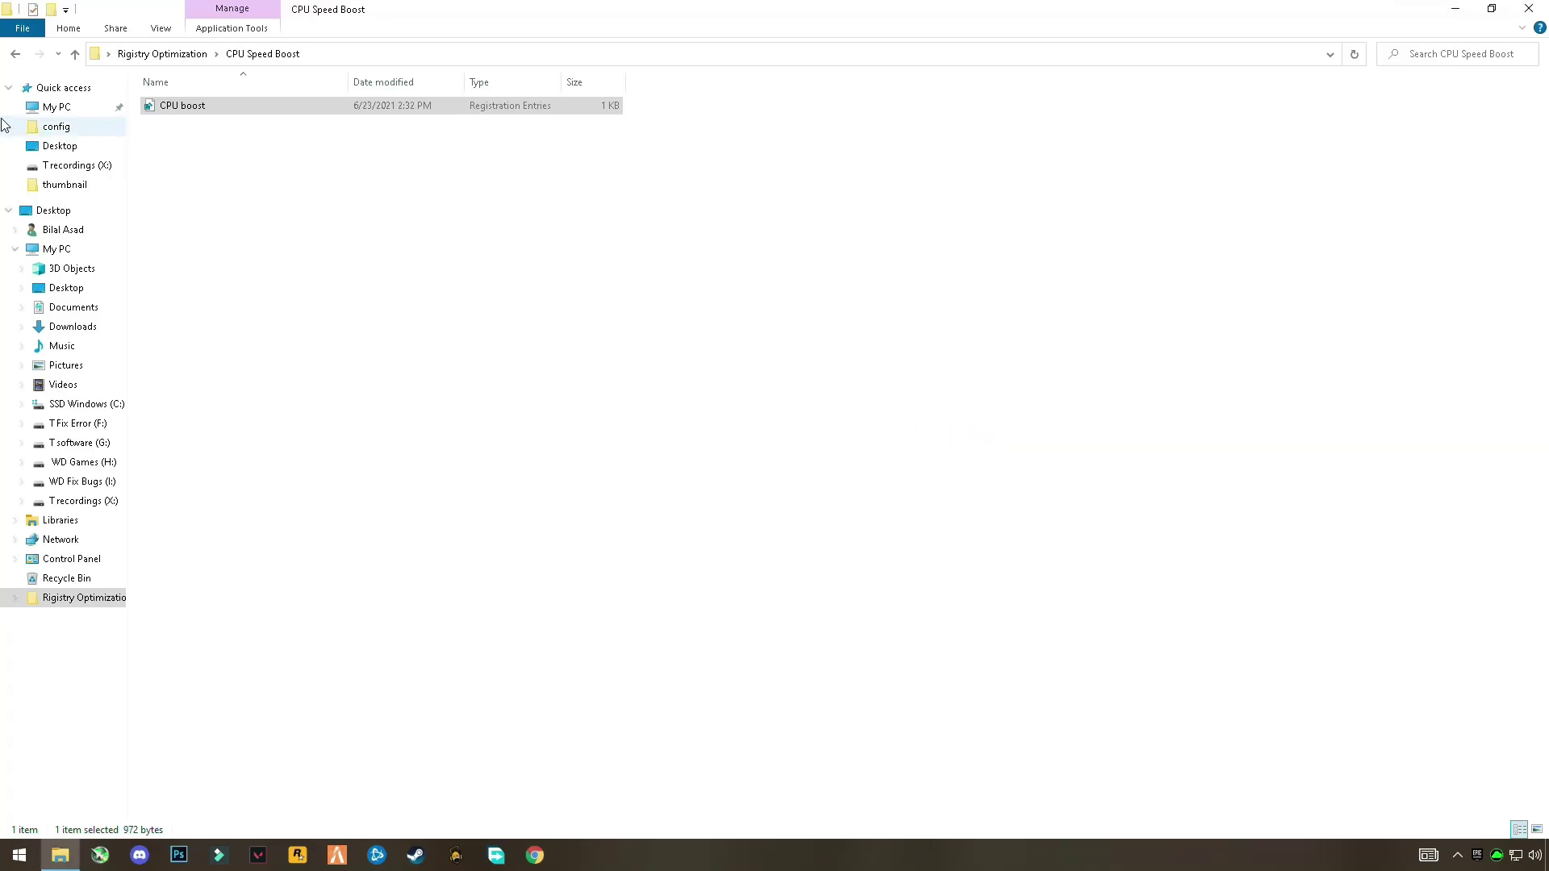
Merge the Graphics Optimize file from the Graphics Optimization for gaming folder into the registry, allowing the changes.
left_click(16, 55)
double_click(415, 263)
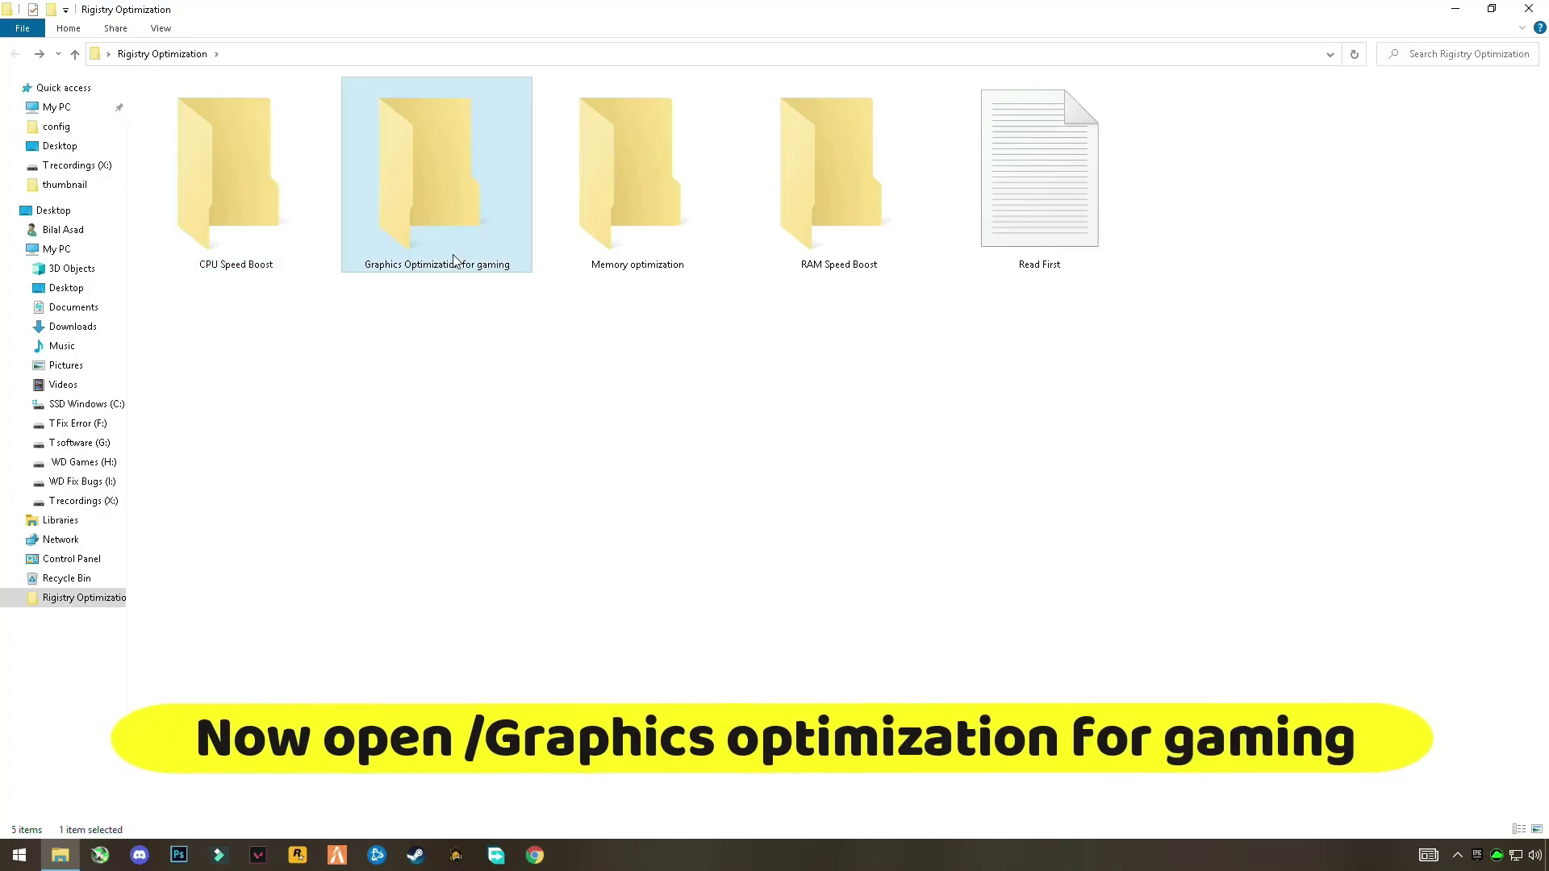
left_click(186, 109)
right_click(186, 109)
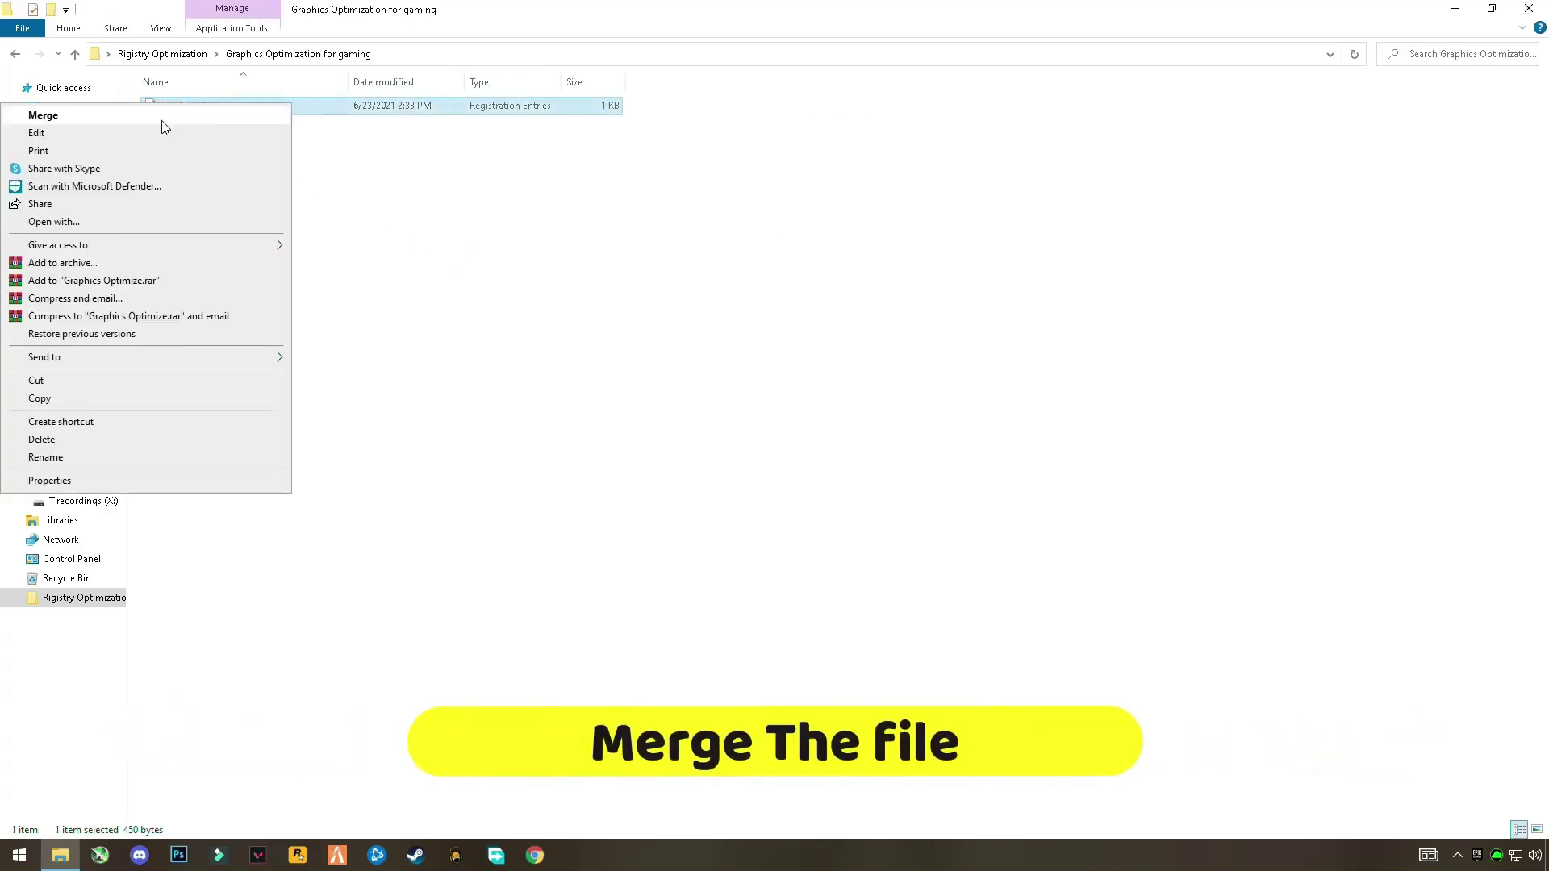
left_click(81, 115)
left_click(681, 529)
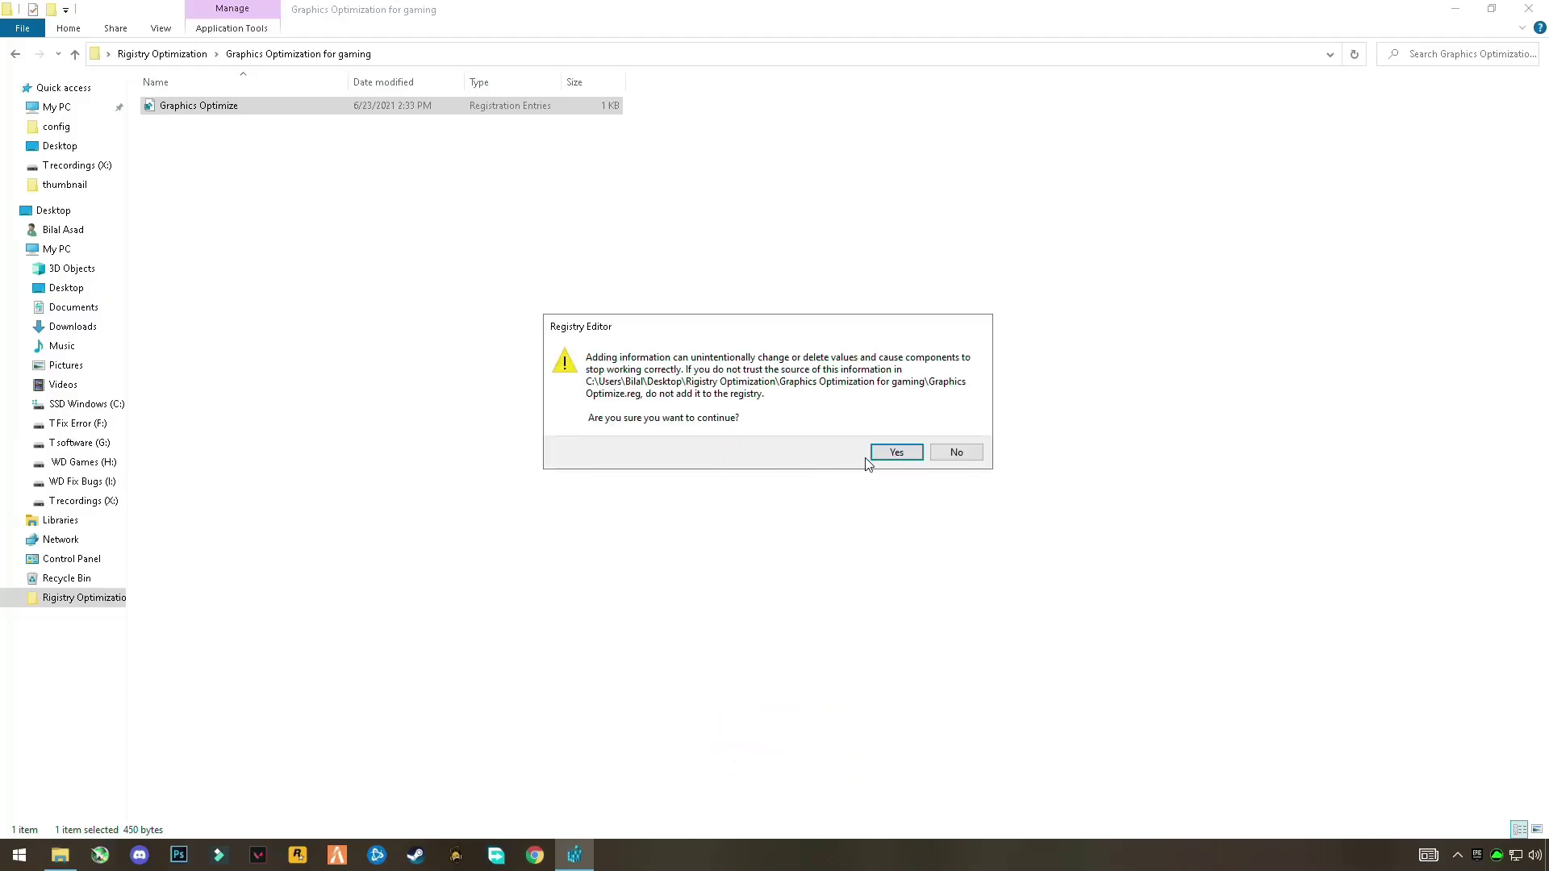
left_click(894, 450)
left_click(961, 428)
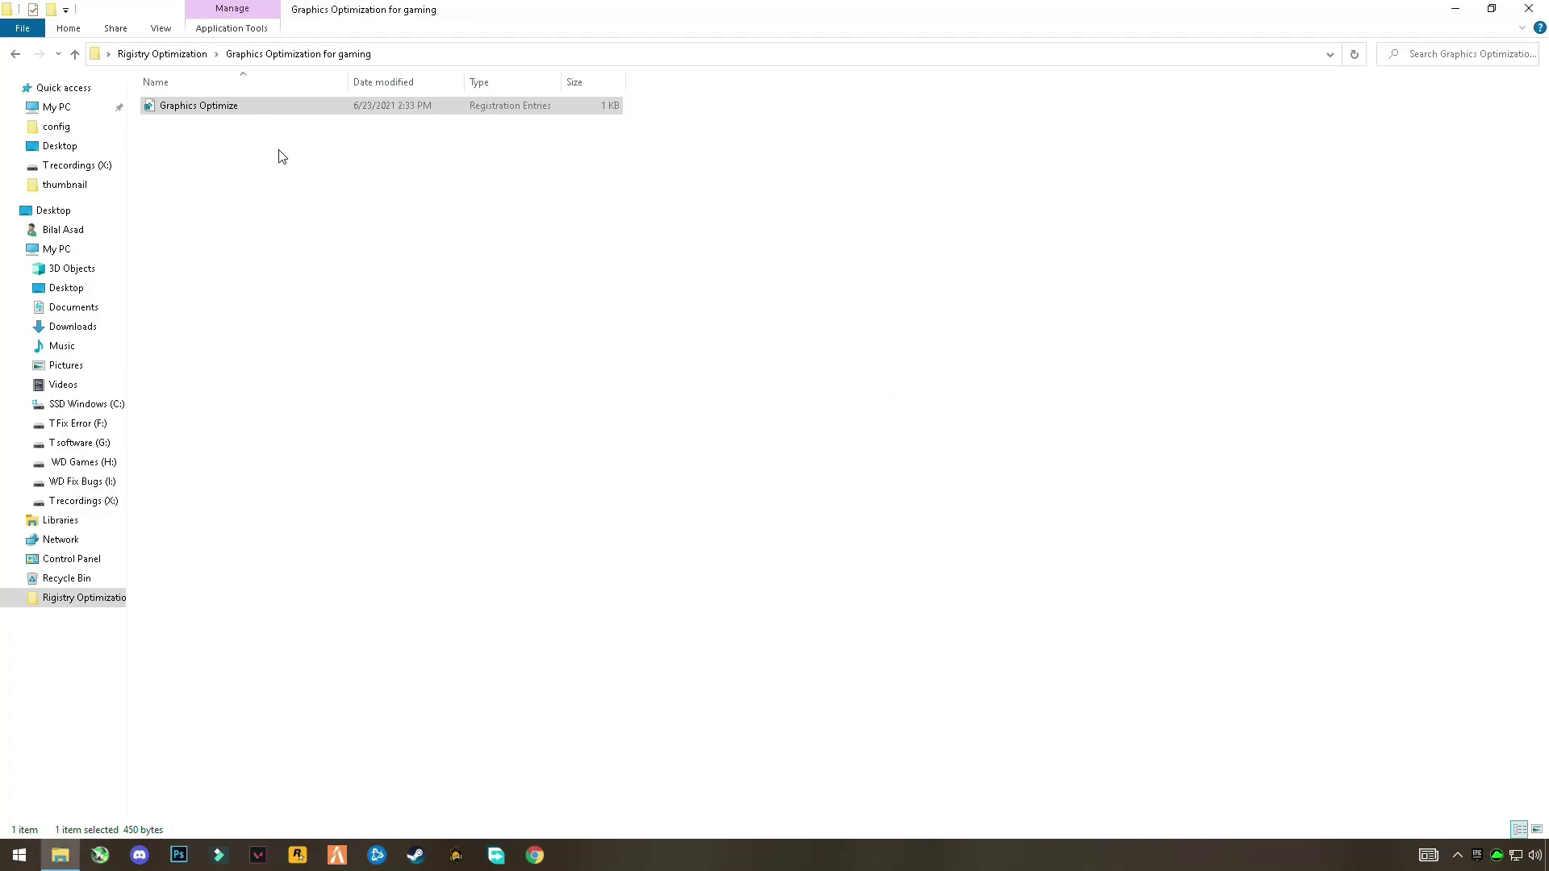
Merge the meamory optimze file from the Memory optimization folder into the registry, allowing the changes.
left_click(12, 54)
double_click(581, 212)
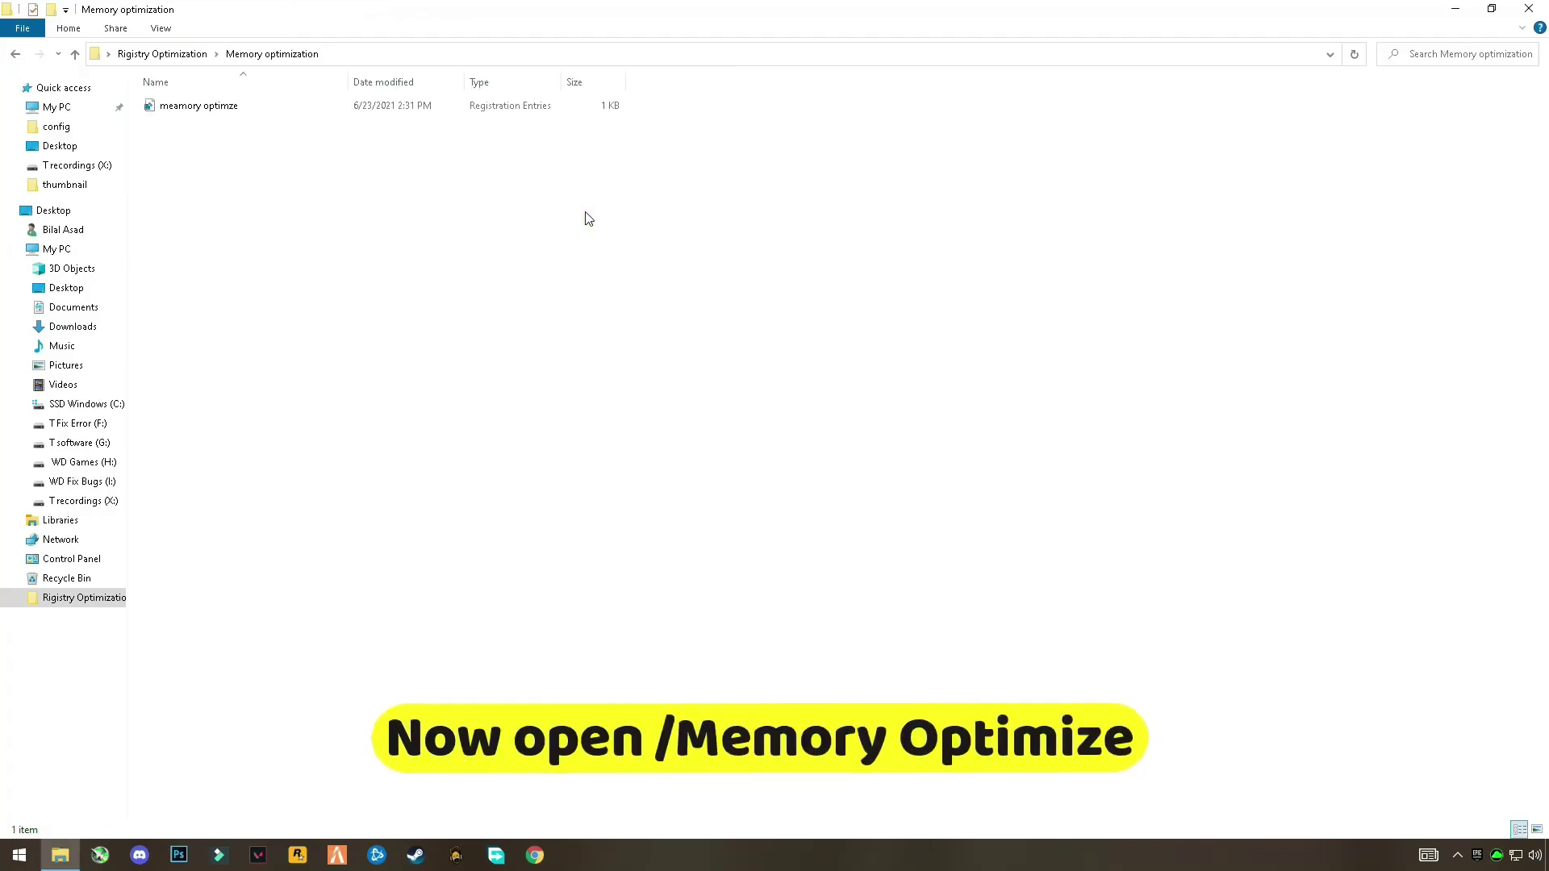
right_click(225, 107)
left_click(227, 117)
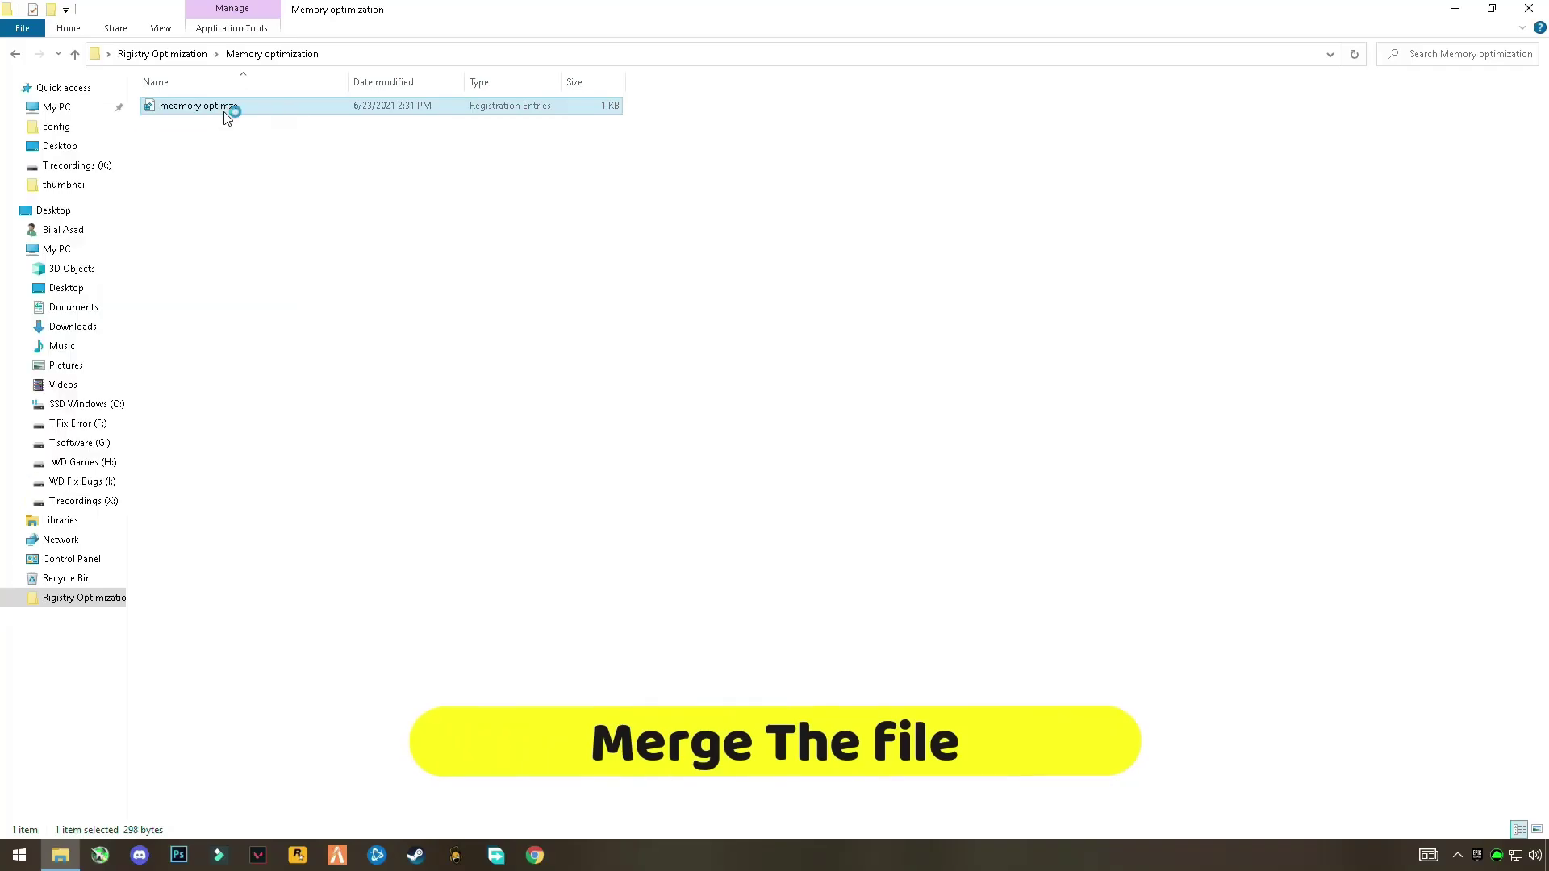
left_click(697, 527)
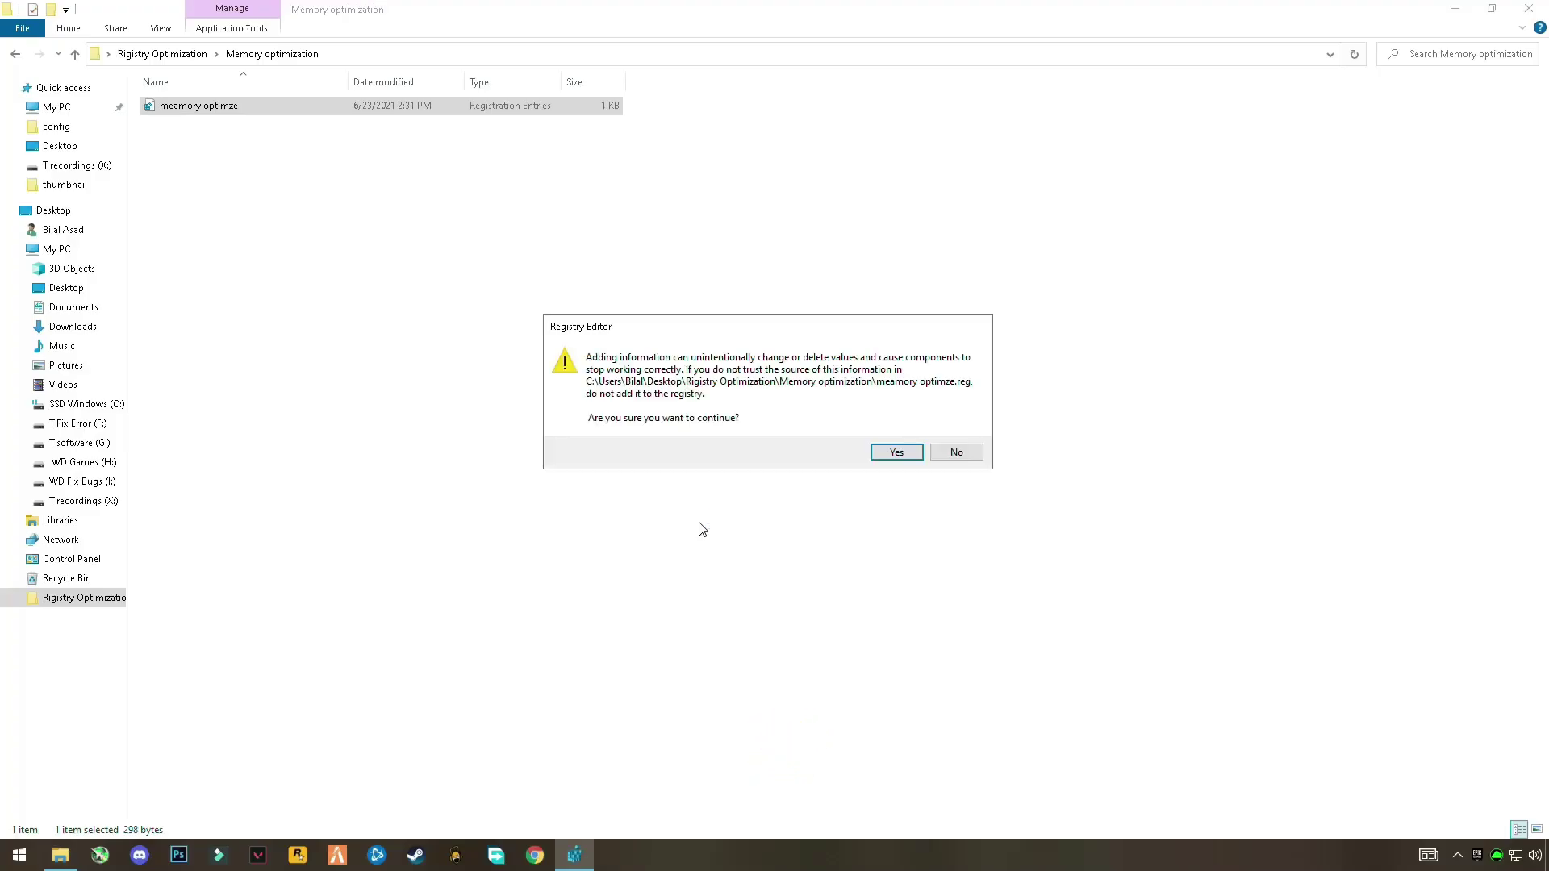
left_click(897, 456)
left_click(957, 430)
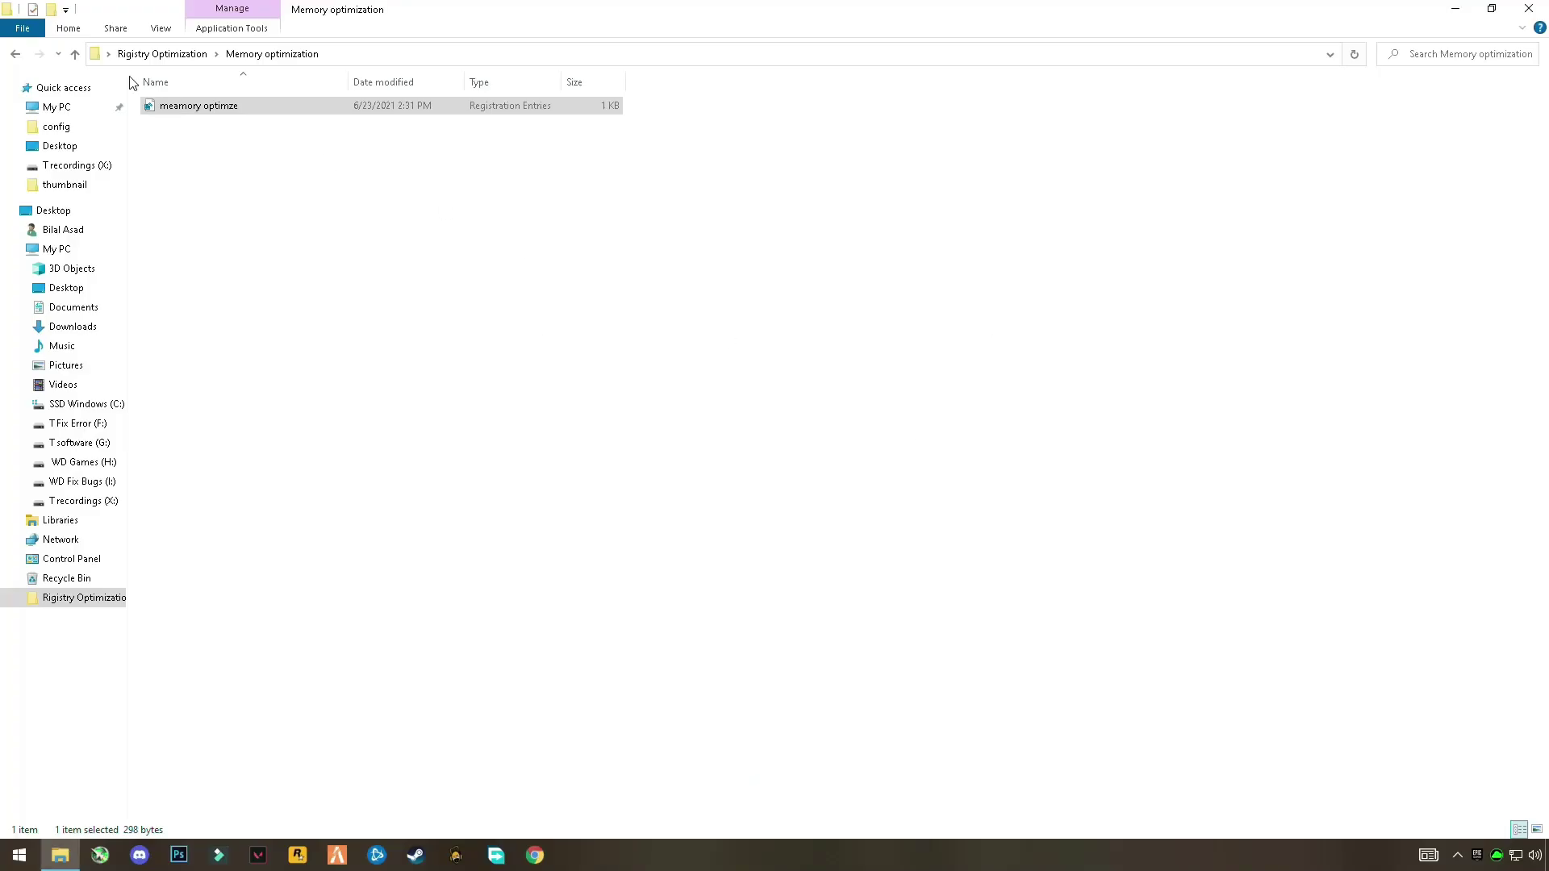
Merge the RAM boost file from the RAM Speed Boost folder into the registry and return to the parent folder.
left_click(16, 54)
left_click(806, 200)
right_click(828, 206)
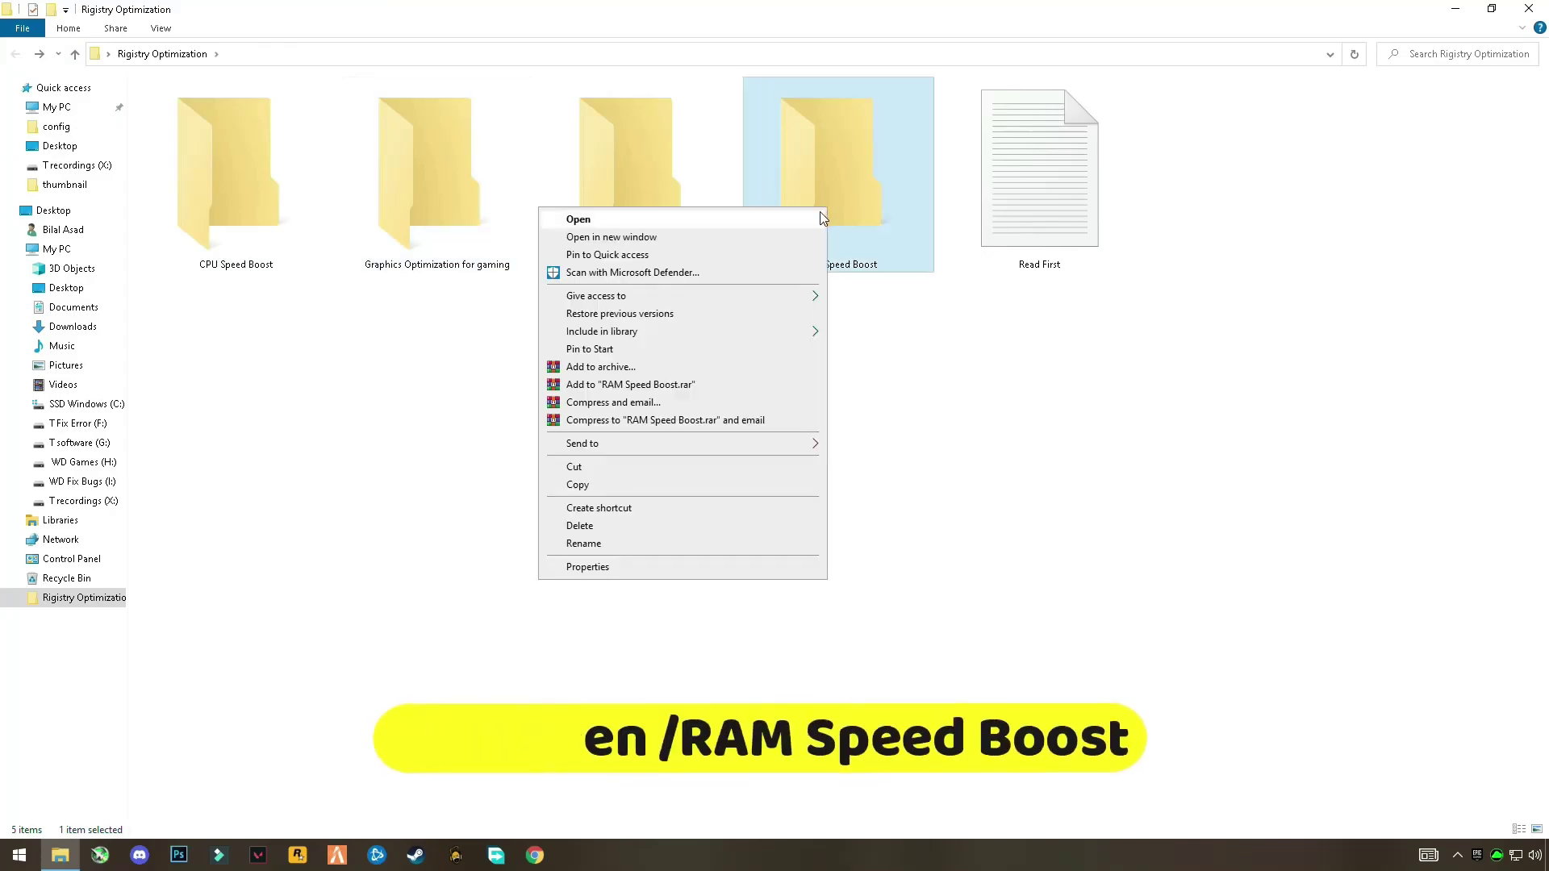
left_click(819, 213)
right_click(153, 105)
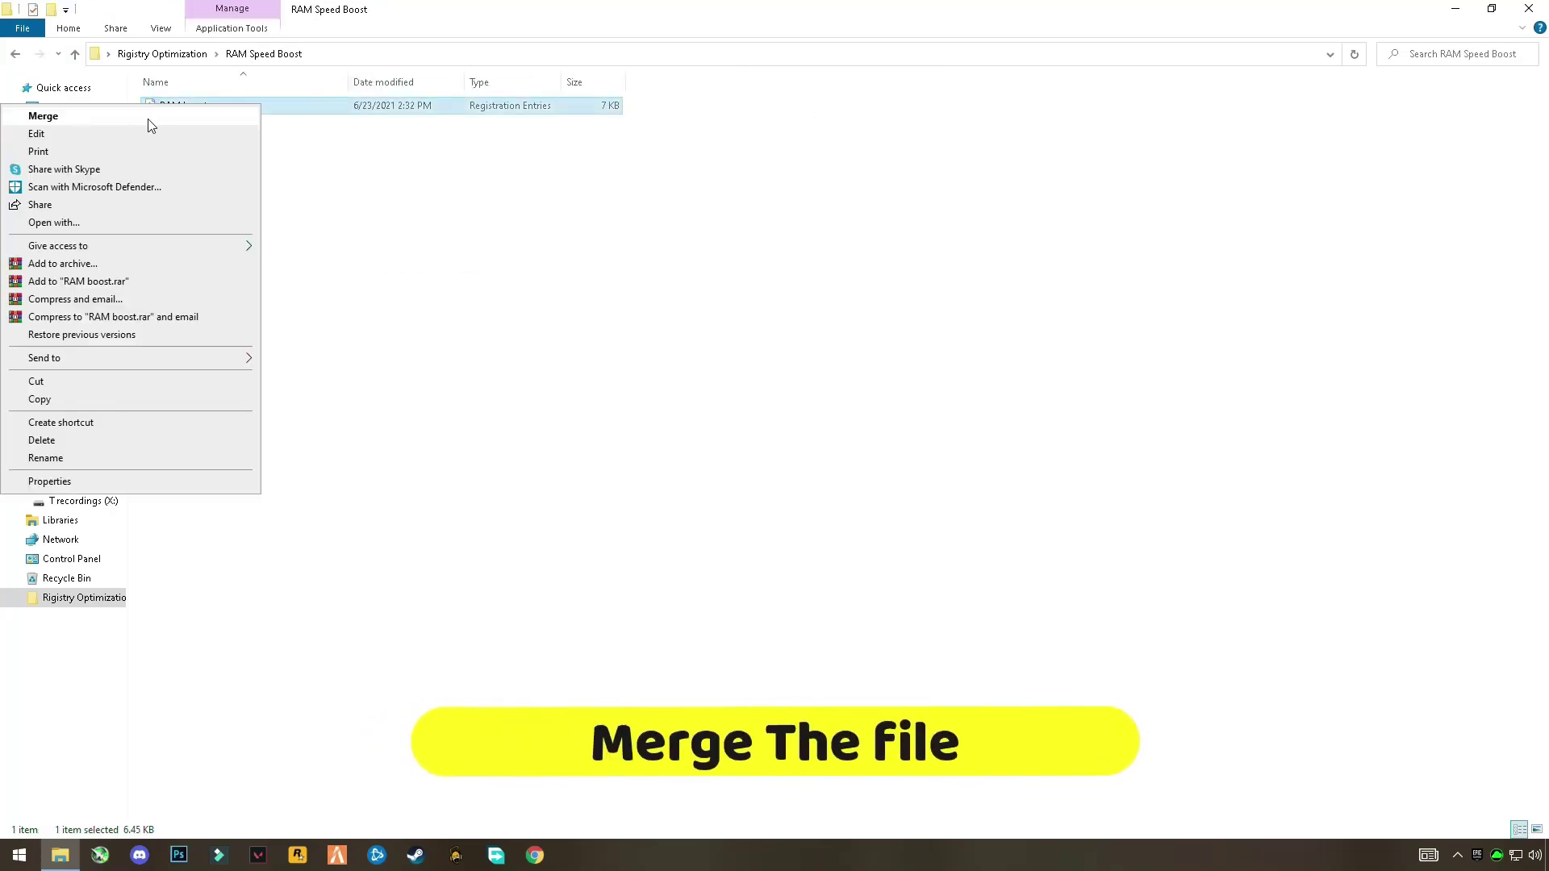
left_click(148, 117)
left_click(754, 537)
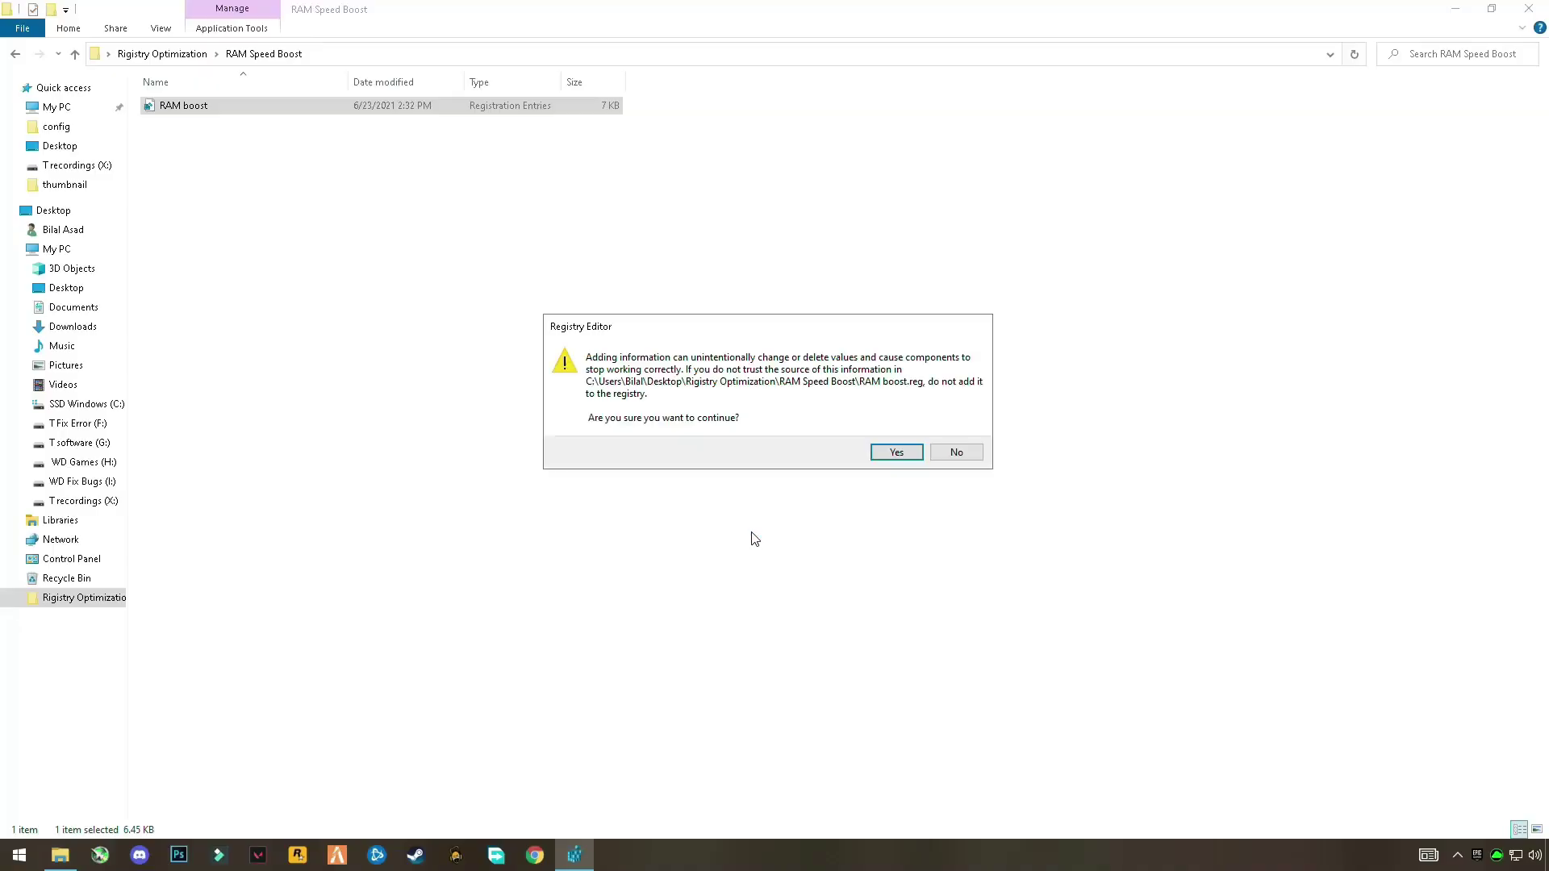
left_click(889, 456)
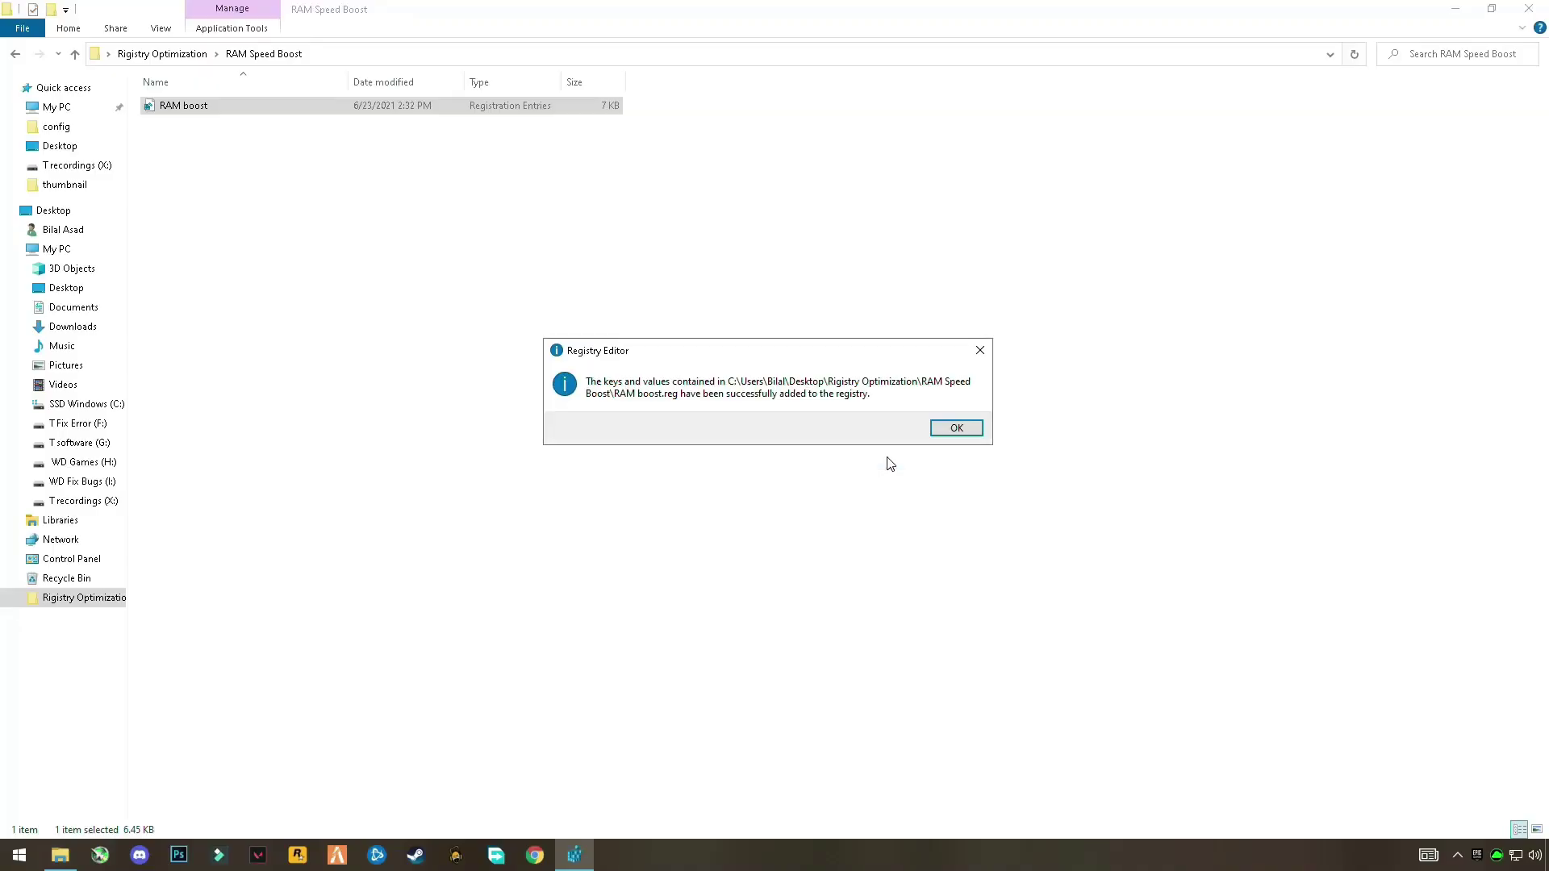
left_click(957, 428)
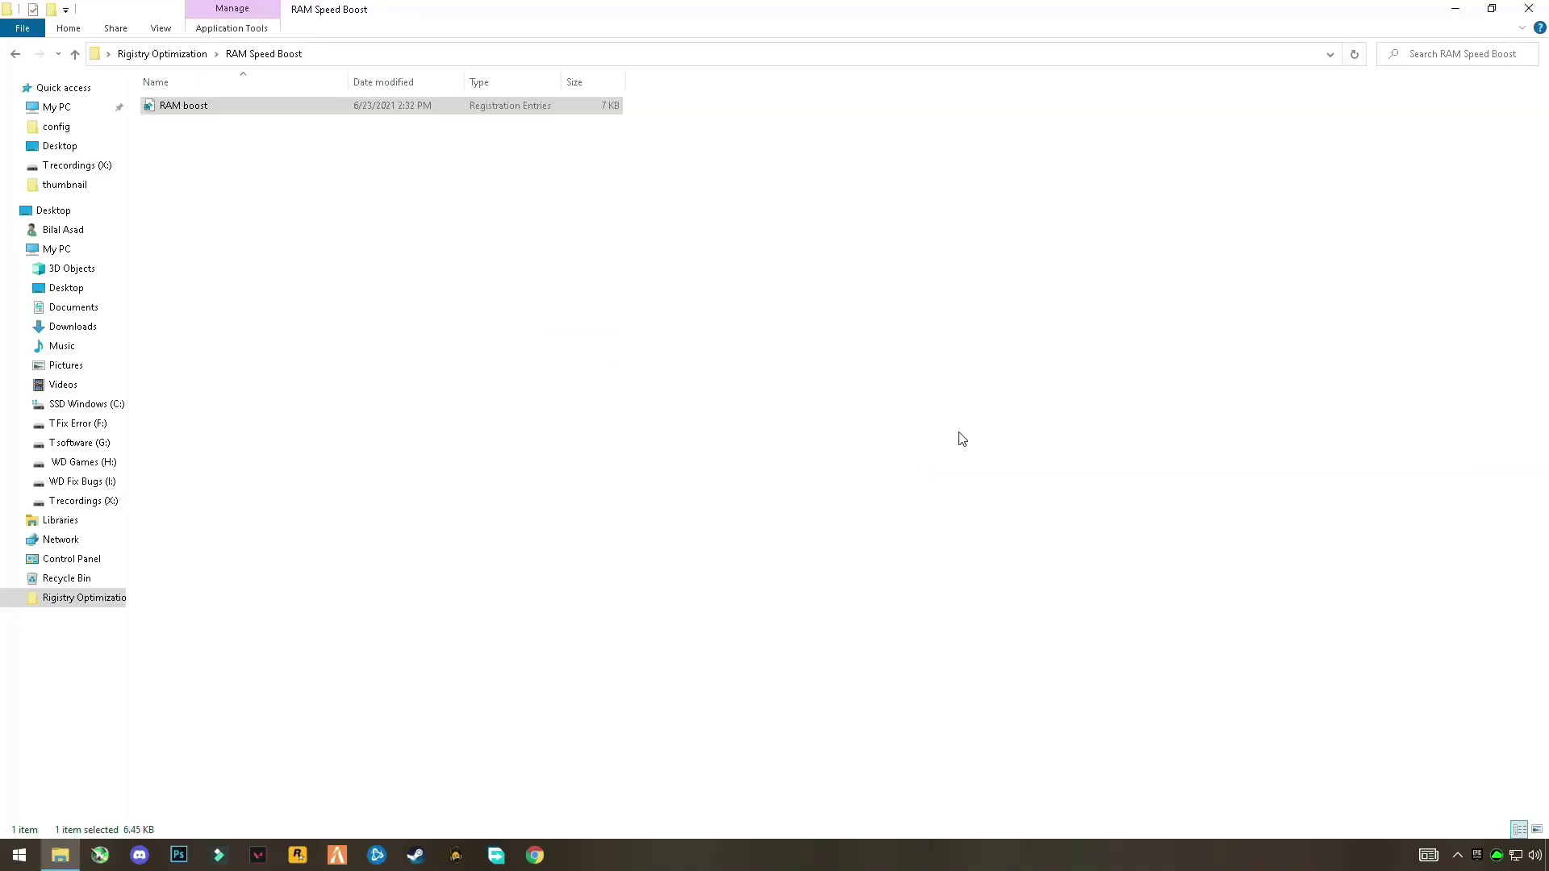
left_click(15, 54)
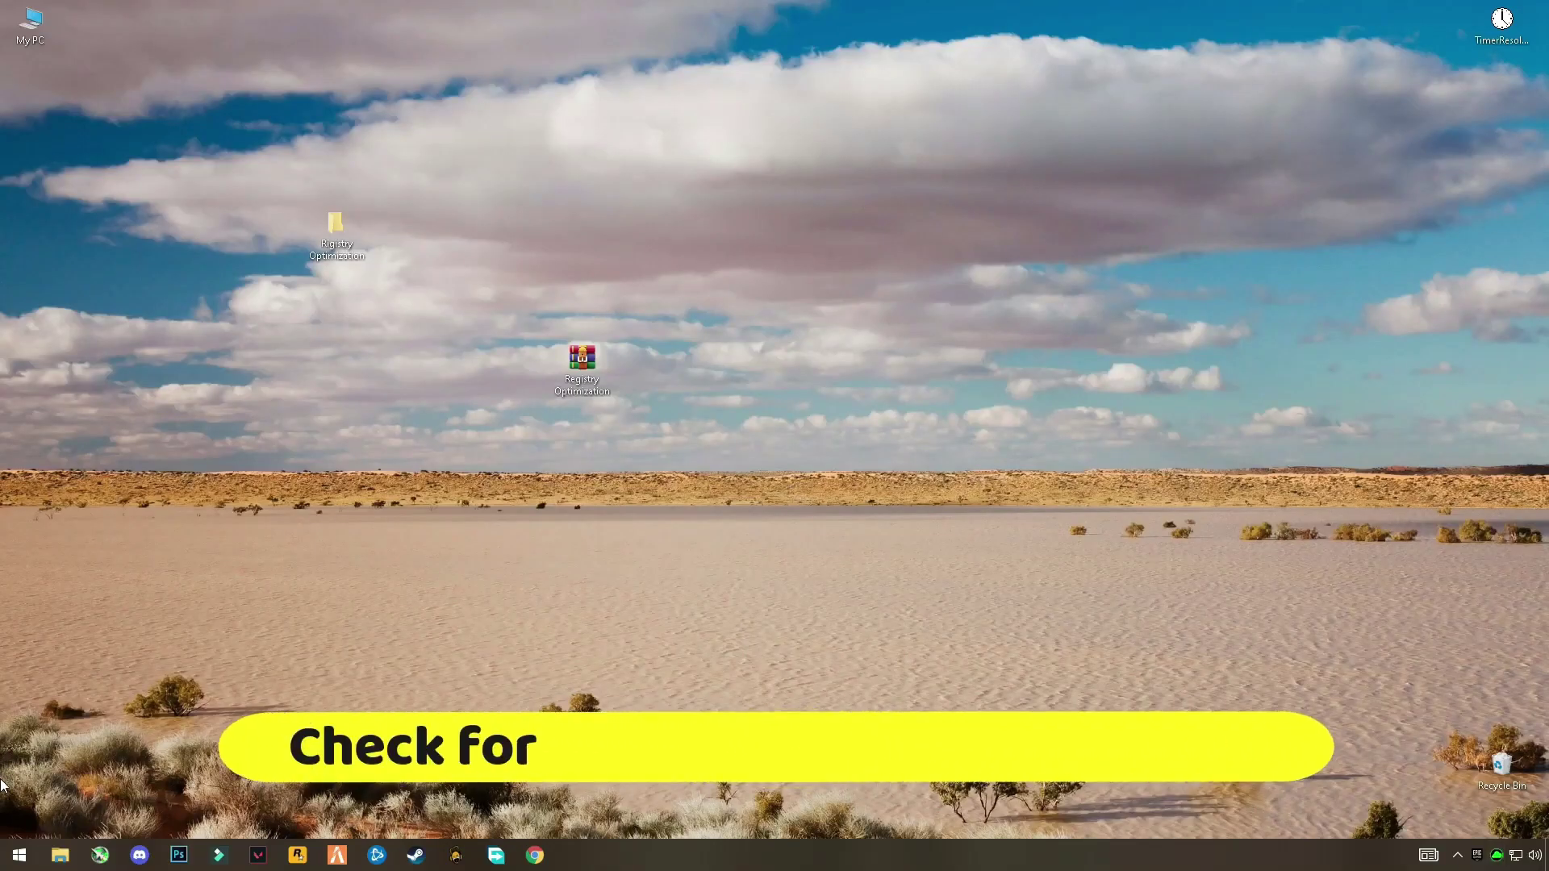
Check for Windows updates in Settings and start downloading and installing the optional quality update KB5003690.
left_click(5, 862)
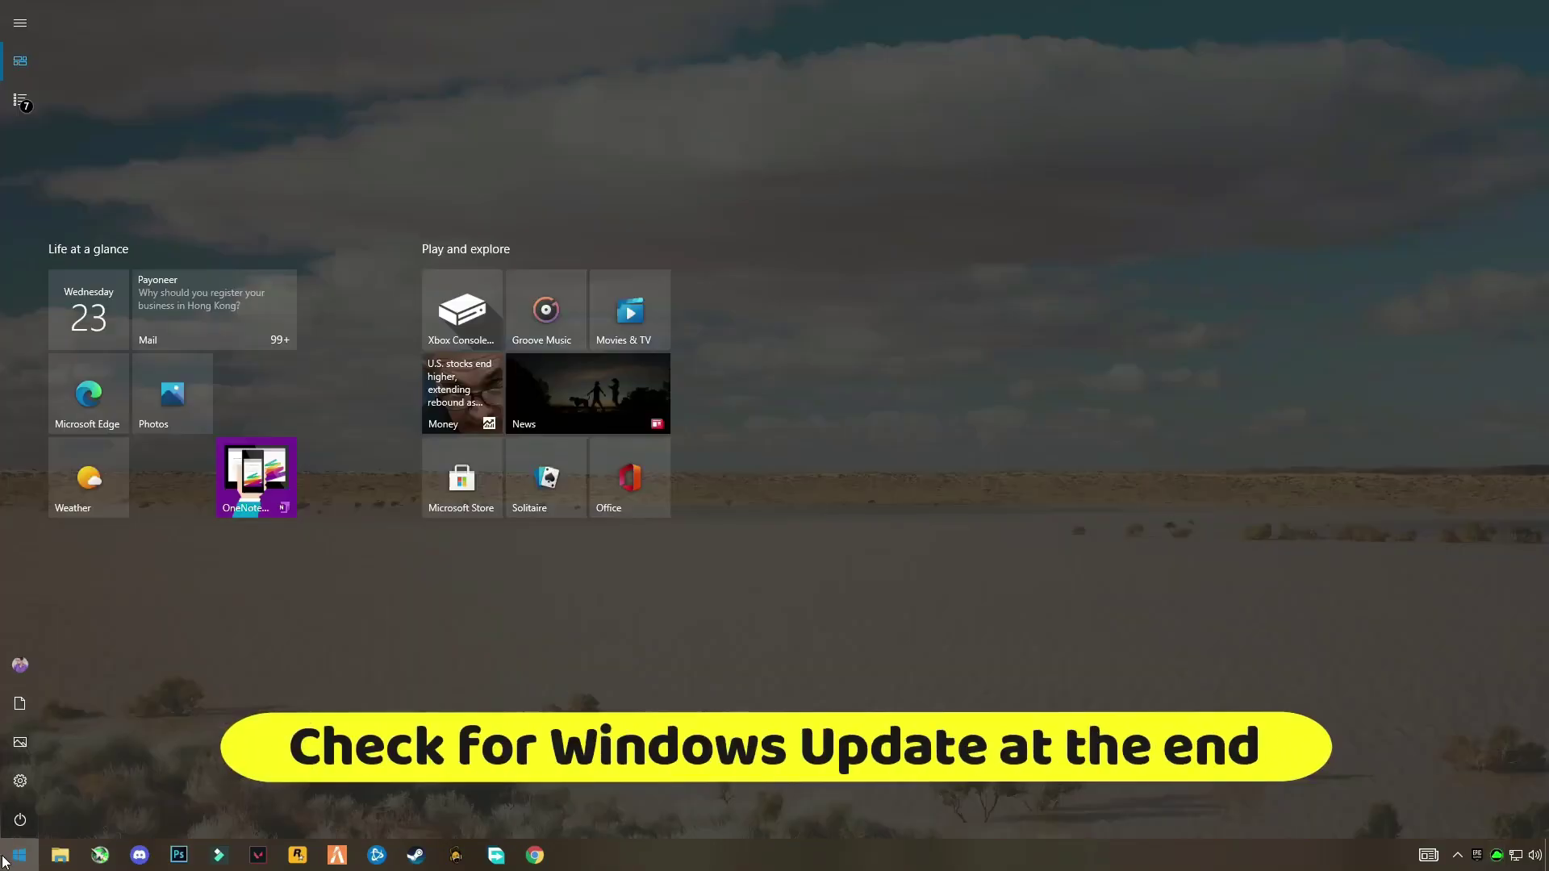
left_click(27, 784)
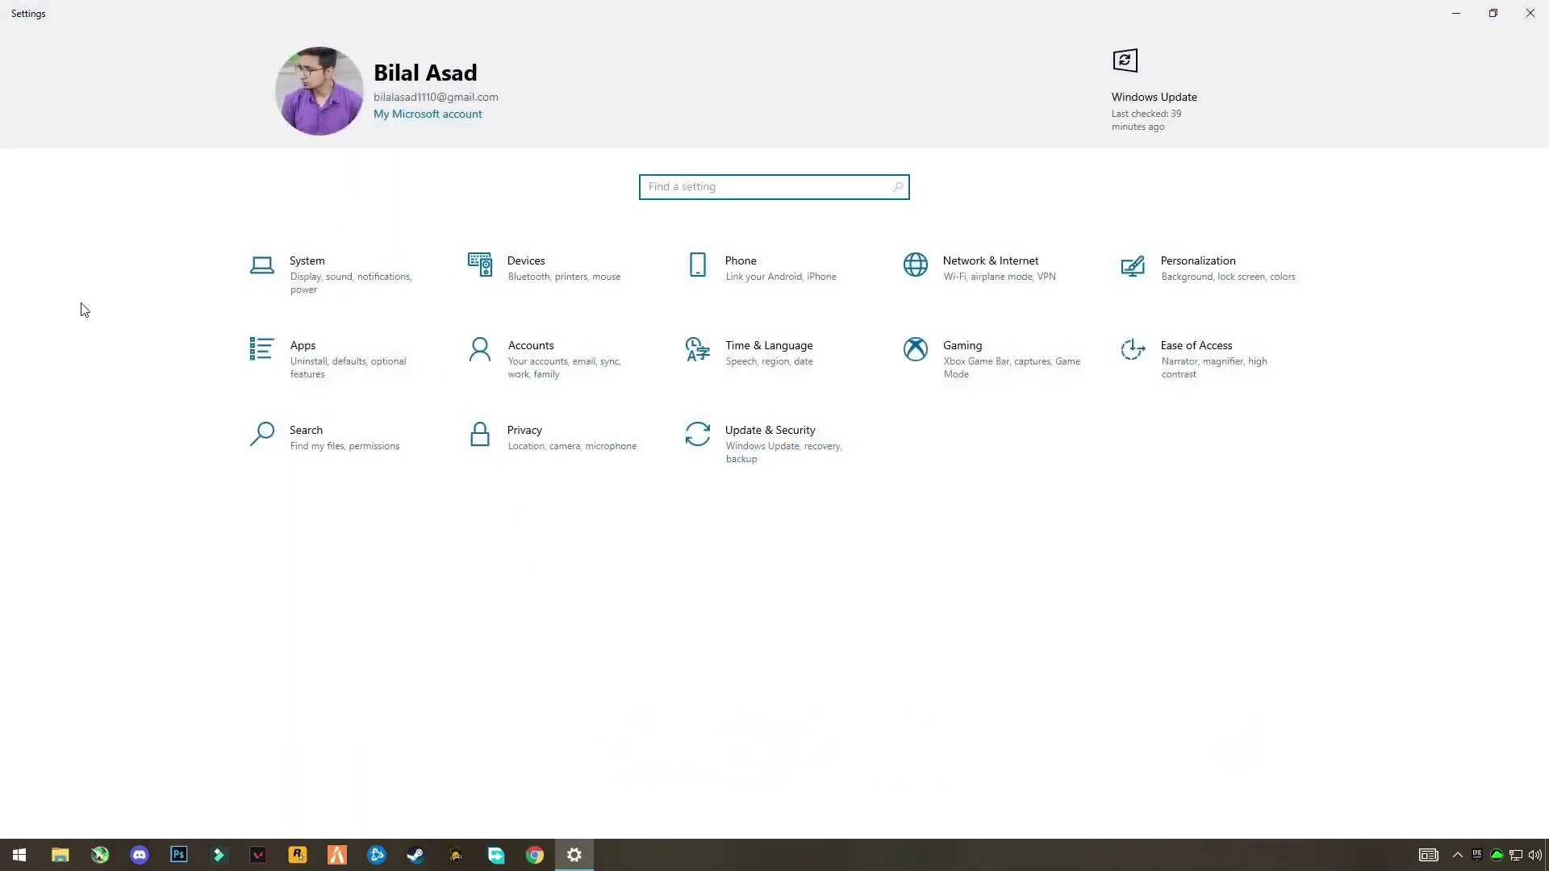
left_click(741, 458)
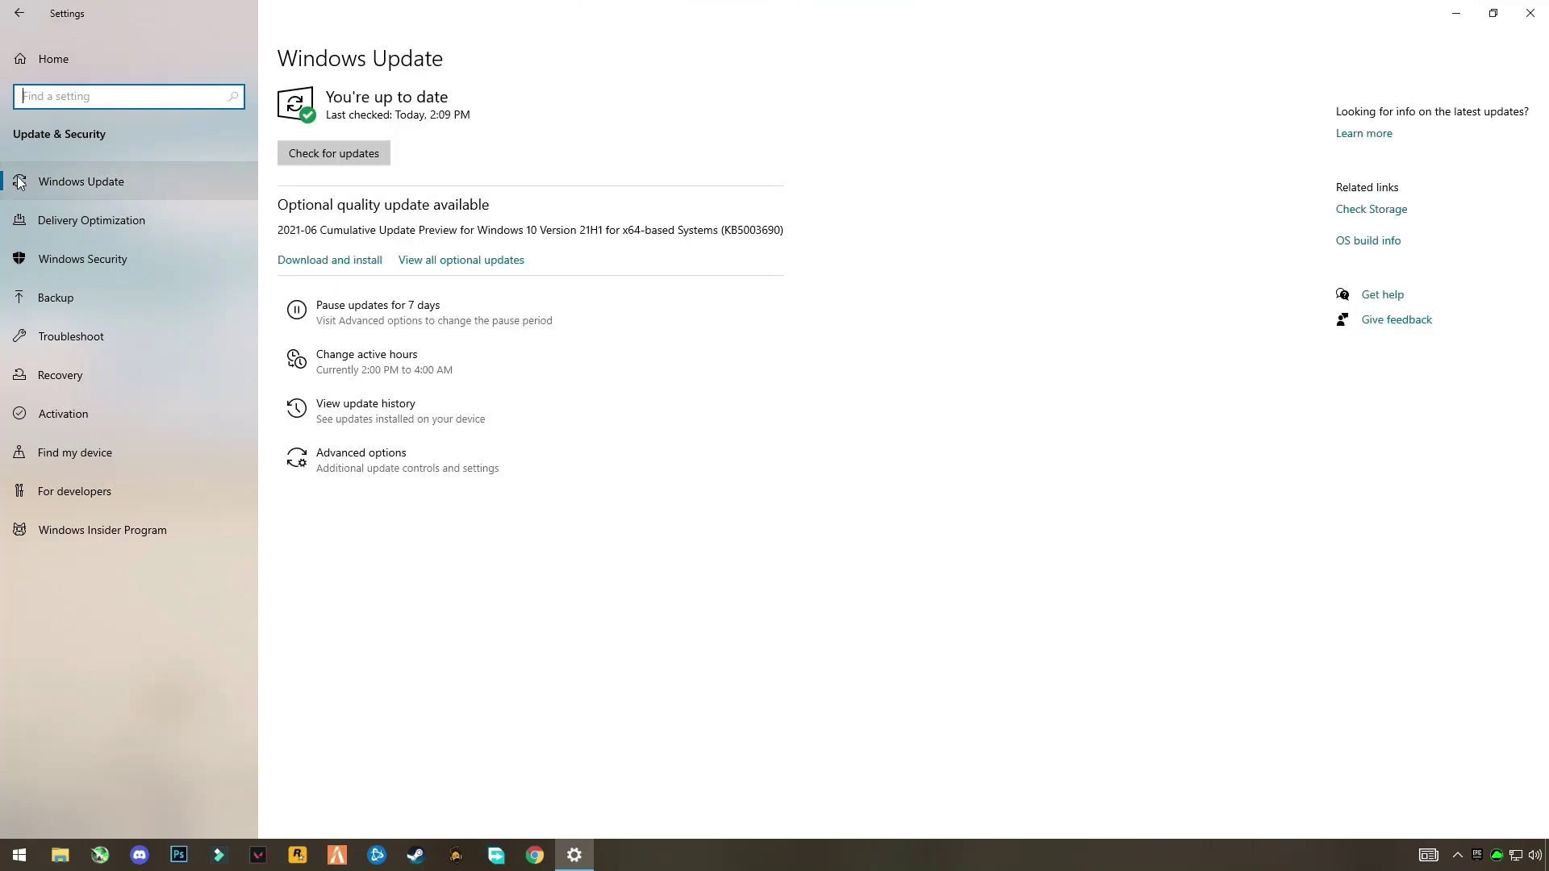
left_click(389, 161)
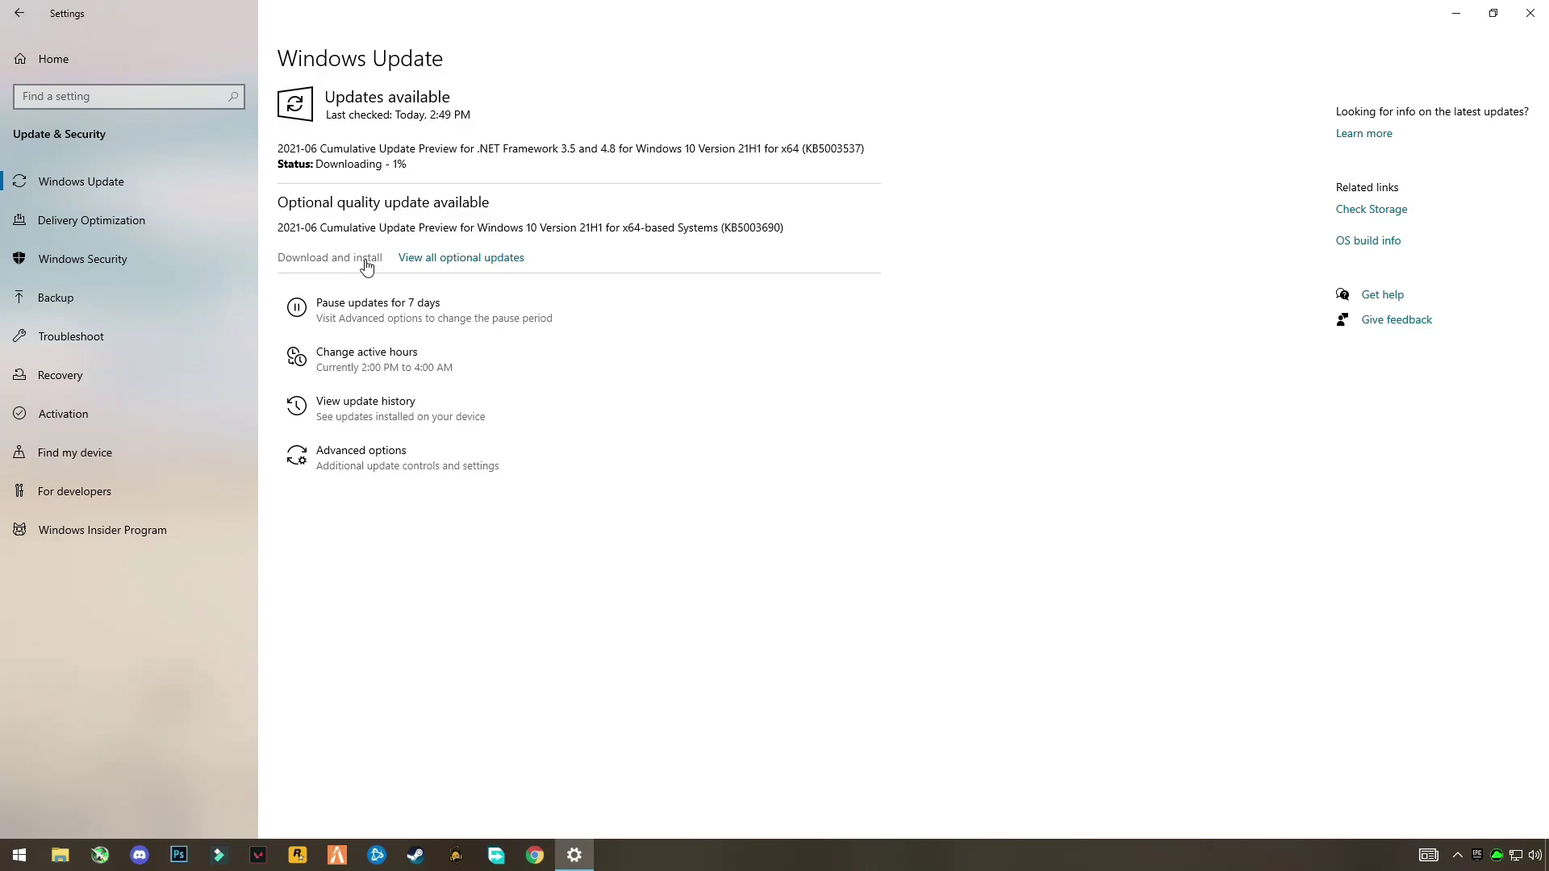
left_click(366, 262)
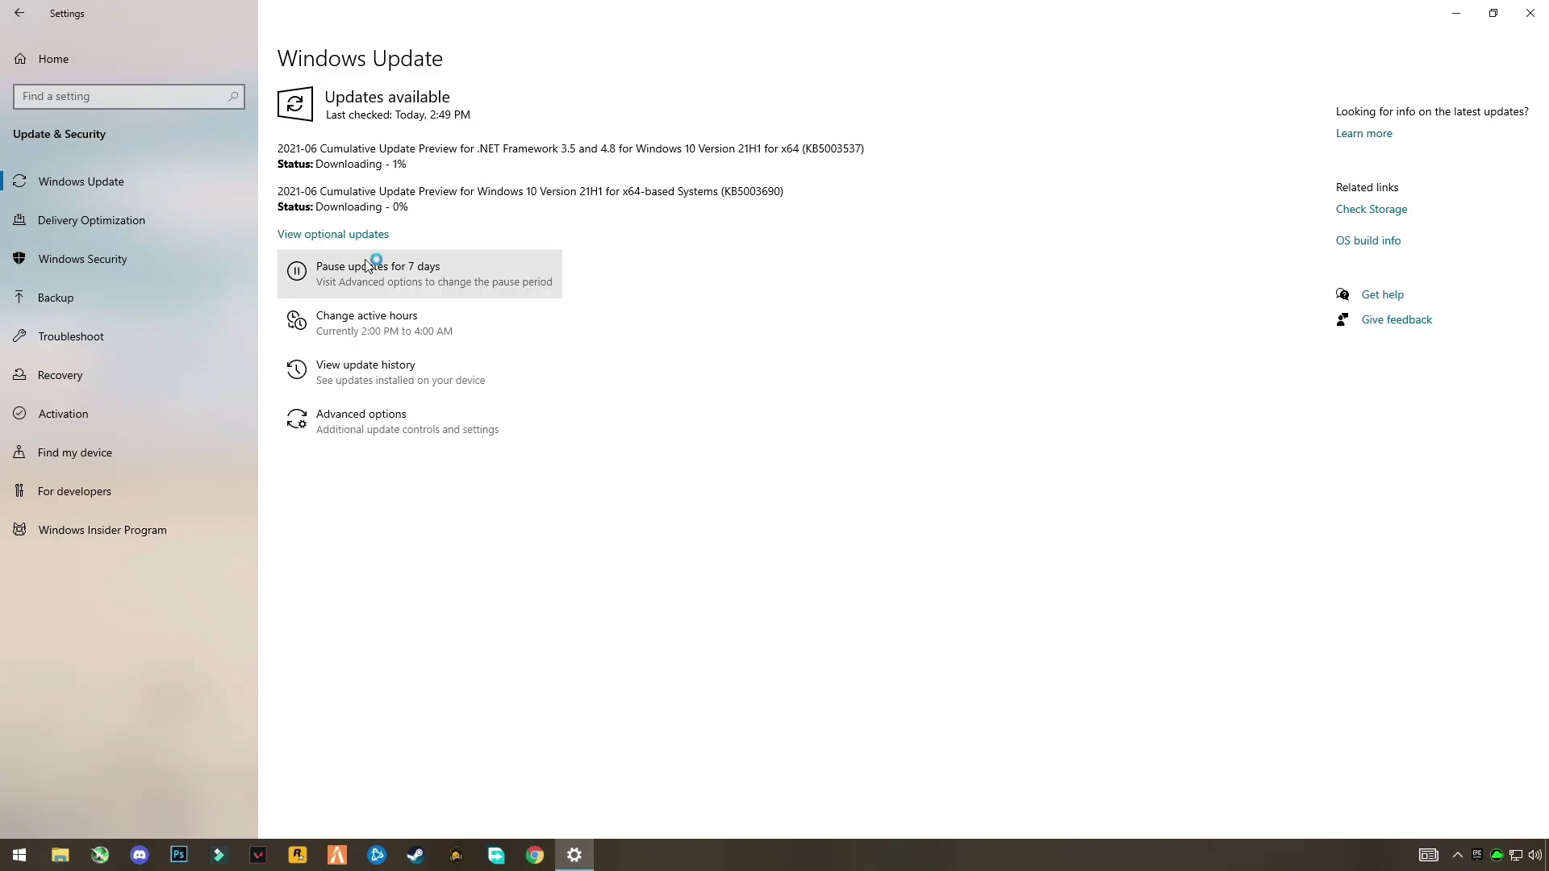
Minimize the Settings window and open the display settings from the desktop.
left_click(1457, 7)
right_click(675, 229)
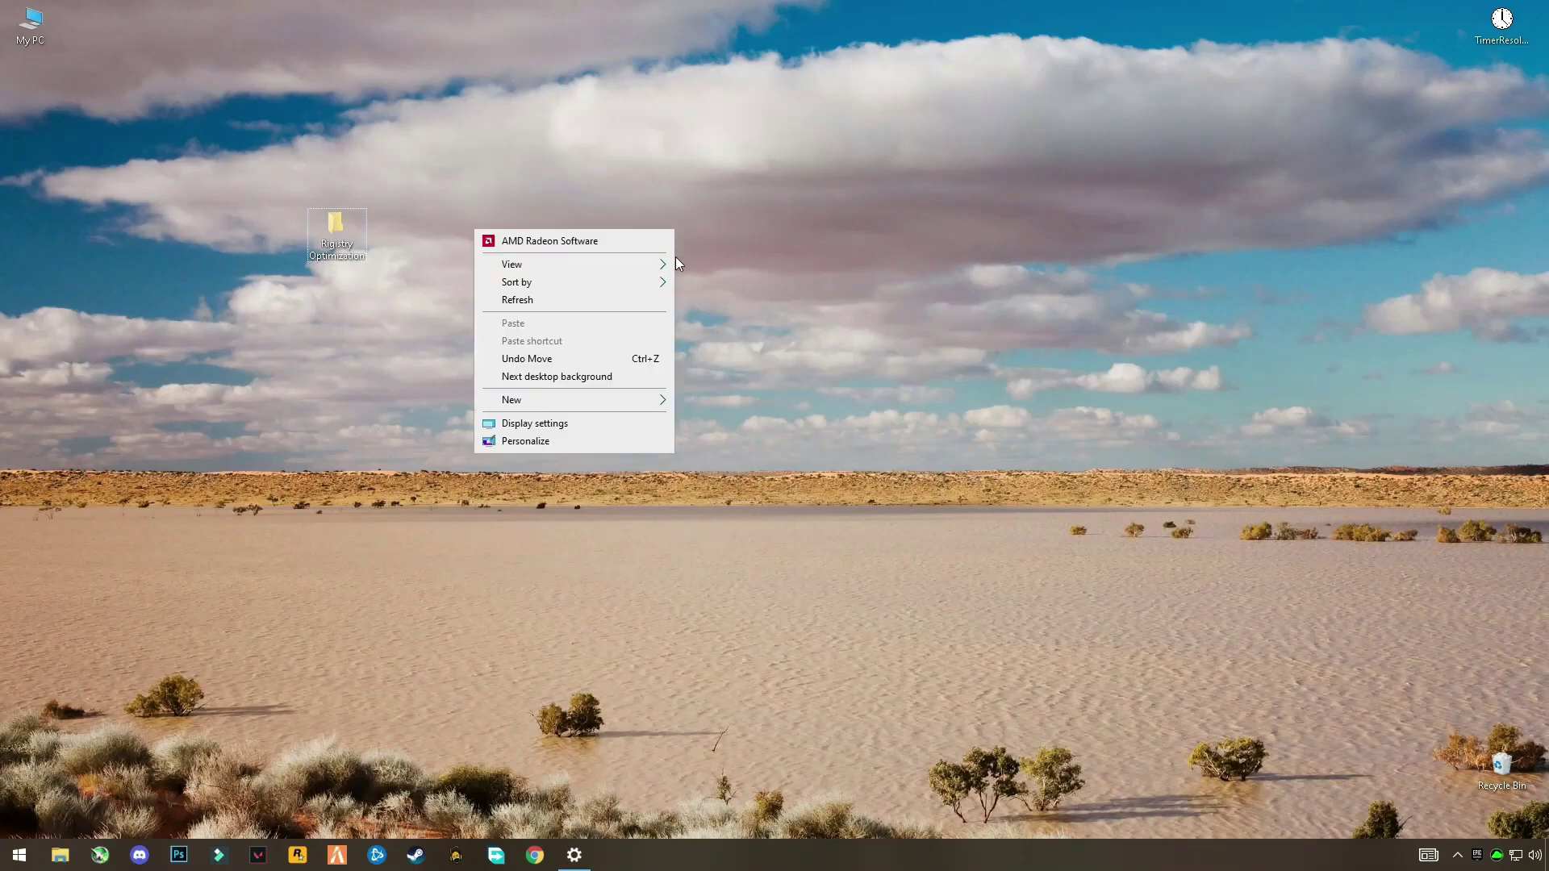
left_click(560, 423)
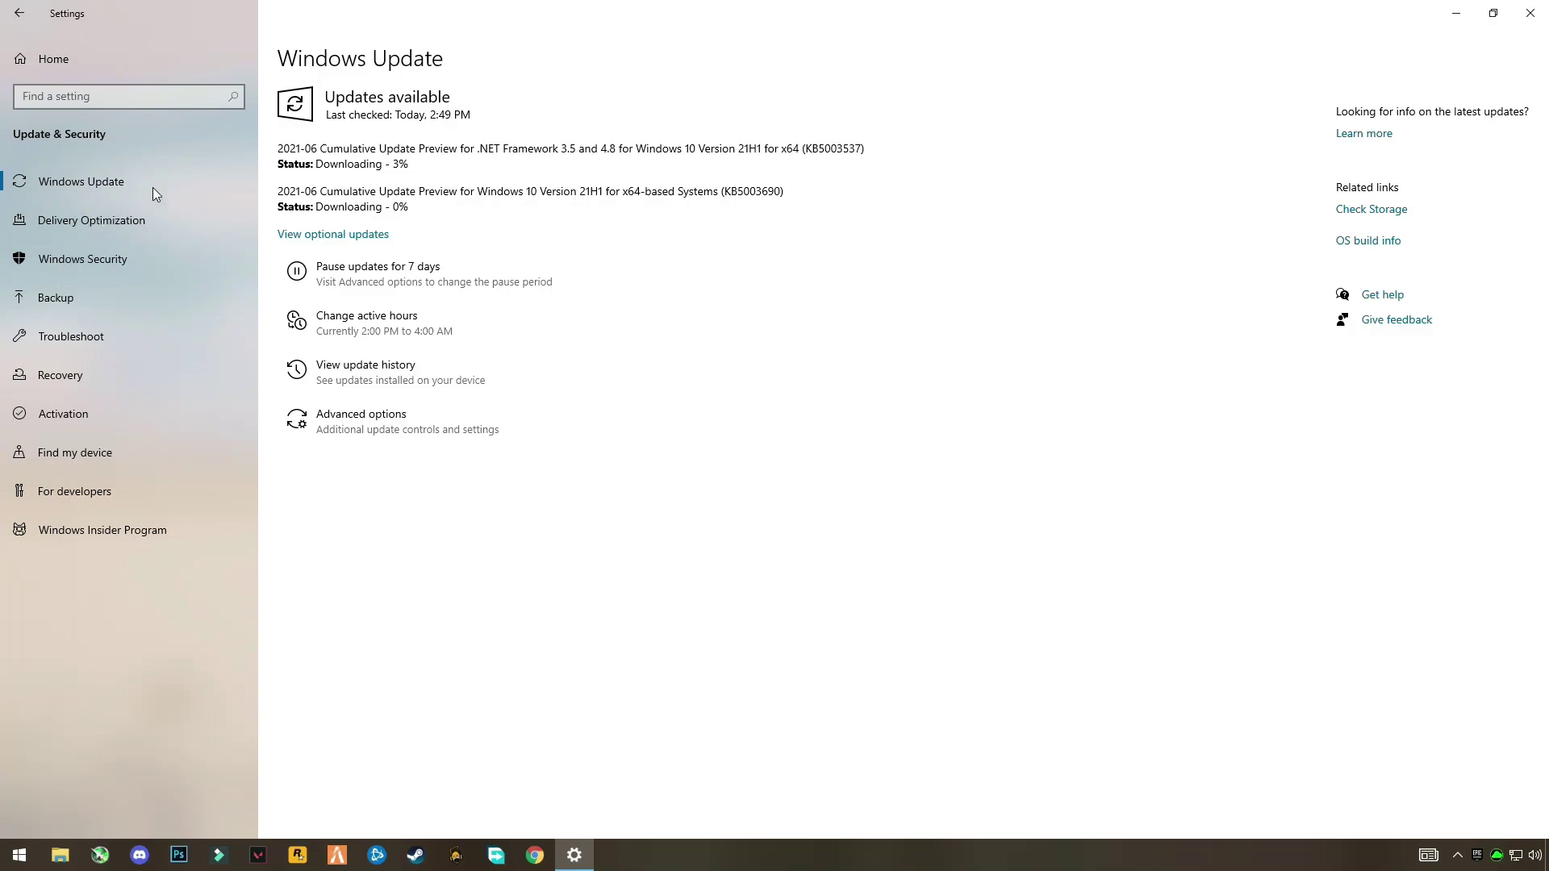
Close Windows Update, check the installed Windows version on the About page of the system settings, and close Settings.
left_click(1527, 12)
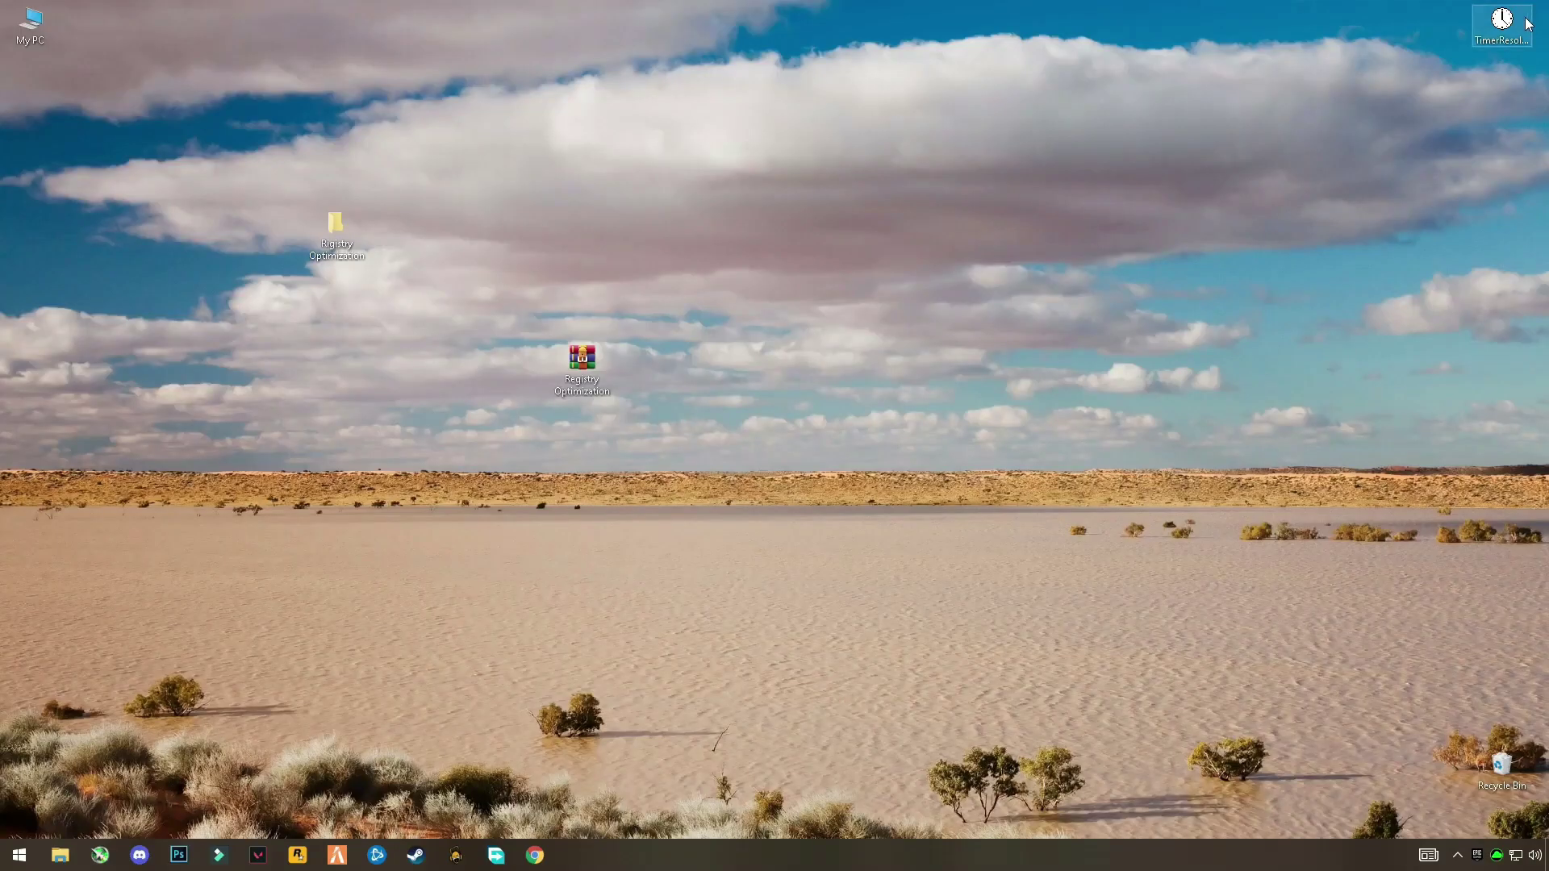
right_click(787, 311)
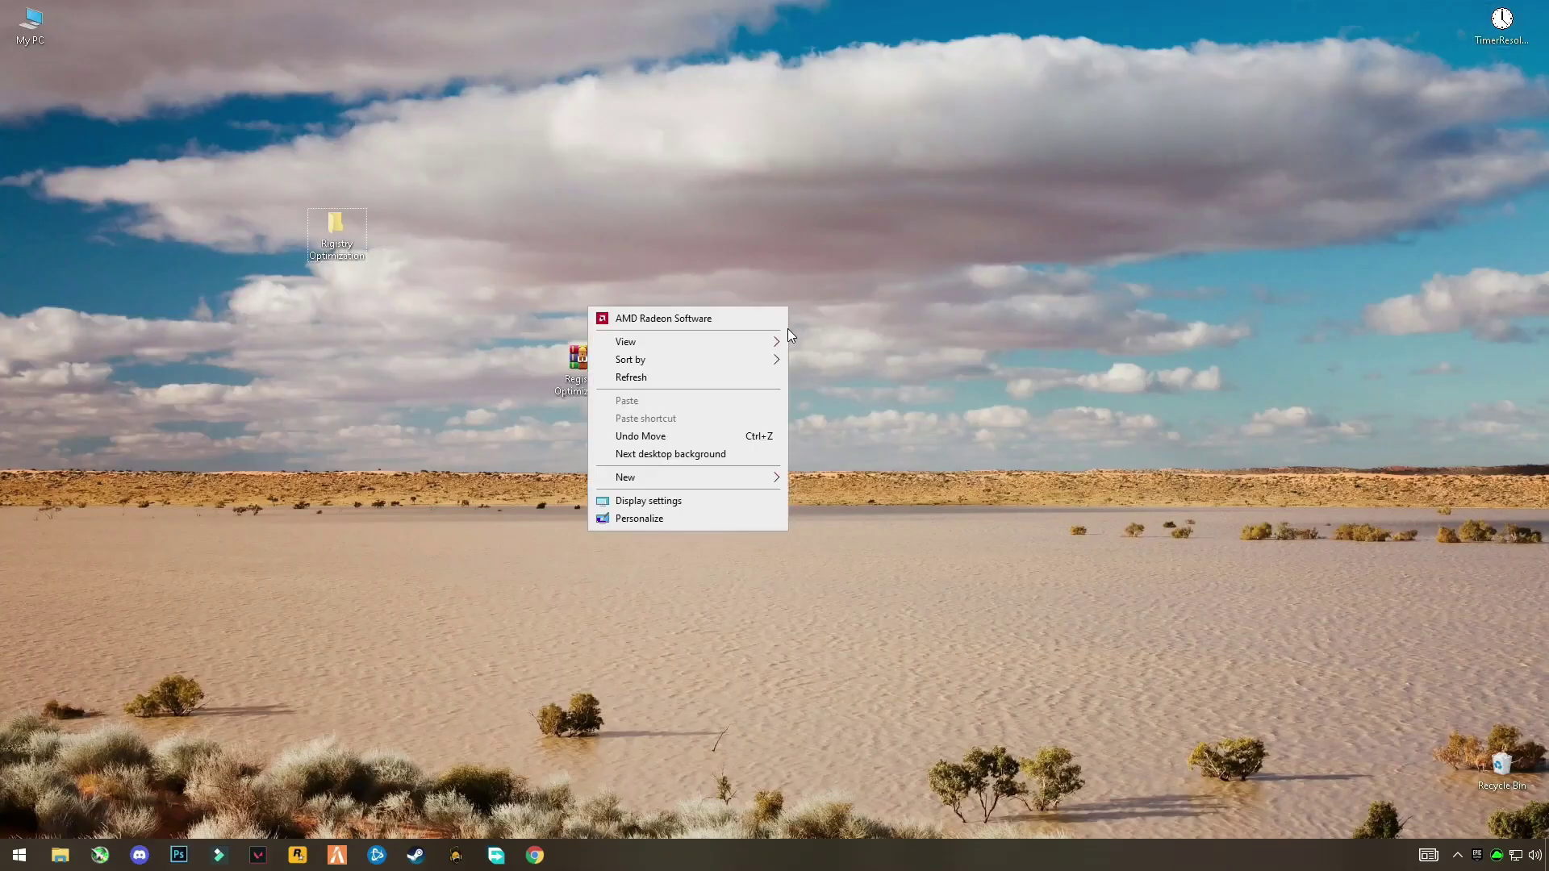
left_click(655, 502)
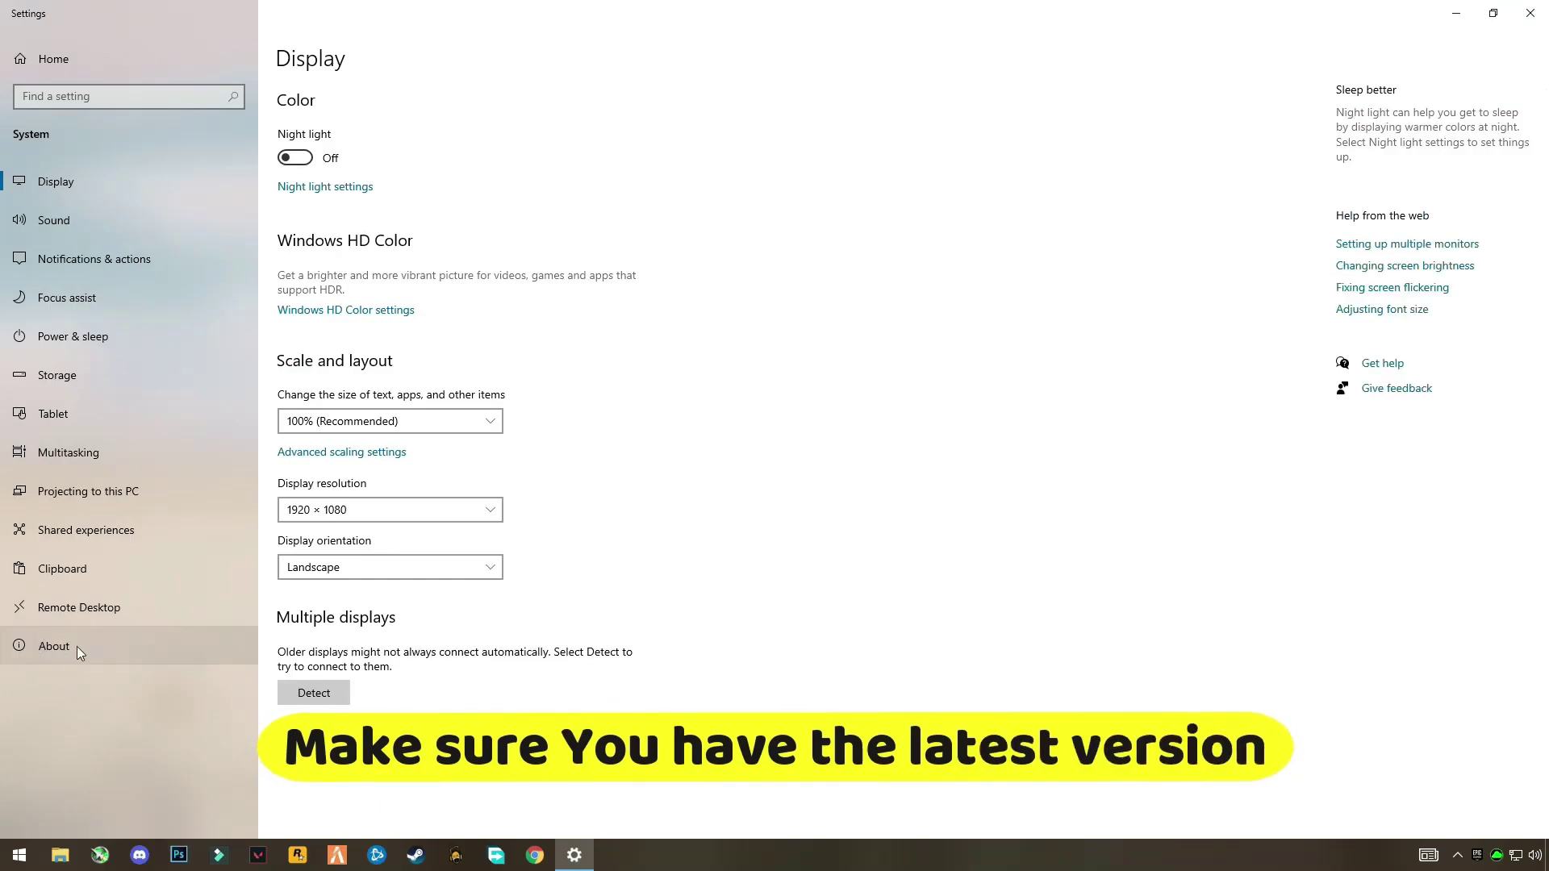
left_click(79, 652)
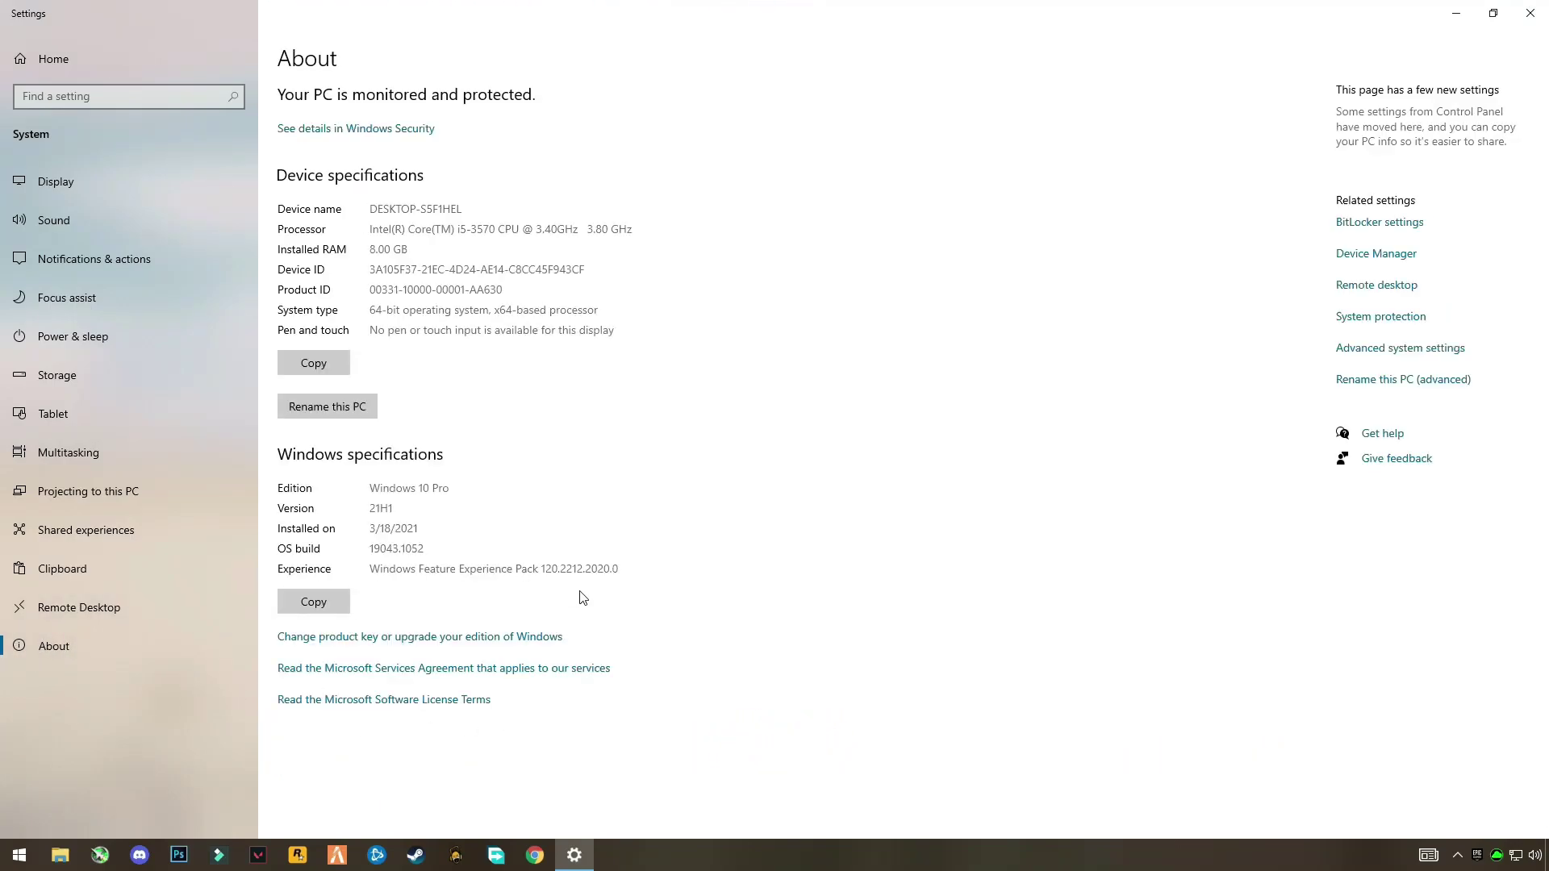
double_click(386, 508)
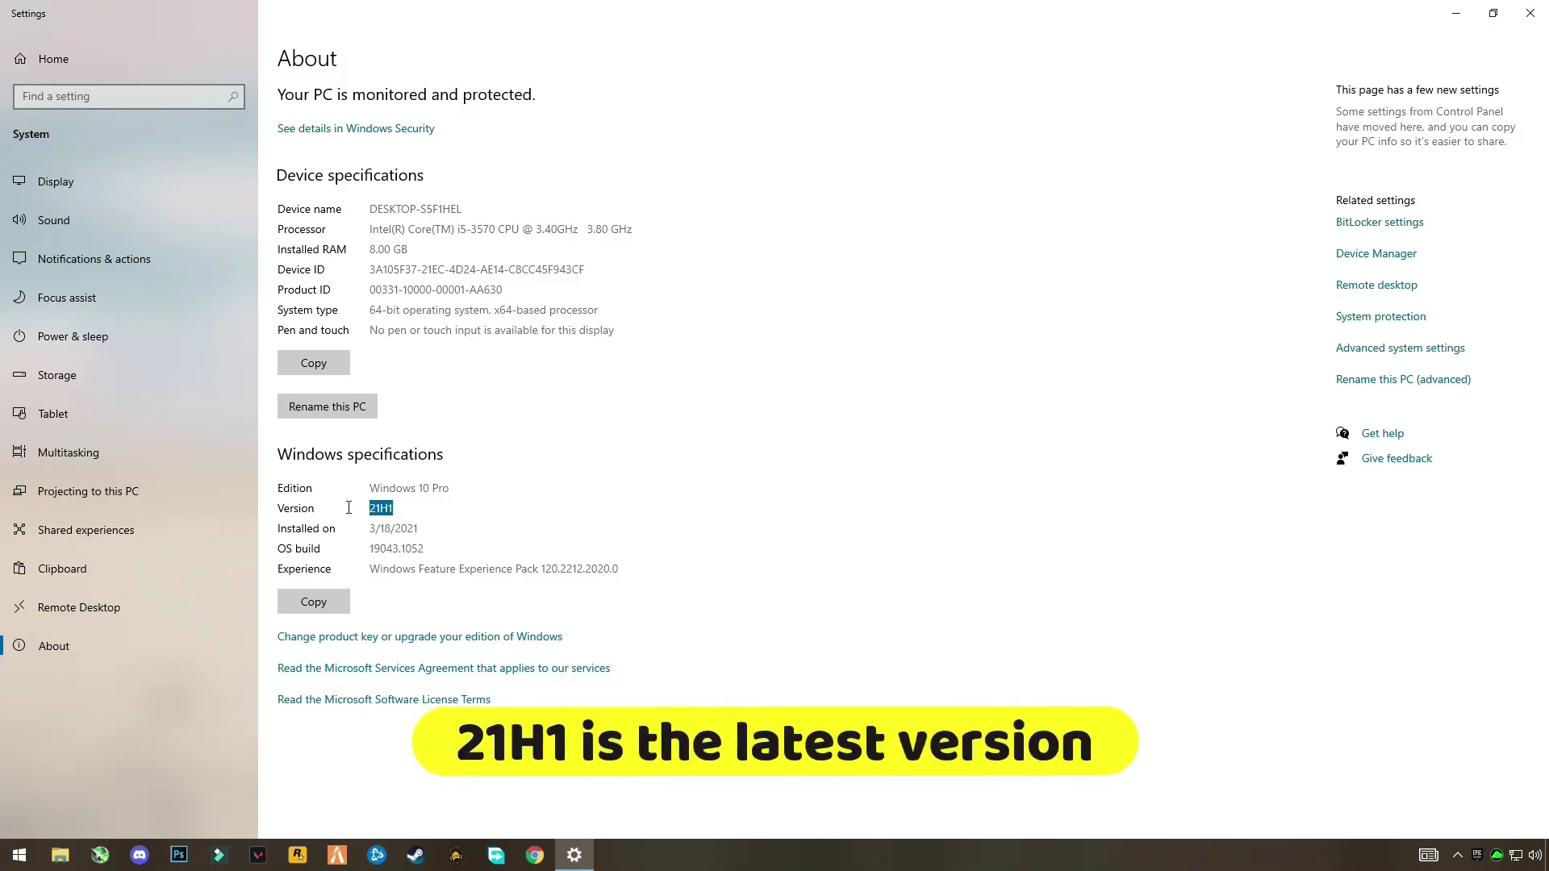
left_click_drag(467, 488, 381, 508)
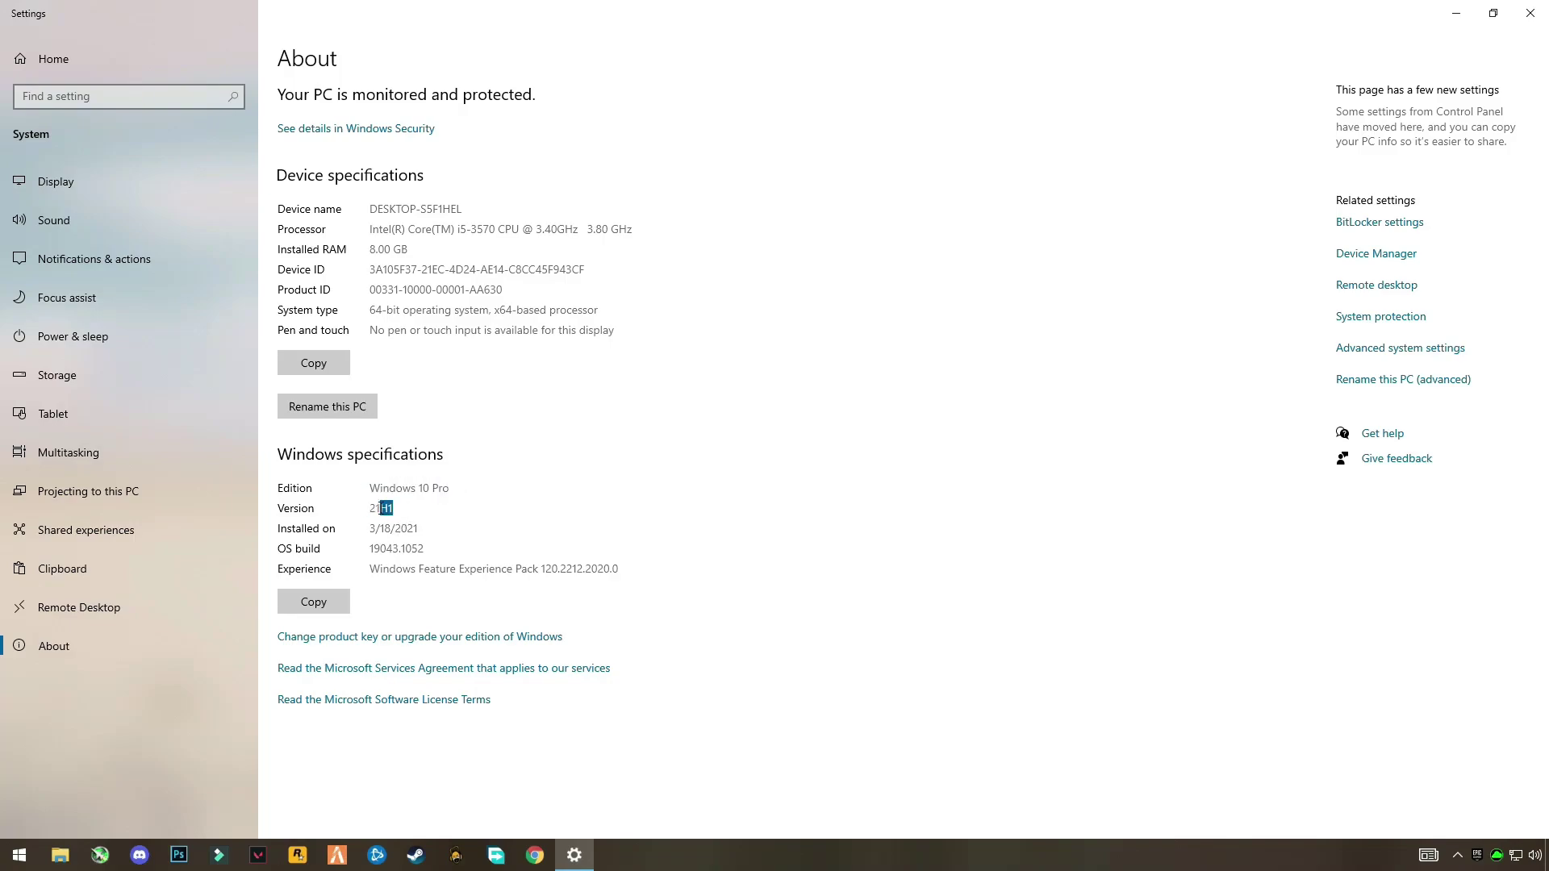
left_click(319, 520)
left_click(1531, 13)
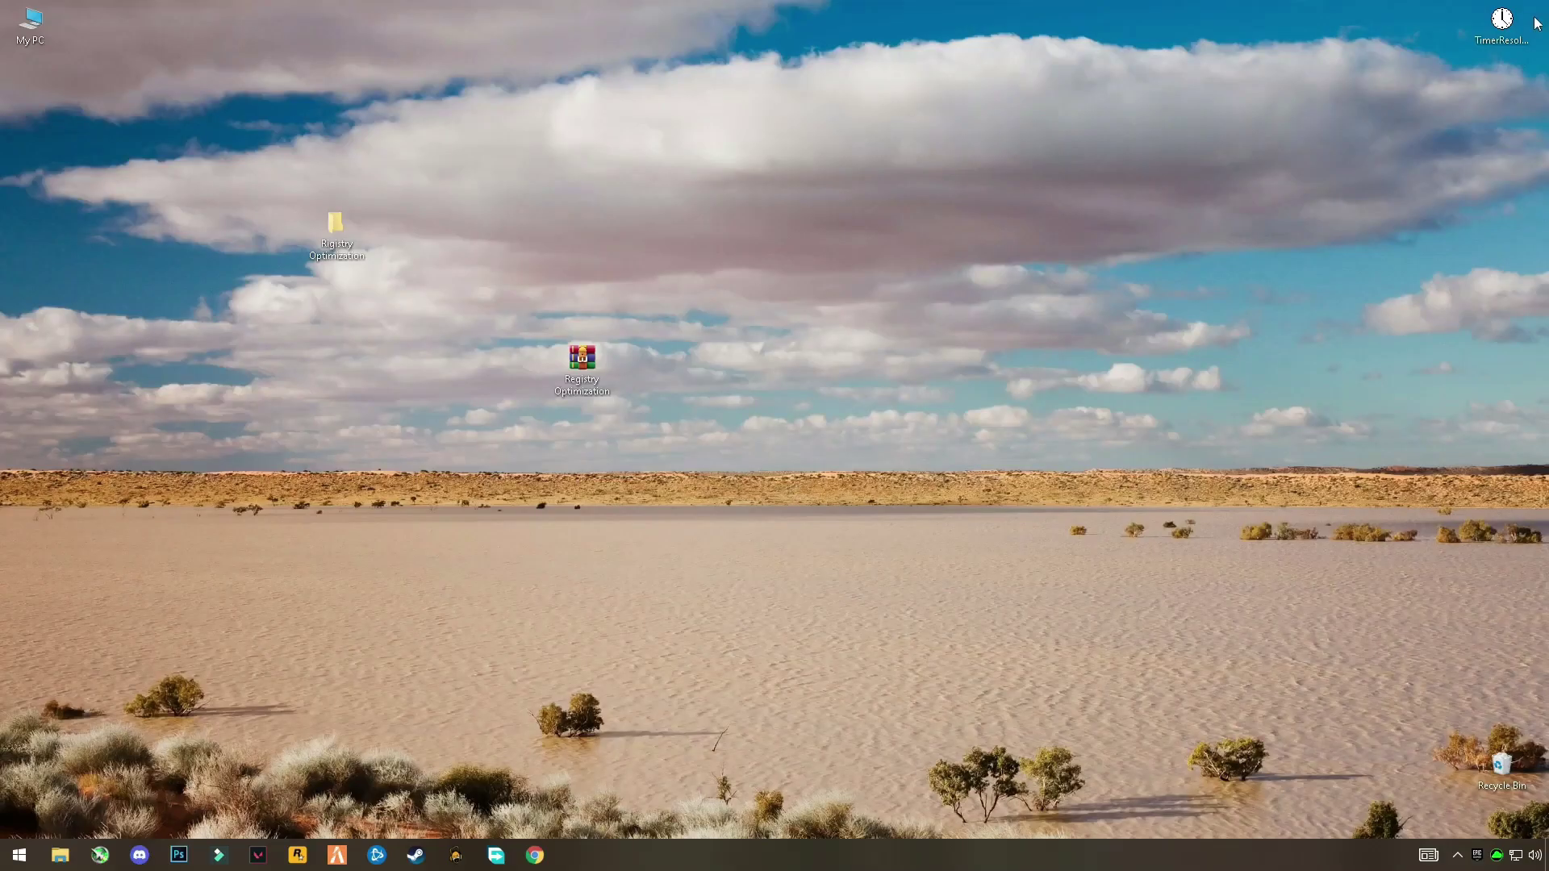
Restart the PC.
left_click(20, 855)
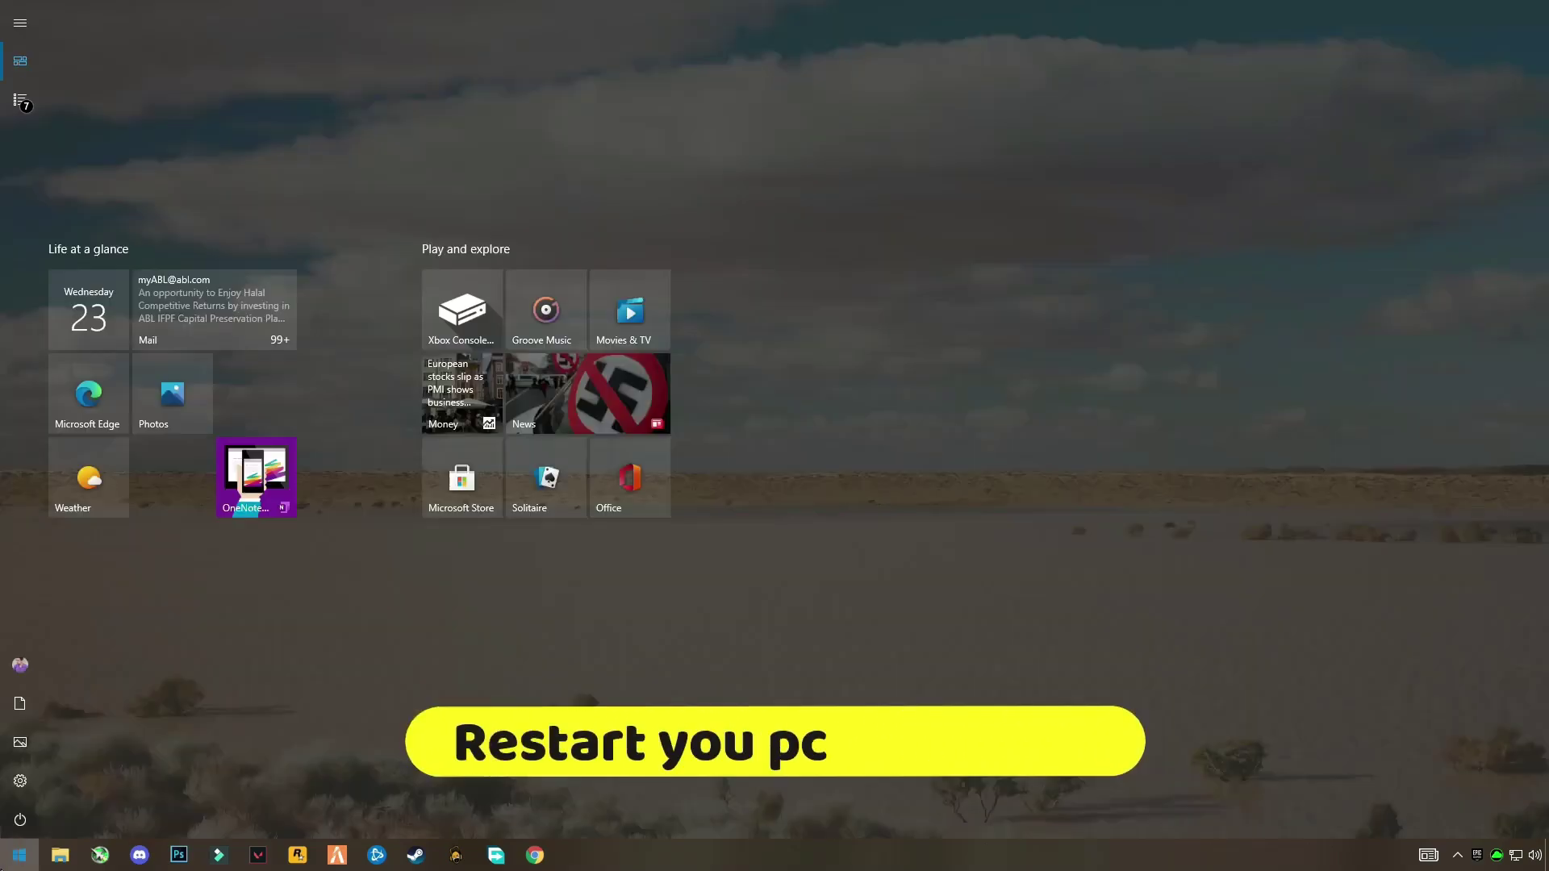
left_click(19, 819)
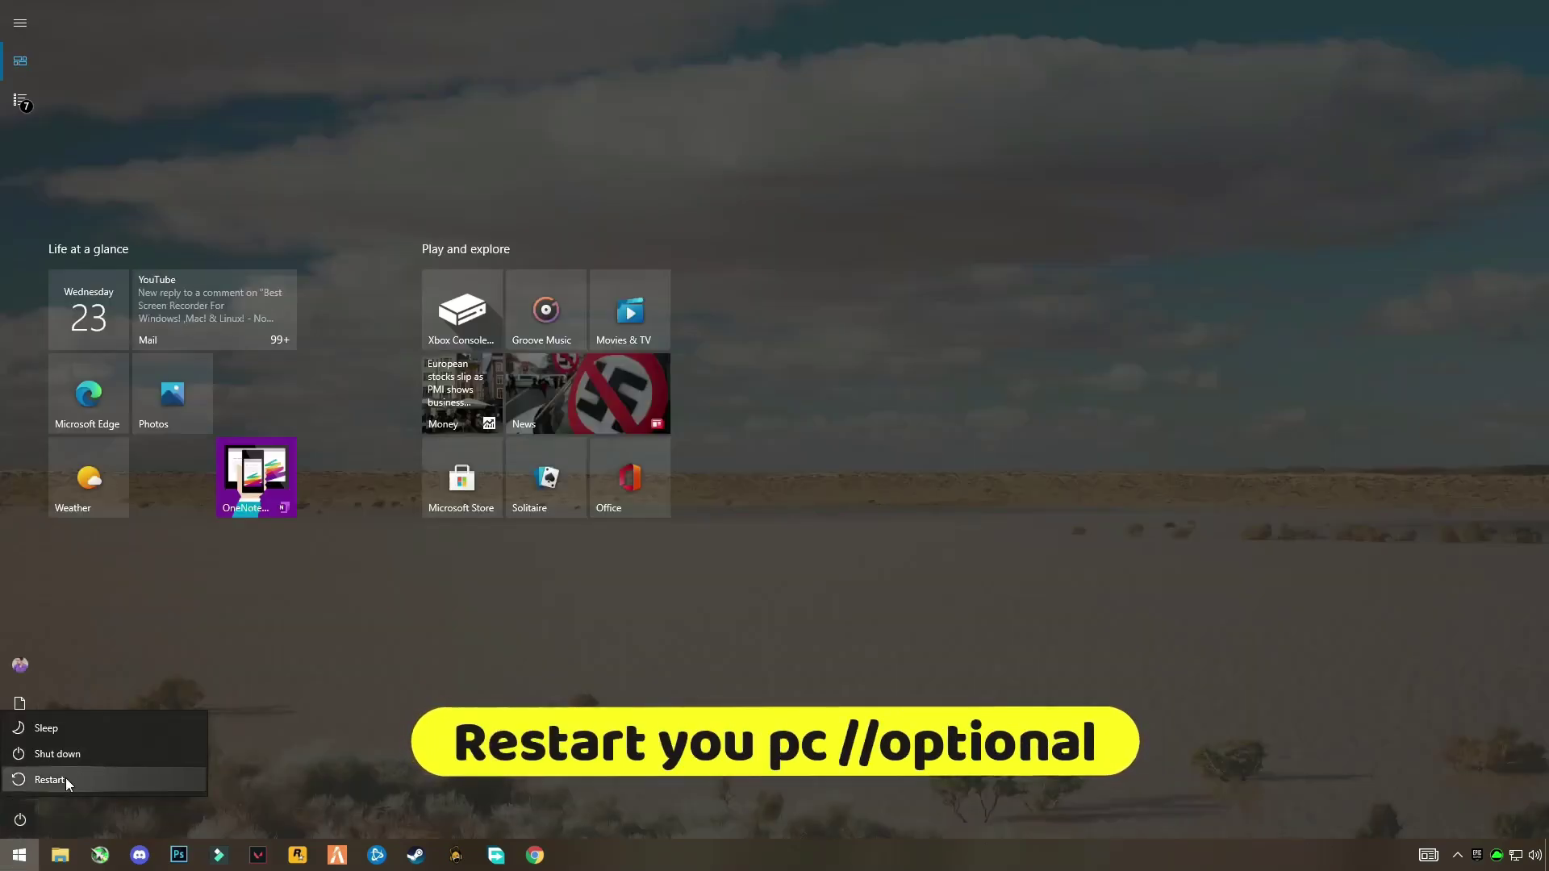
left_click(68, 781)
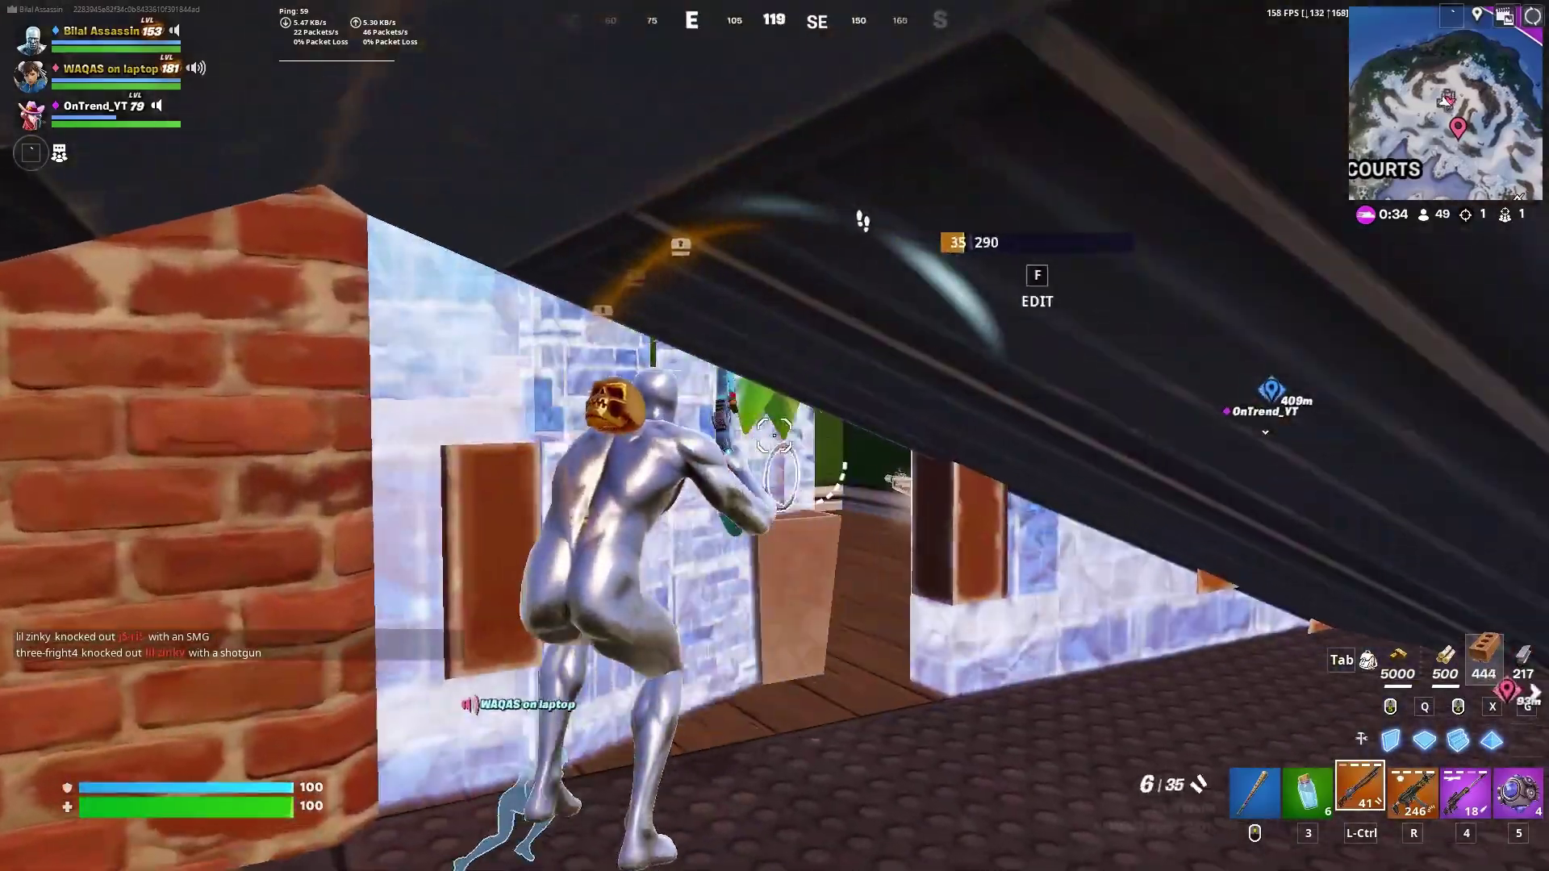
key("r")
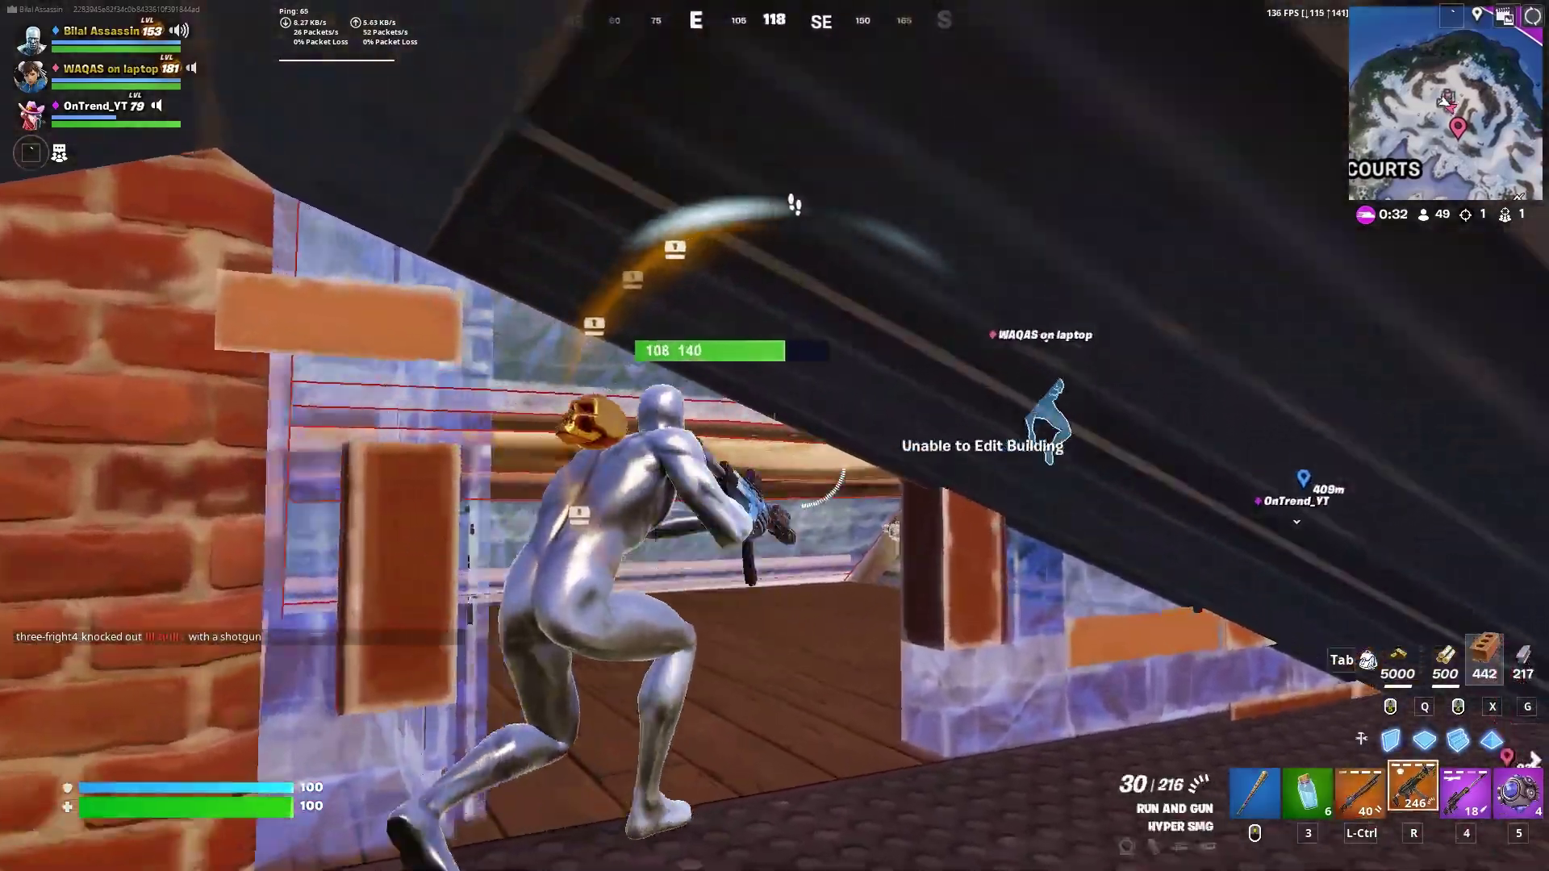
left_click(775, 436)
key("ctrl")
left_click(774, 436)
key("r")
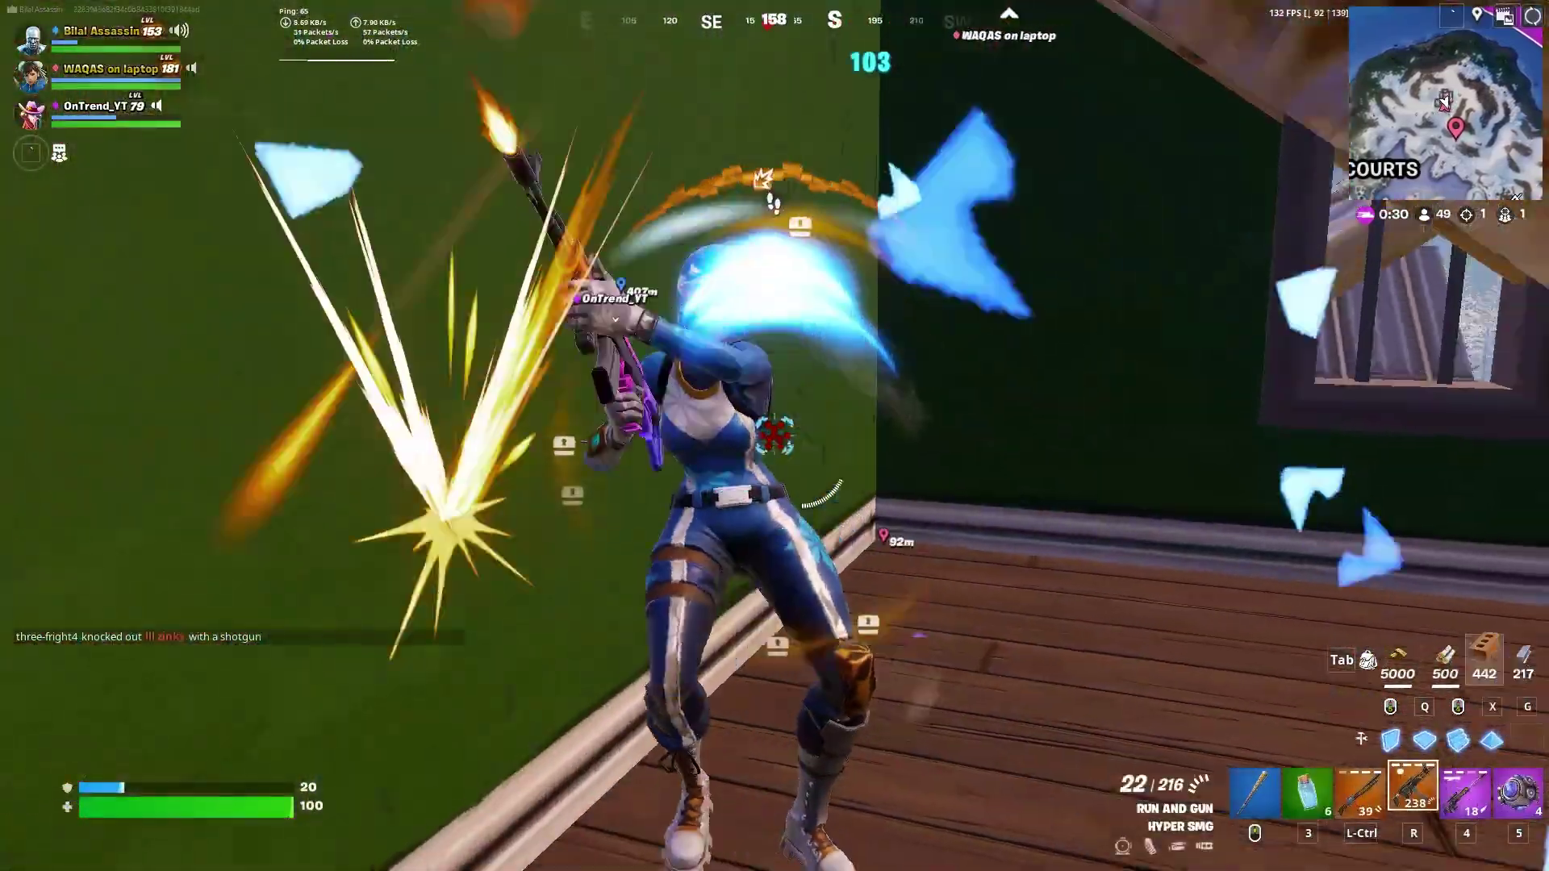
left_click(775, 436)
left_click(775, 435)
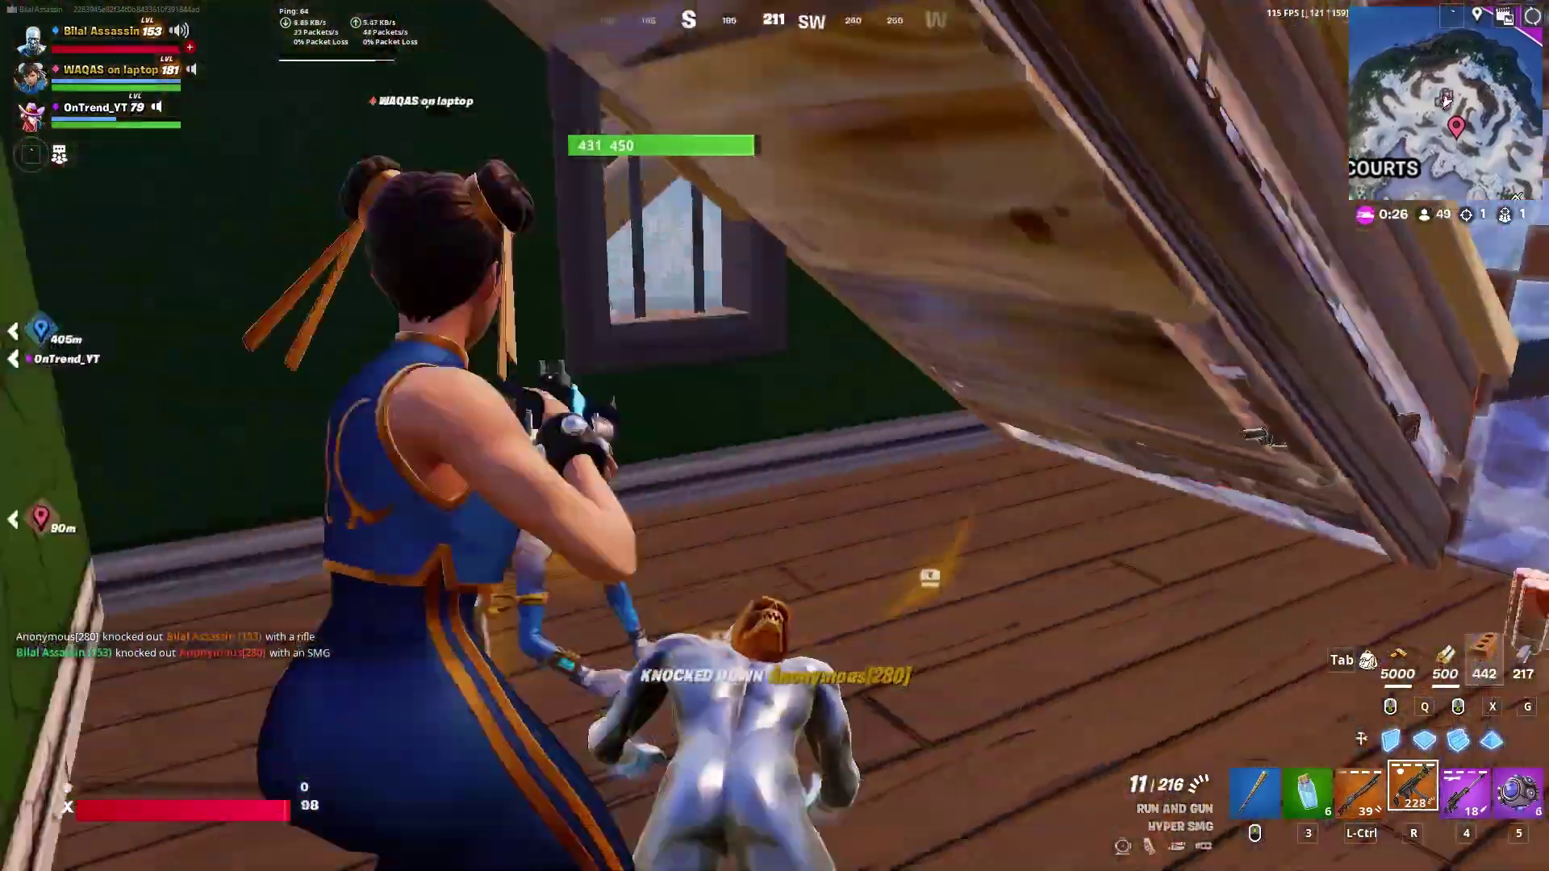
left_click(774, 436)
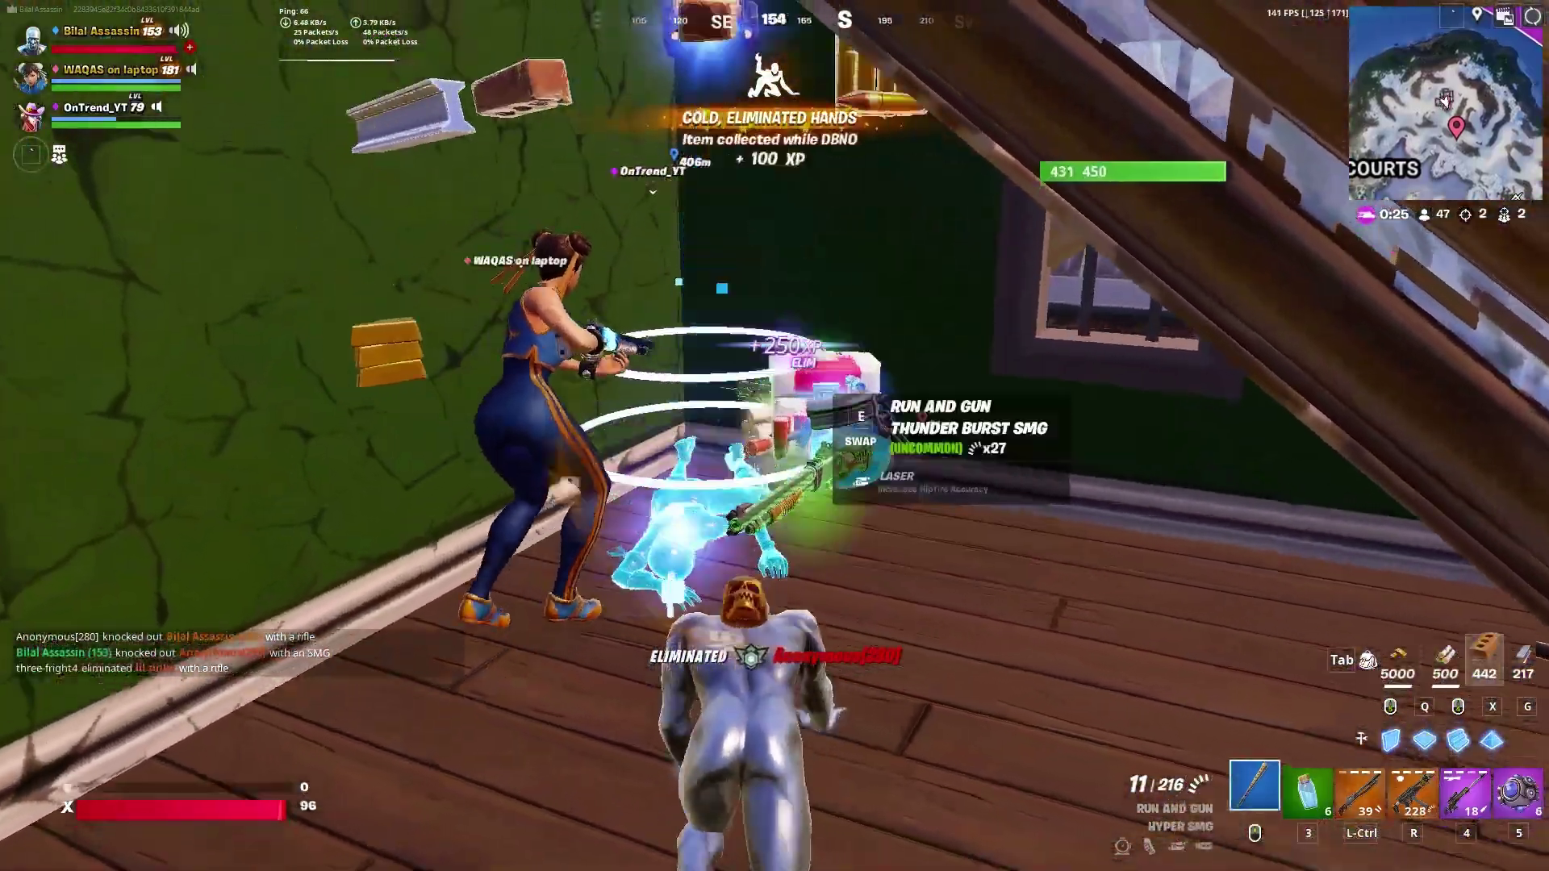
middle_click(775, 436)
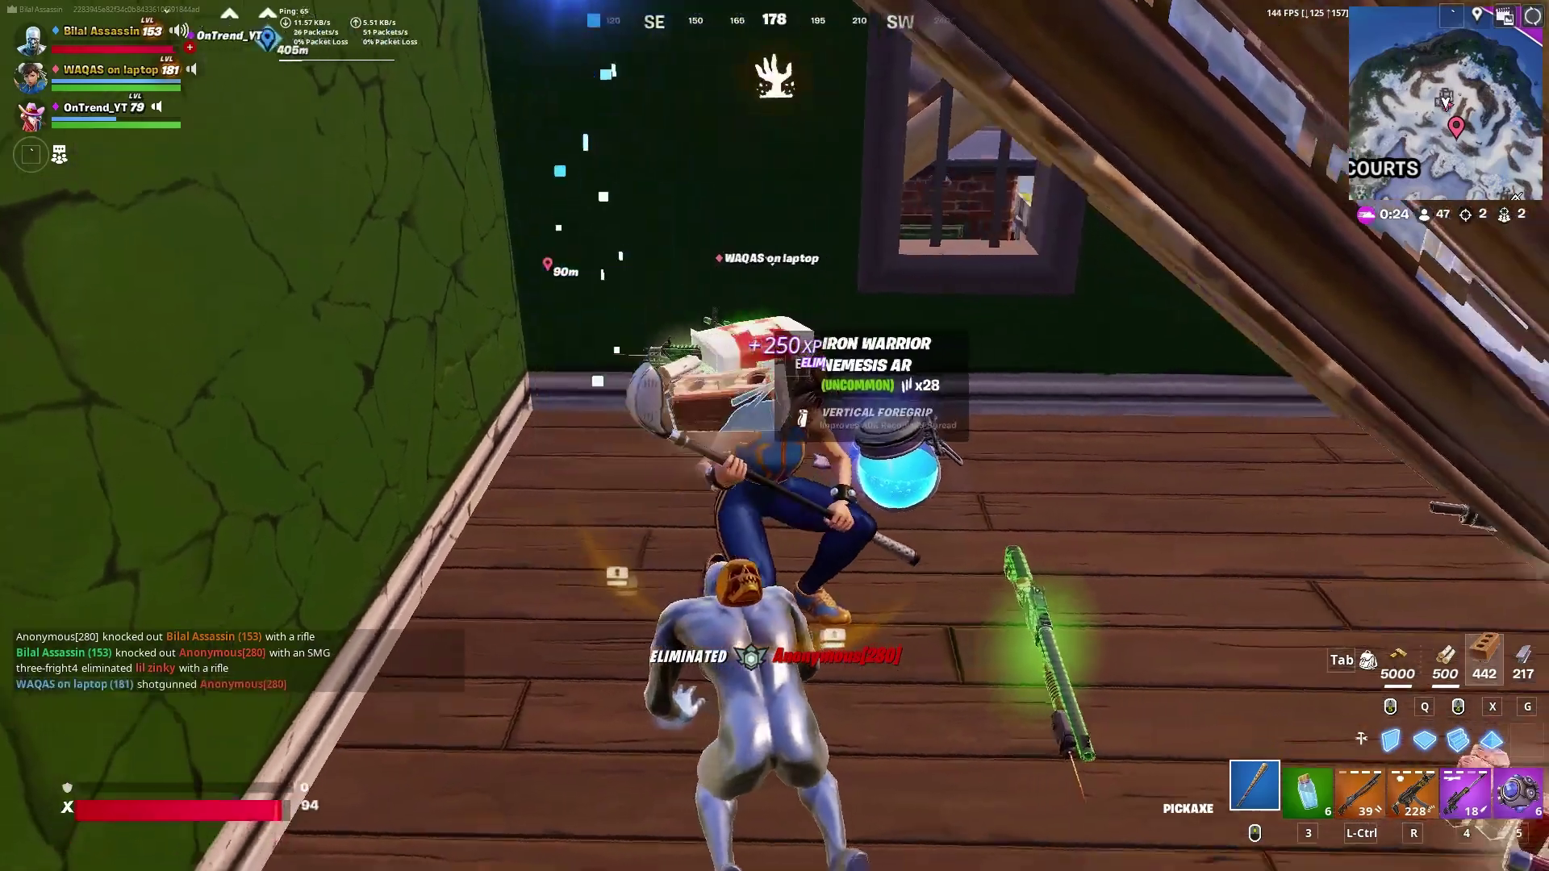